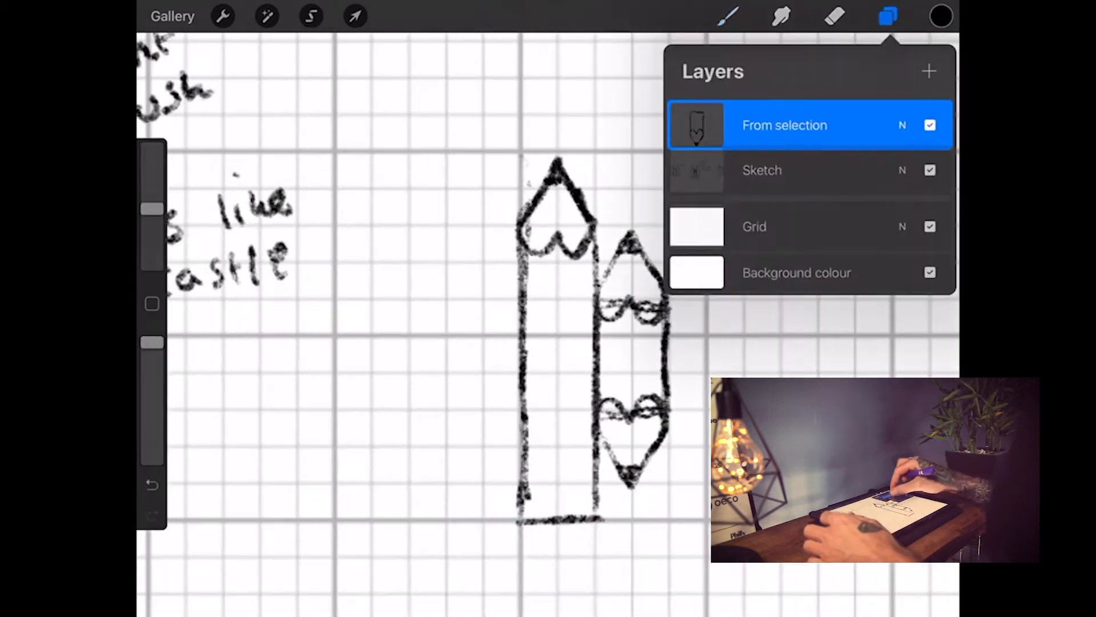
# Move the small double-pointed pencil on the From selection layer up alongside the taller pencil
pyautogui.click(355, 16)
pyautogui.moveTo(641, 159); pyautogui.dragTo(648, 135)
pyautogui.moveTo(599, 288); pyautogui.dragTo(599, 271)
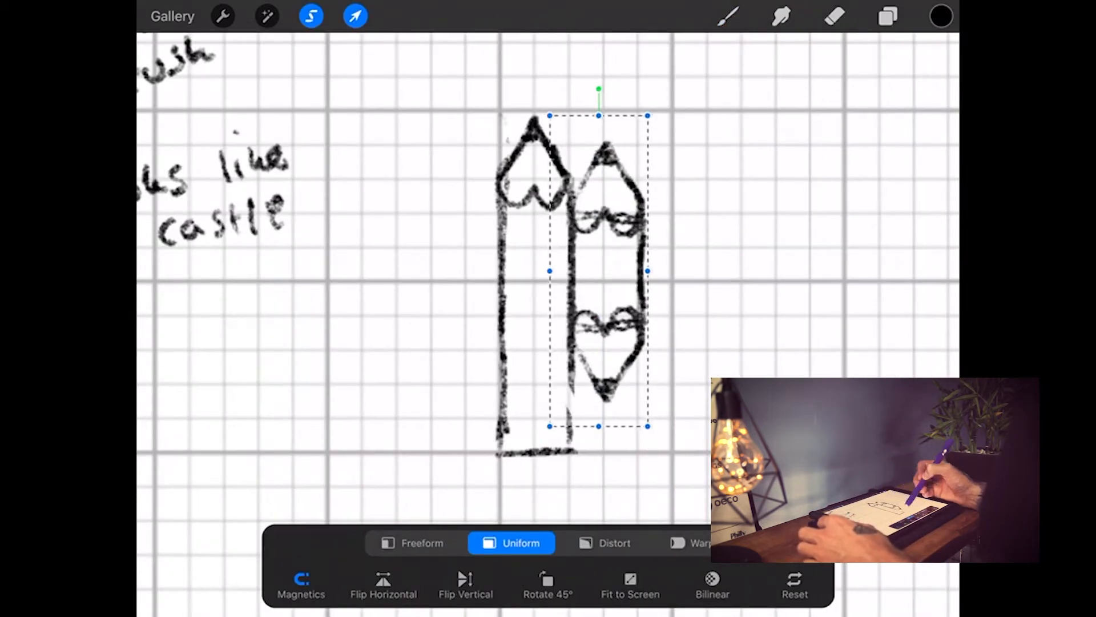
pyautogui.click(355, 16)
# Handwrite a short note beside the pair of sketched pencils
pyautogui.scroll(-2, 548, 285)
pyautogui.scroll(3, 548, 285)
pyautogui.moveTo(643, 235); pyautogui.dragTo(726, 176)
pyautogui.moveTo(756, 140); pyautogui.dragTo(759, 193)
pyautogui.moveTo(792, 129); pyautogui.dragTo(802, 156)
pyautogui.click(823, 178)
# Sketch the horizontal base pencil and the slanted left pencil of a three-pencil triangle
pyautogui.scroll(-5, 548, 286)
pyautogui.scroll(5, 548, 285)
pyautogui.moveTo(489, 437)
pyautogui.mouseDown()
pyautogui.moveTo(662, 324)
pyautogui.moveTo(724, 349)
pyautogui.mouseUp()
pyautogui.moveTo(509, 398)
pyautogui.mouseDown()
pyautogui.moveTo(706, 308)
pyautogui.moveTo(723, 347)
pyautogui.mouseUp()
pyautogui.moveTo(507, 403); pyautogui.dragTo(543, 434)
pyautogui.moveTo(491, 345)
pyautogui.mouseDown()
pyautogui.moveTo(487, 420)
pyautogui.moveTo(509, 232)
pyautogui.moveTo(539, 190)
pyautogui.mouseUp()
pyautogui.moveTo(540, 382); pyautogui.dragTo(556, 197)
# Sketch the slanted right pencil to close the triangle, undoing and redrawing its misplaced line
pyautogui.moveTo(531, 211)
pyautogui.mouseDown()
pyautogui.moveTo(542, 376)
pyautogui.moveTo(548, 241)
pyautogui.moveTo(604, 273)
pyautogui.moveTo(640, 330)
pyautogui.mouseUp()
pyautogui.scroll(2, 548, 308)
pyautogui.moveTo(565, 285)
pyautogui.mouseDown()
pyautogui.moveTo(634, 388)
pyautogui.moveTo(682, 425)
pyautogui.mouseUp()
pyautogui.hotkey('ctrl', 'z')
pyautogui.moveTo(578, 227); pyautogui.dragTo(679, 381)
pyautogui.moveTo(679, 381); pyautogui.dragTo(687, 429)
pyautogui.moveTo(632, 392); pyautogui.dragTo(688, 429)
# Erase stray lines around the right pencil's tip and redraw the edge of its sharpened end
pyautogui.scroll(4, 548, 309)
pyautogui.click(835, 16)
pyautogui.moveTo(776, 299); pyautogui.dragTo(787, 363)
pyautogui.moveTo(708, 324); pyautogui.dragTo(762, 341)
pyautogui.click(728, 16)
pyautogui.moveTo(704, 309); pyautogui.dragTo(761, 281)
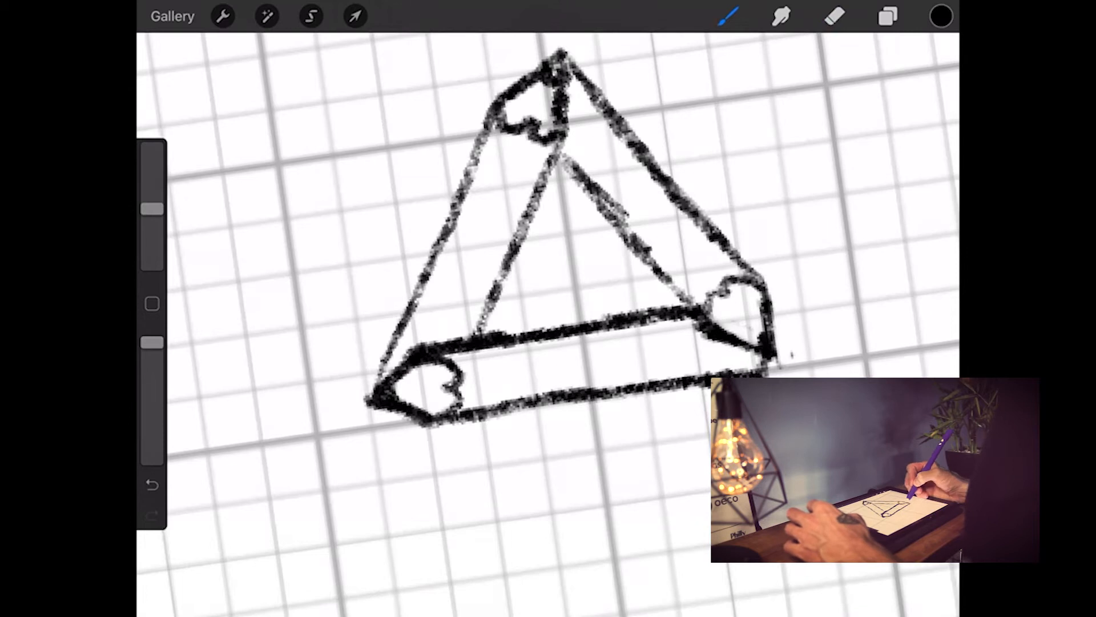
# Handwrite the note "Looks like Recycle Icon?" beside the pencil triangle
pyautogui.scroll(-4, 548, 308)
pyautogui.moveTo(632, 204); pyautogui.dragTo(665, 237)
pyautogui.moveTo(697, 162); pyautogui.dragTo(728, 179)
pyautogui.moveTo(730, 146); pyautogui.dragTo(743, 170)
pyautogui.moveTo(765, 107)
pyautogui.mouseDown()
pyautogui.moveTo(790, 133)
pyautogui.moveTo(842, 80)
pyautogui.mouseUp()
pyautogui.moveTo(685, 289); pyautogui.dragTo(845, 149)
pyautogui.moveTo(759, 320); pyautogui.dragTo(839, 240)
pyautogui.scroll(1, 548, 308)
# Letter RECYCLE along the triangle's base and add a second line of lettering beneath it
pyautogui.moveTo(511, 468); pyautogui.dragTo(537, 443)
pyautogui.moveTo(542, 462); pyautogui.dragTo(571, 434)
pyautogui.moveTo(596, 403); pyautogui.dragTo(576, 457)
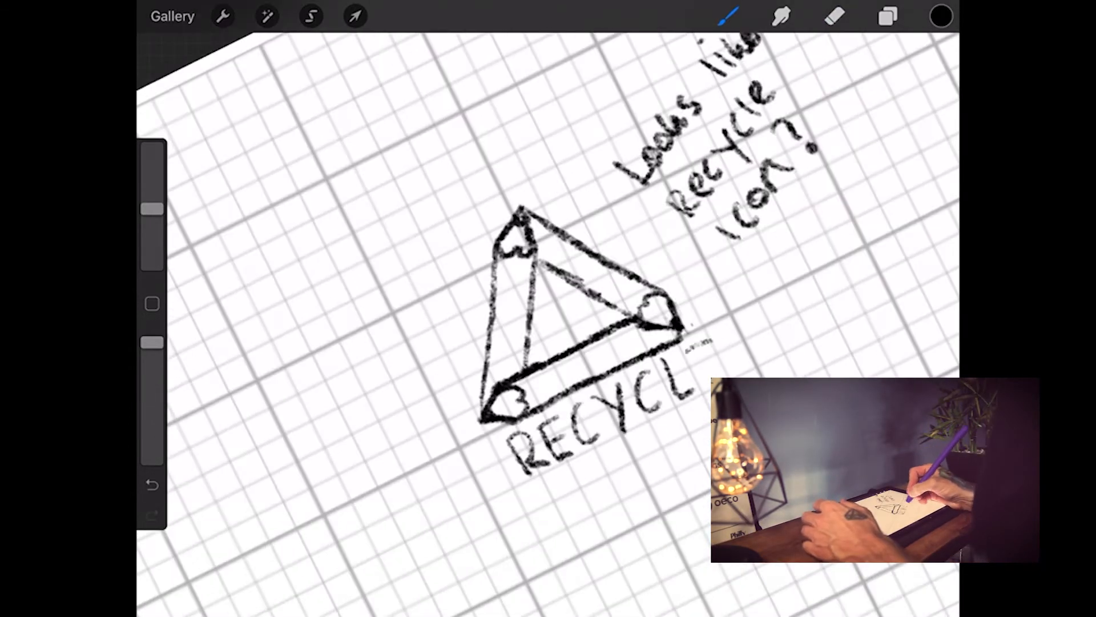
pyautogui.moveTo(714, 348); pyautogui.dragTo(708, 394)
pyautogui.moveTo(723, 334); pyautogui.dragTo(743, 372)
pyautogui.moveTo(563, 483); pyautogui.dragTo(548, 522)
pyautogui.moveTo(566, 474); pyautogui.dragTo(599, 462)
pyautogui.moveTo(597, 494); pyautogui.dragTo(628, 485)
# Select the pencil triangle sketch with its lettering and reposition it on the canvas
pyautogui.click(312, 16)
pyautogui.moveTo(484, 445)
pyautogui.mouseDown()
pyautogui.moveTo(756, 311)
pyautogui.moveTo(713, 349)
pyautogui.mouseUp()
pyautogui.click(355, 16)
pyautogui.click(311, 16)
pyautogui.click(355, 16)
pyautogui.moveTo(868, 306); pyautogui.dragTo(765, 365)
pyautogui.click(728, 16)
pyautogui.scroll(-5, 549, 308)
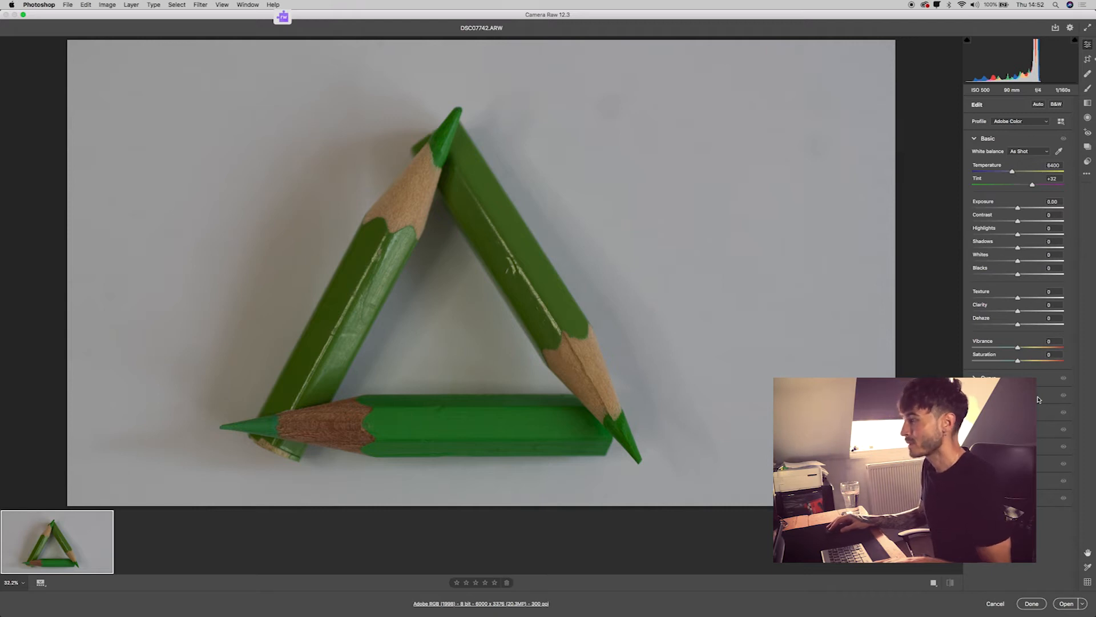
# In Photoshop's Camera Raw, brighten the pencil photo with raised Exposure, Shadows +25, Whites +70 and Blacks +50, and increase Saturation slightly
pyautogui.moveTo(1018, 276); pyautogui.dragTo(1021, 212)
pyautogui.doubleClick(1009, 220)
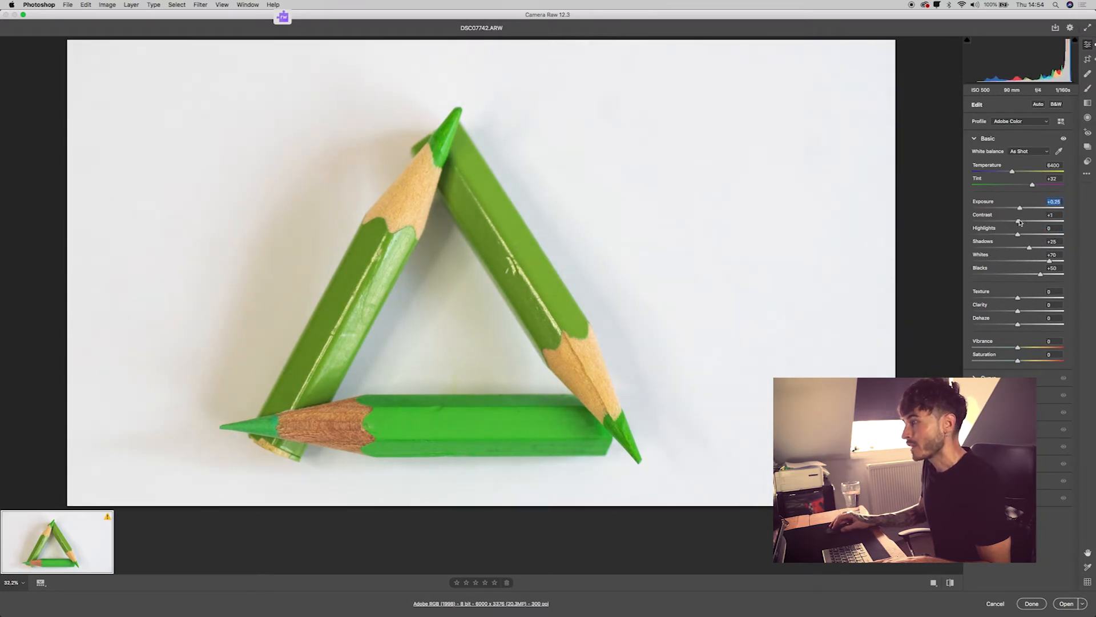
pyautogui.moveTo(1019, 362)
pyautogui.mouseDown()
pyautogui.moveTo(1008, 363)
pyautogui.moveTo(1026, 363)
pyautogui.mouseUp()
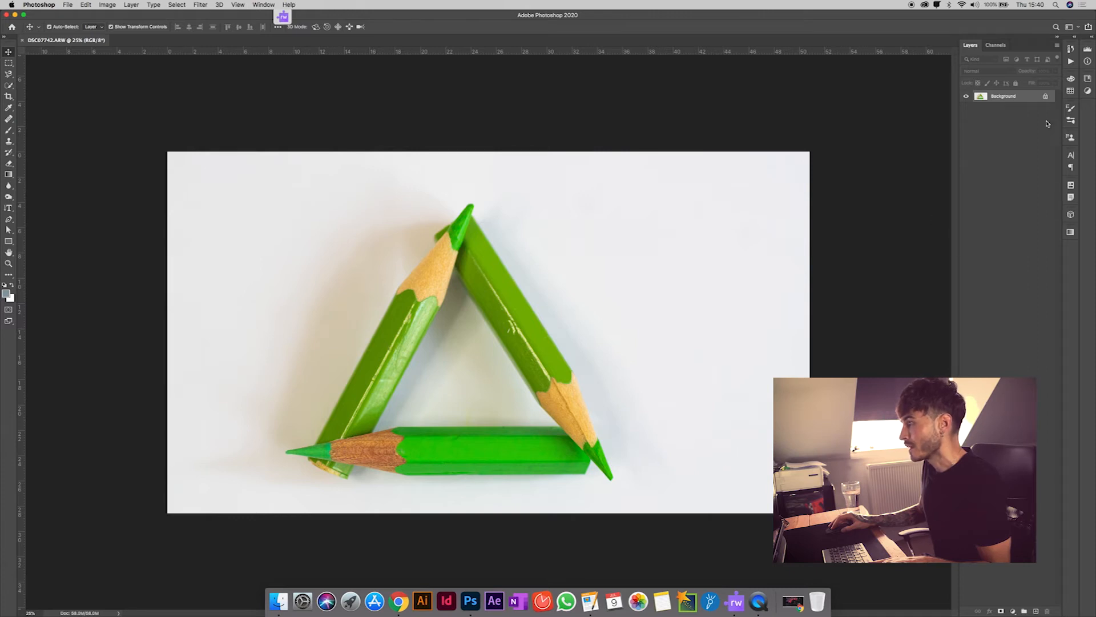
# Unlock the background photo layer and start a Pen path around the pencil ends at the triangle's apex
pyautogui.click(1047, 97)
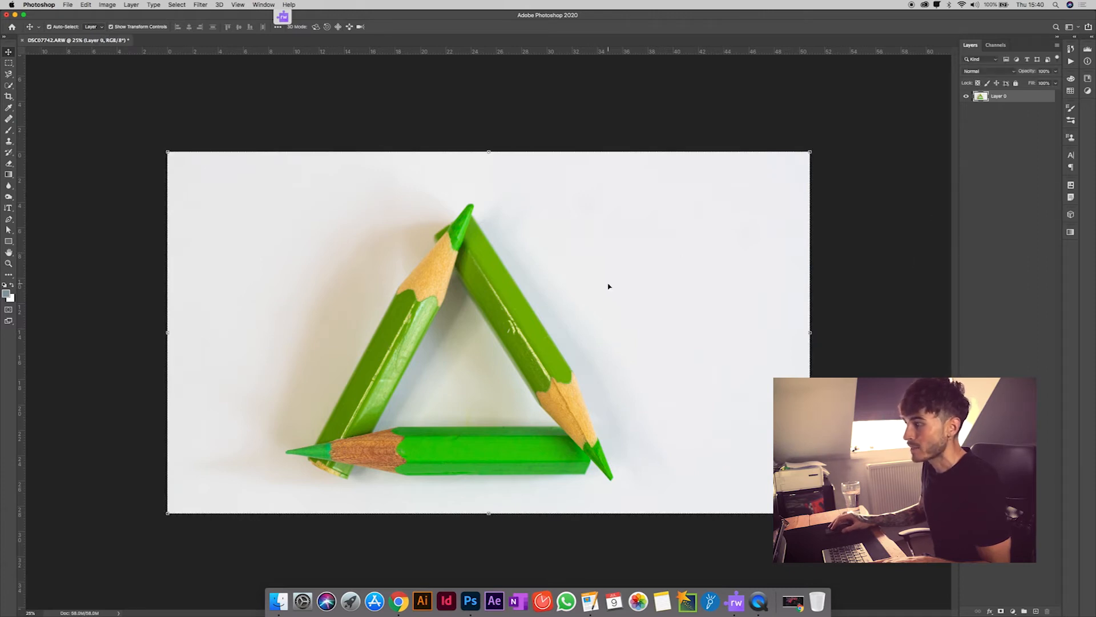
pyautogui.press('p')
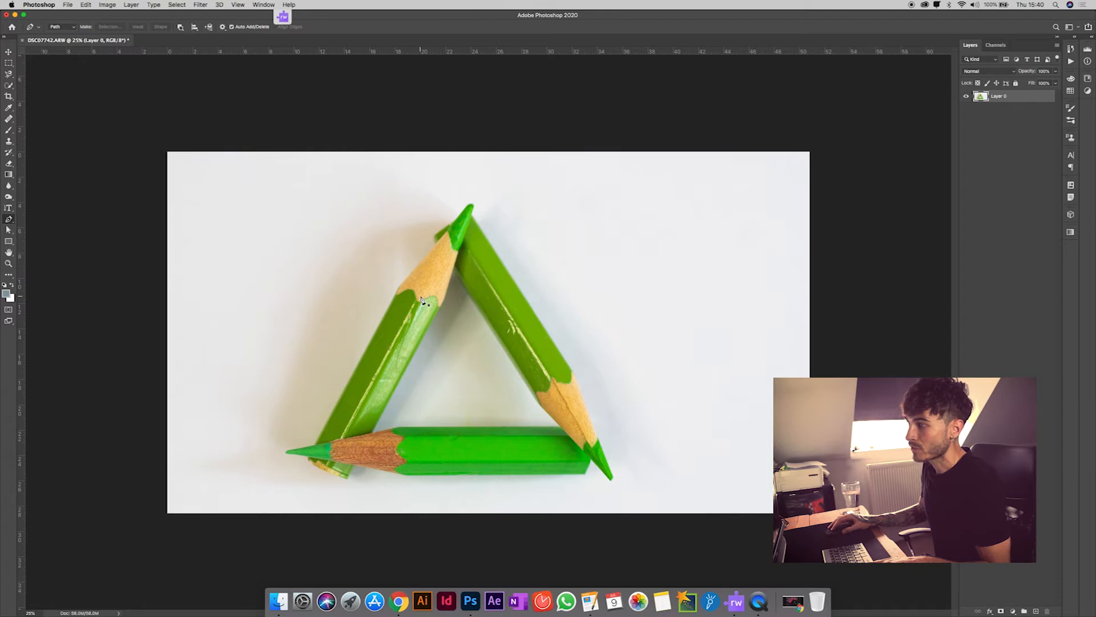
pyautogui.press('super+plus')
pyautogui.press('super+plus')
pyautogui.press('super+plus')
pyautogui.moveTo(420, 263)
pyautogui.mouseDown()
pyautogui.moveTo(553, 305)
pyautogui.moveTo(592, 347)
pyautogui.mouseUp()
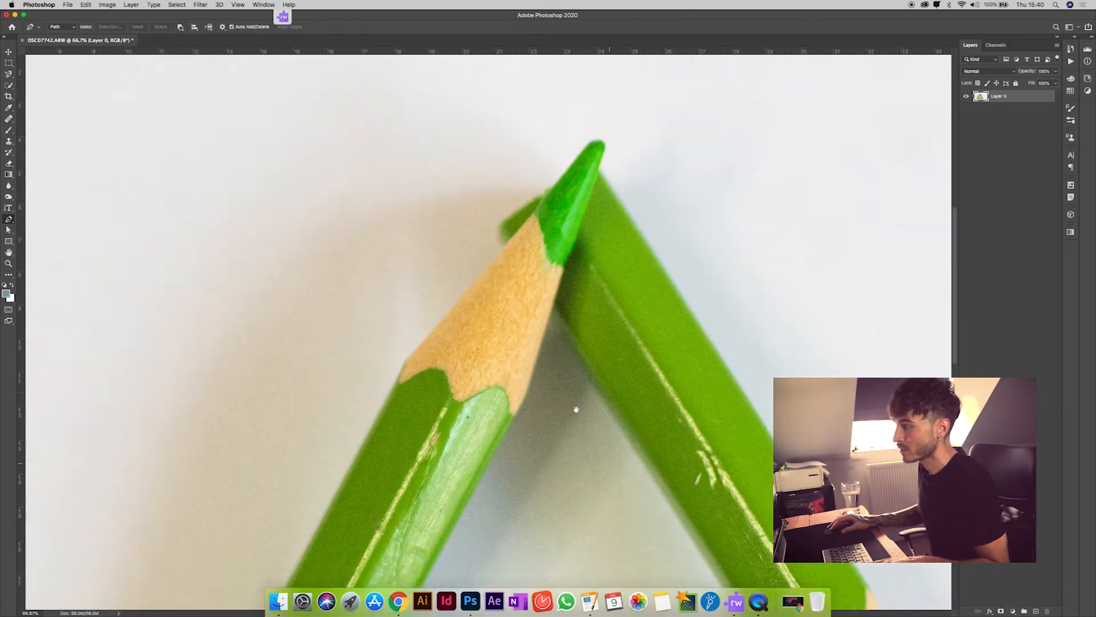
pyautogui.click(567, 167)
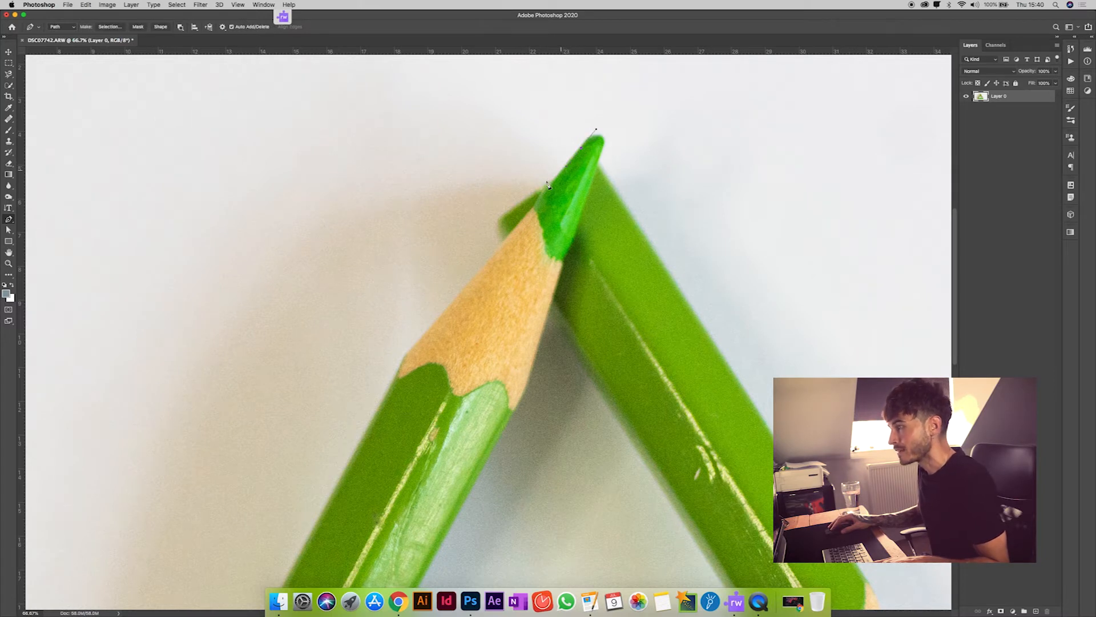
pyautogui.click(506, 219)
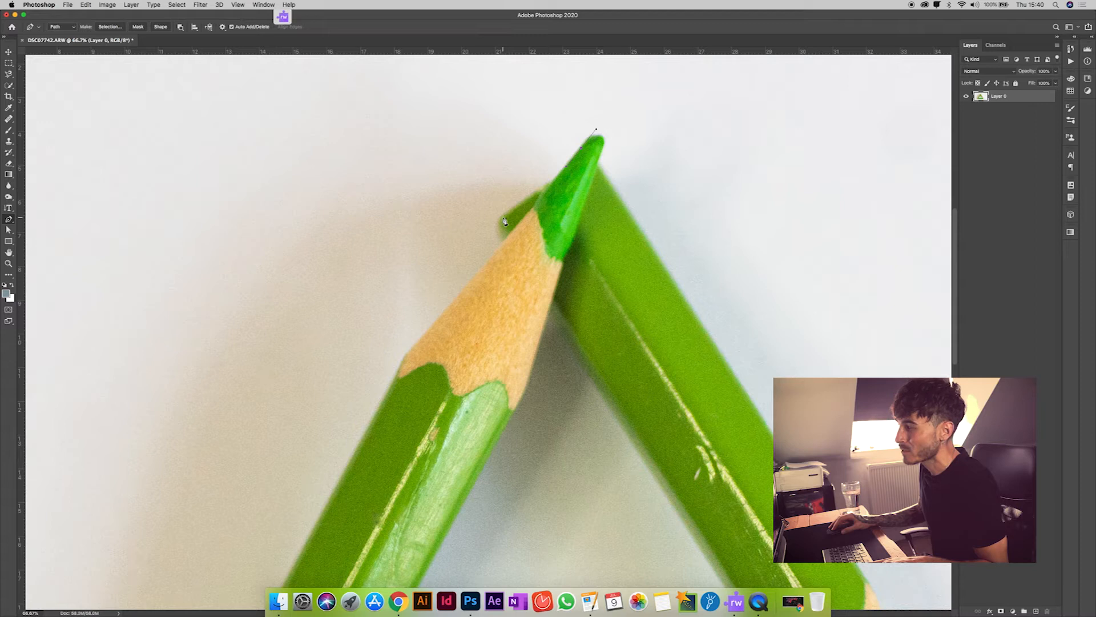
pyautogui.moveTo(505, 222); pyautogui.dragTo(505, 226)
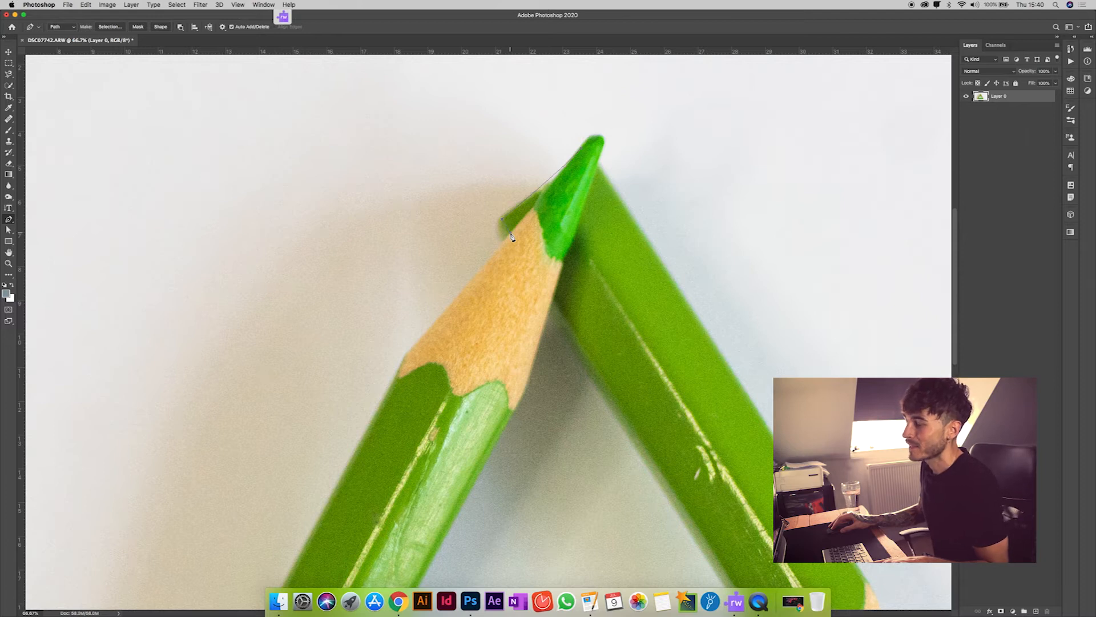
# Continue the Pen path down the left pencil's outer edge and around the overlapping pencil ends at its foot
pyautogui.scroll(-5, 483, 232)
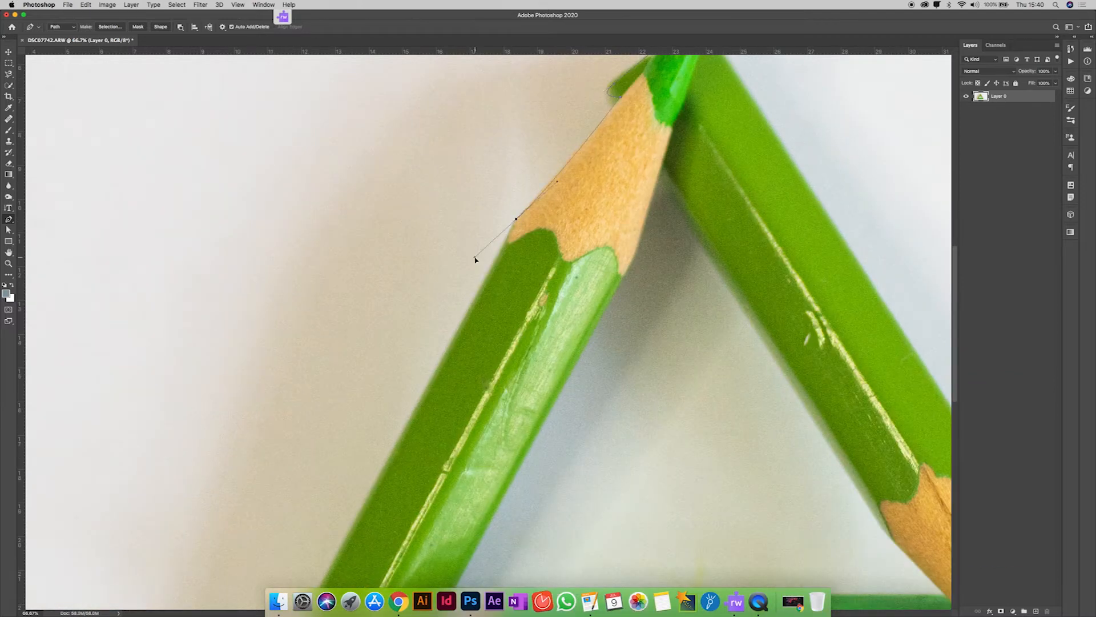
pyautogui.scroll(-8, 475, 256)
pyautogui.click(333, 455)
pyautogui.scroll(-3, 354, 425)
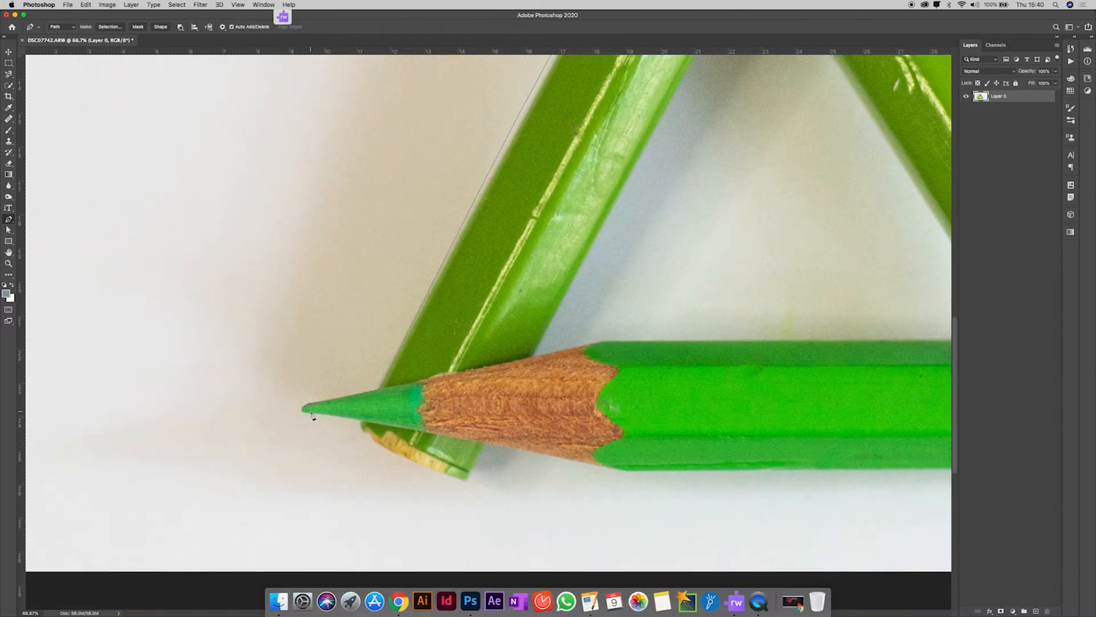
pyautogui.moveTo(468, 478); pyautogui.dragTo(539, 494)
# Trace the base pencil and the right pencil's outer edge, bringing the path back up to the apex
pyautogui.hscroll(5, 794, 439)
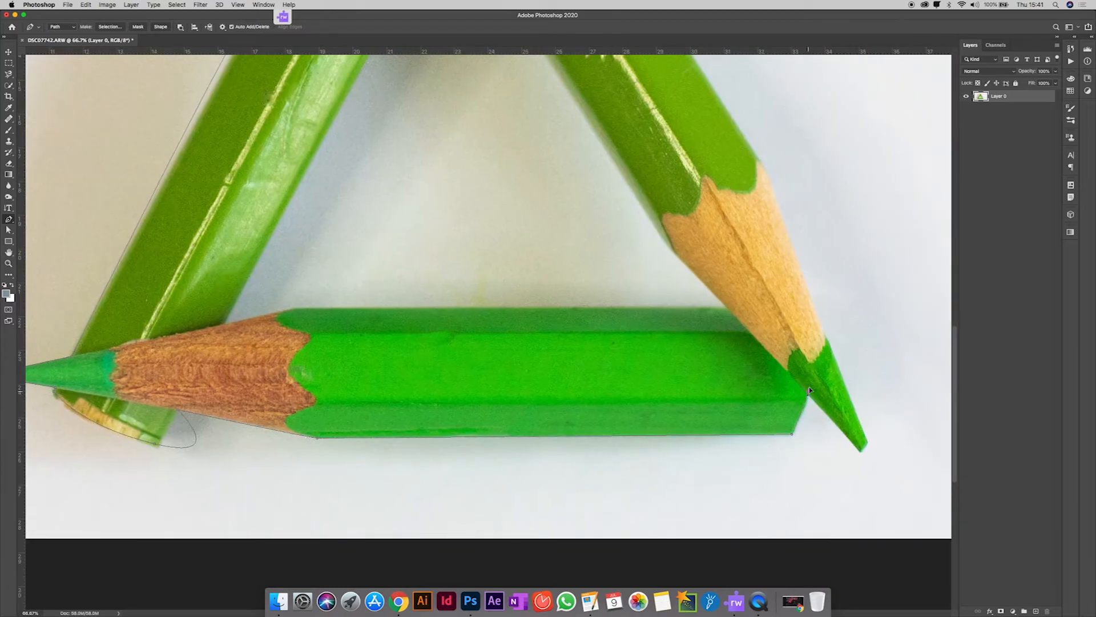
pyautogui.click(865, 439)
pyautogui.moveTo(763, 169); pyautogui.dragTo(746, 139)
pyautogui.scroll(10, 745, 139)
# Adjust the path's anchor points to fit the left pencil's edge and its lower end
pyautogui.press('a')
pyautogui.scroll(-5, 466, 254)
pyautogui.hscroll(-3, 466, 254)
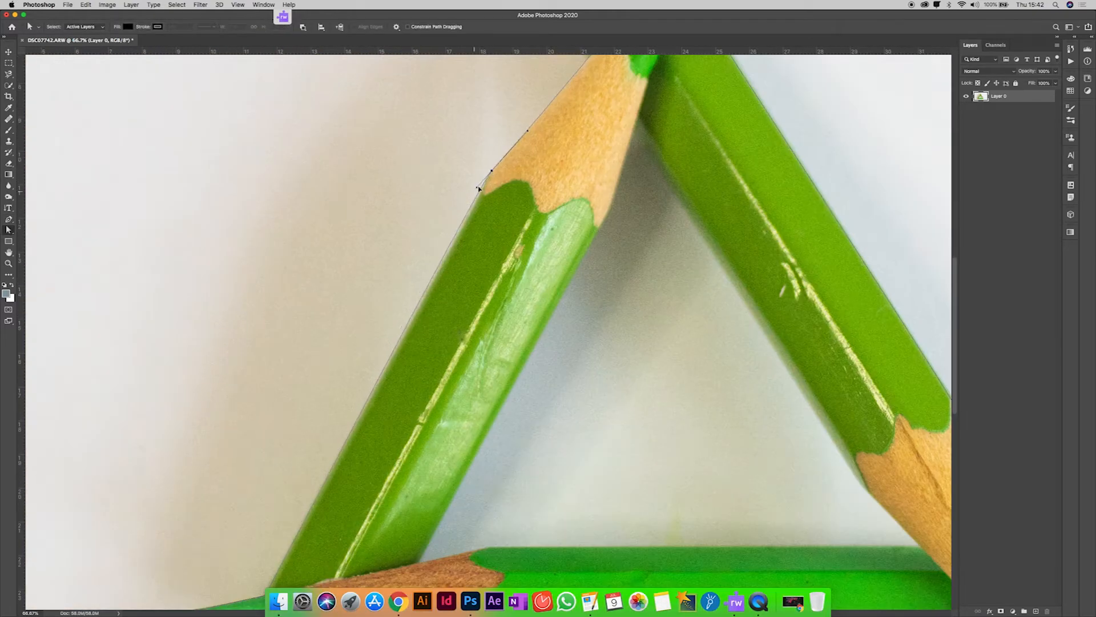
pyautogui.scroll(-5, 399, 343)
pyautogui.click(374, 512)
pyautogui.moveTo(375, 514); pyautogui.dragTo(368, 514)
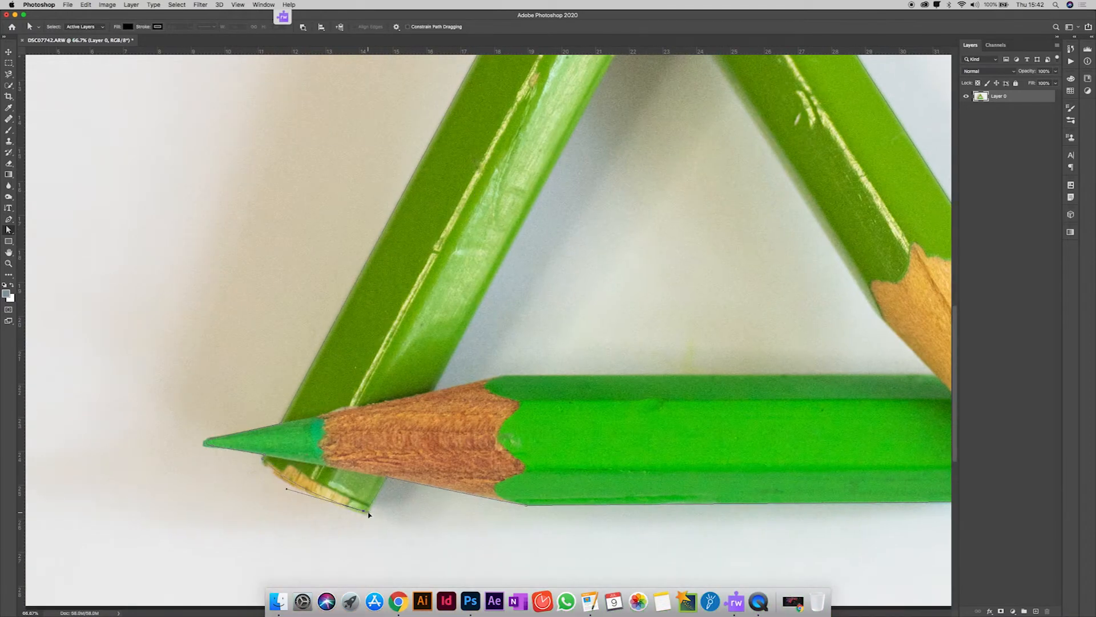
# Adjust the path's anchor points along the base pencil, the right pencil and the apex
pyautogui.click(512, 504)
pyautogui.hscroll(5, 385, 476)
pyautogui.scroll(-1, 384, 476)
pyautogui.click(820, 207)
pyautogui.scroll(10, 637, 110)
pyautogui.hscroll(-2, 637, 110)
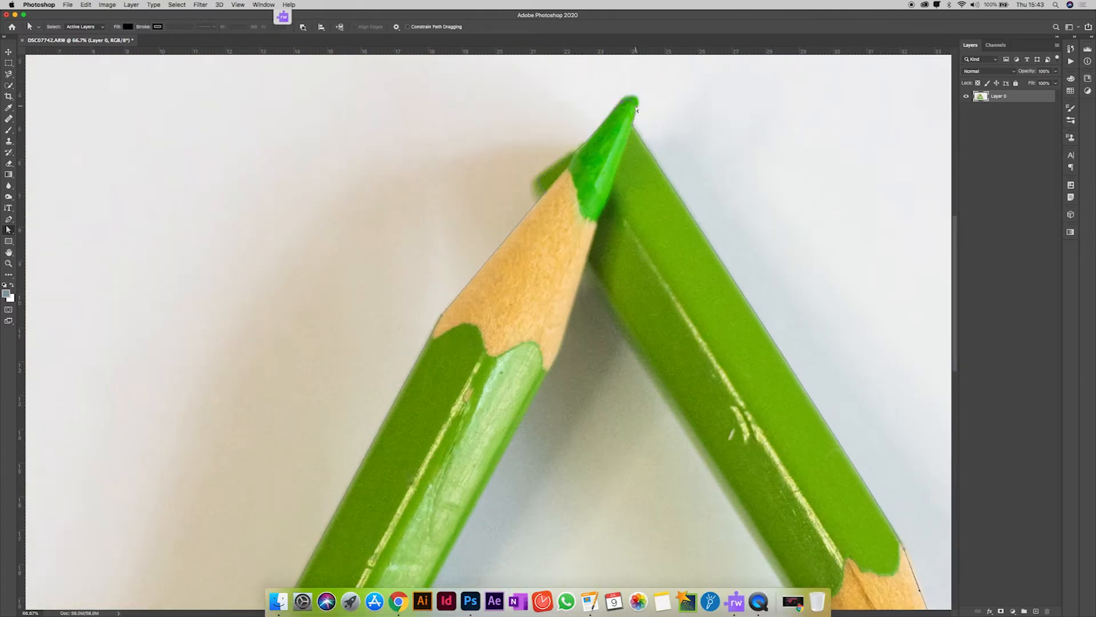
# Convert the outer pencil path into a selection
pyautogui.scroll(-15, 624, 142)
pyautogui.press('super+minus')
pyautogui.press('super+minus')
pyautogui.rightClick(450, 238)
pyautogui.click(474, 337)
pyautogui.press('Return')
# Refine the selection in Select and Mask with Smooth at about 27 and output the pencils to a new layer
pyautogui.click(177, 5)
pyautogui.click(198, 119)
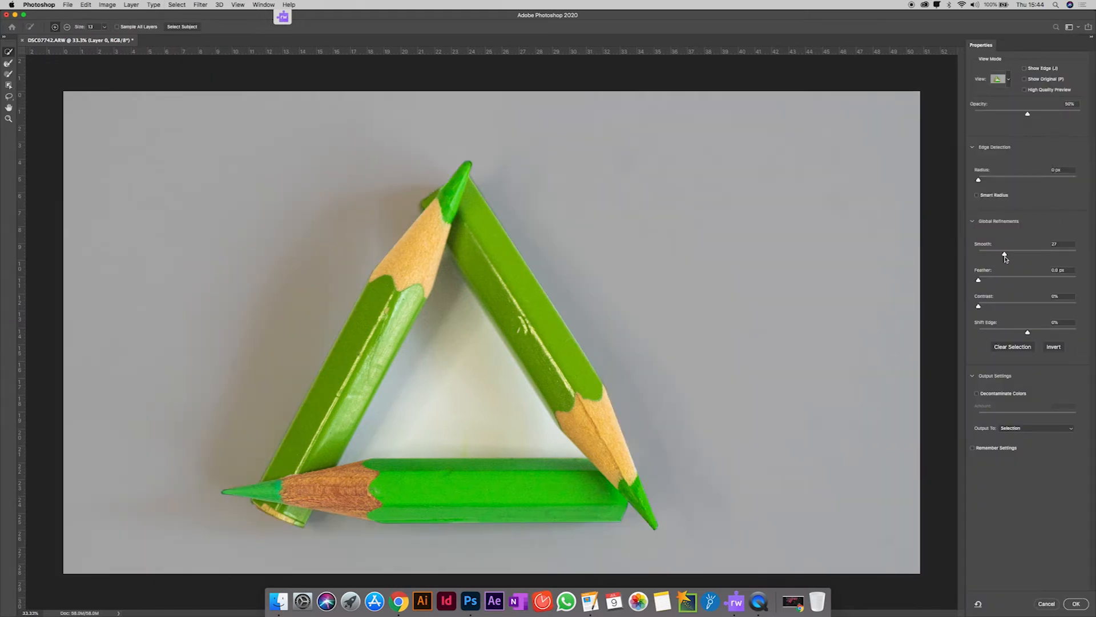
pyautogui.press('Tab')
pyautogui.press('Return')
# Trace the white area inside the pencil triangle with a Pen path and convert it to a selection
pyautogui.press('p')
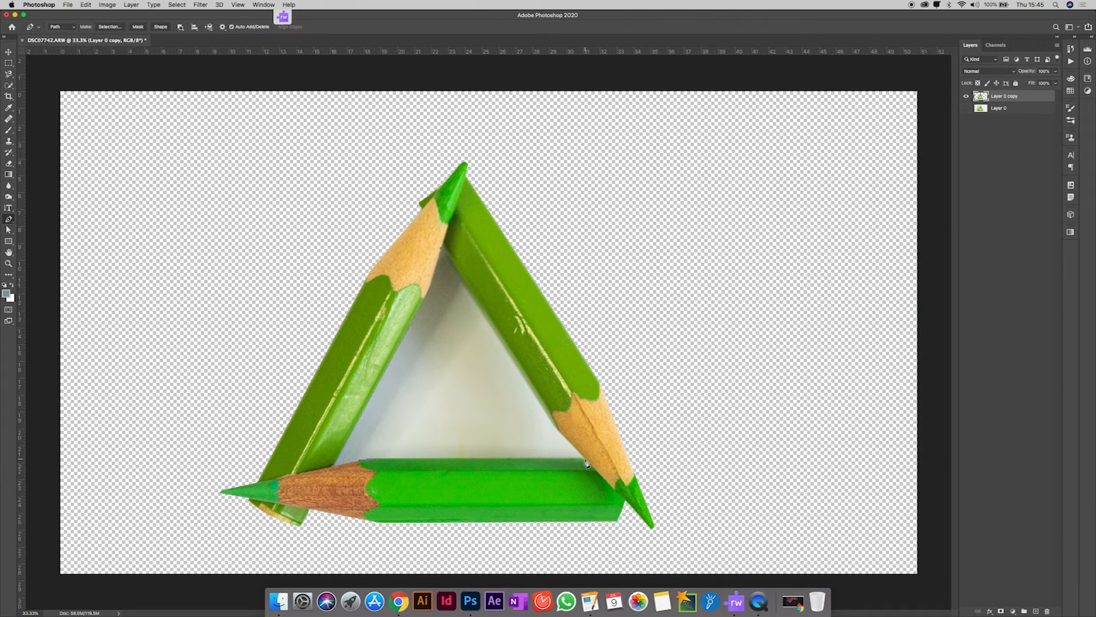
pyautogui.press('a')
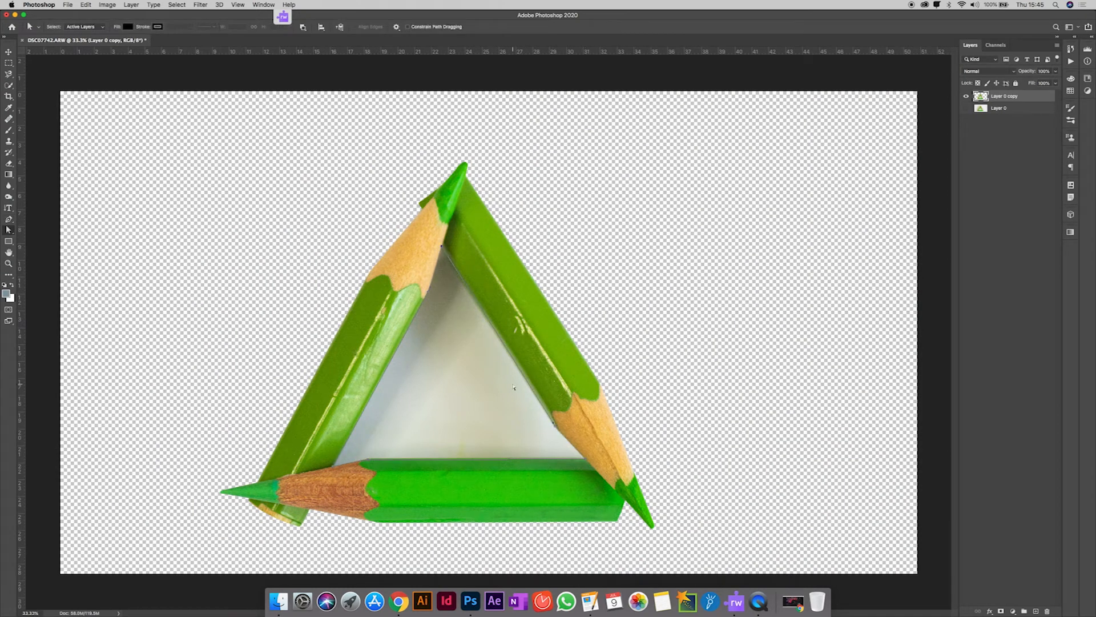
pyautogui.press('super+plus')
pyautogui.moveTo(537, 563); pyautogui.dragTo(676, 428)
pyautogui.press('super+minus')
pyautogui.press('super+minus')
pyautogui.rightClick(459, 259)
pyautogui.click(475, 297)
pyautogui.press('Return')
# Refine the inner cut-out in Select and Mask with Smooth at about 17 and output the pencils without the white centre to a new layer
pyautogui.click(176, 4)
pyautogui.click(207, 124)
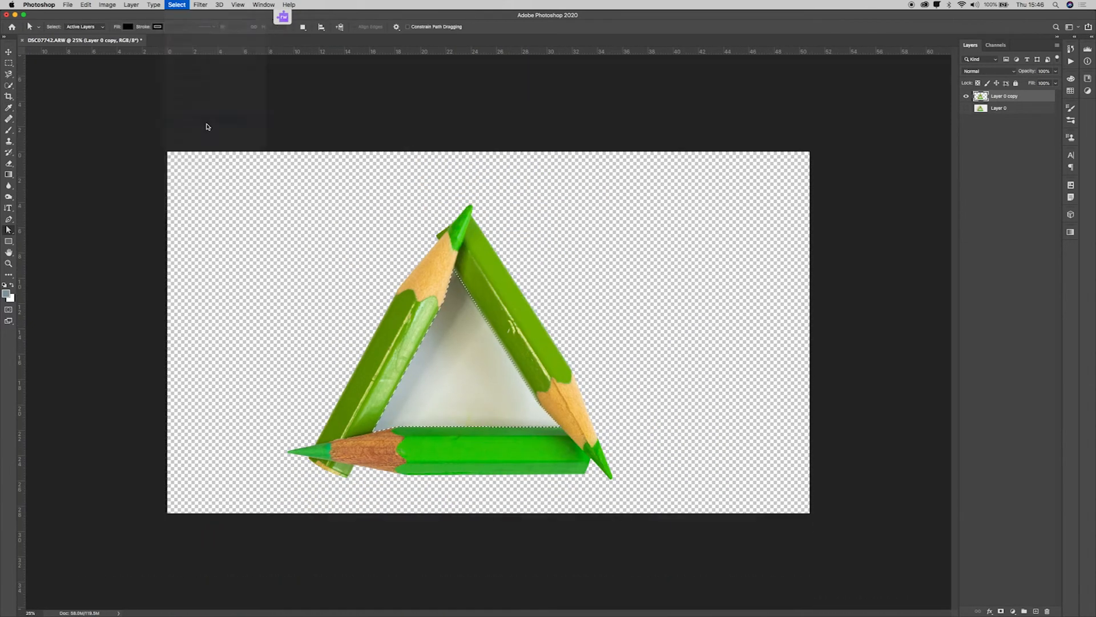
pyautogui.click(1000, 79)
pyautogui.click(982, 136)
pyautogui.click(982, 101)
pyautogui.click(982, 117)
pyautogui.click(1020, 359)
pyautogui.moveTo(978, 254); pyautogui.dragTo(996, 256)
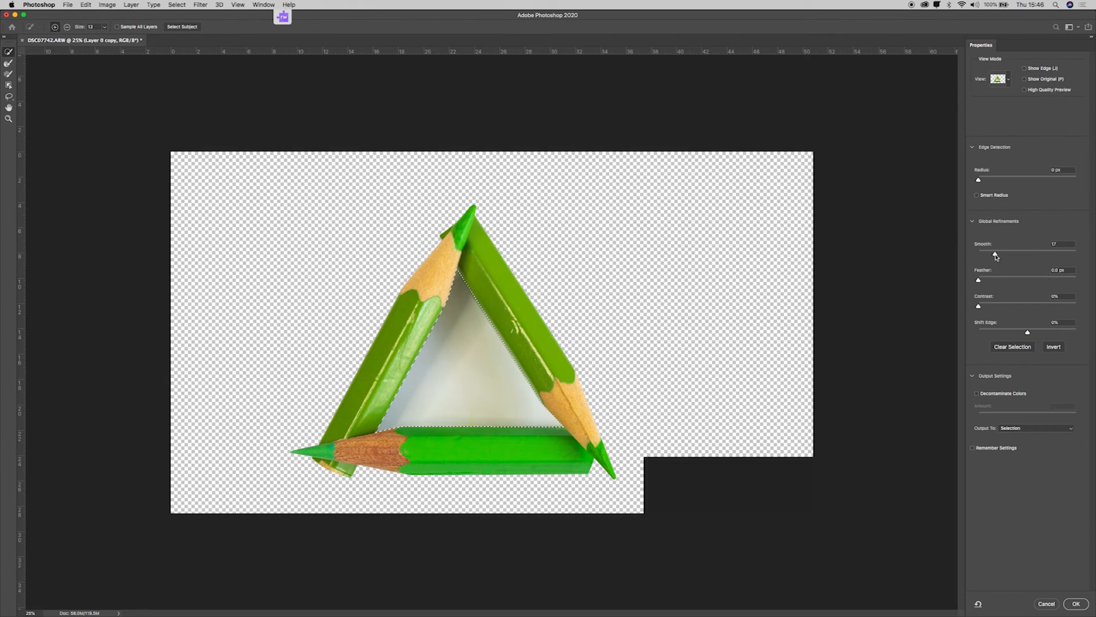
pyautogui.click(1036, 427)
pyautogui.click(1011, 437)
pyautogui.click(1076, 603)
# Move the cut-out pencil triangle to the middle of the canvas and scale it down with Free Transform
pyautogui.press('v')
pyautogui.moveTo(537, 346); pyautogui.dragTo(571, 337)
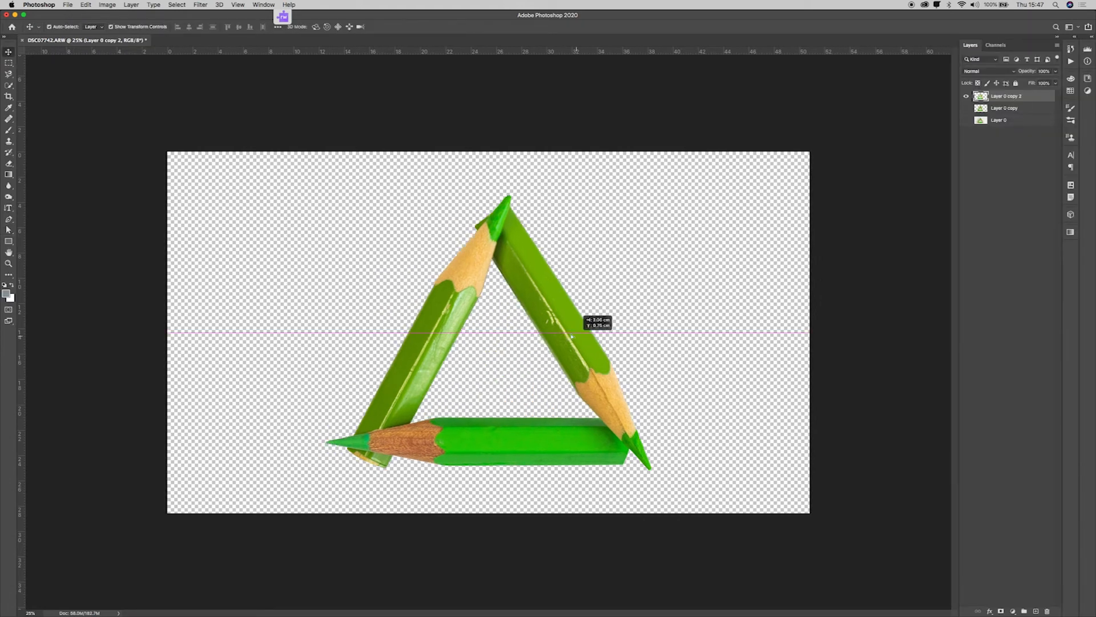
pyautogui.press('super+t')
pyautogui.moveTo(650, 471); pyautogui.dragTo(592, 411)
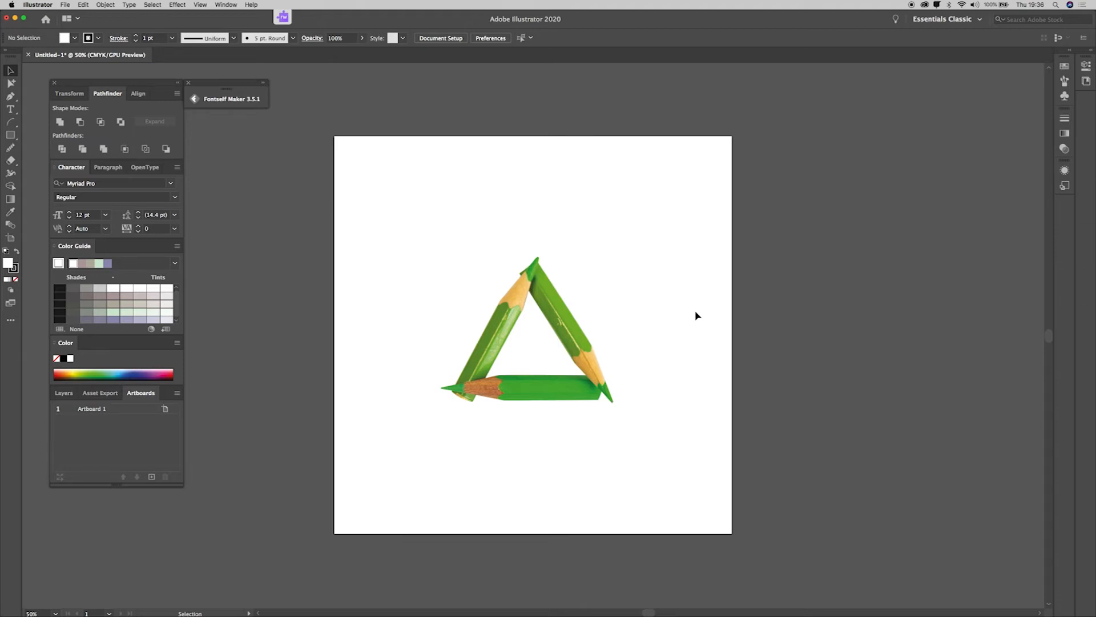
pyautogui.click(592, 336)
pyautogui.click(535, 463)
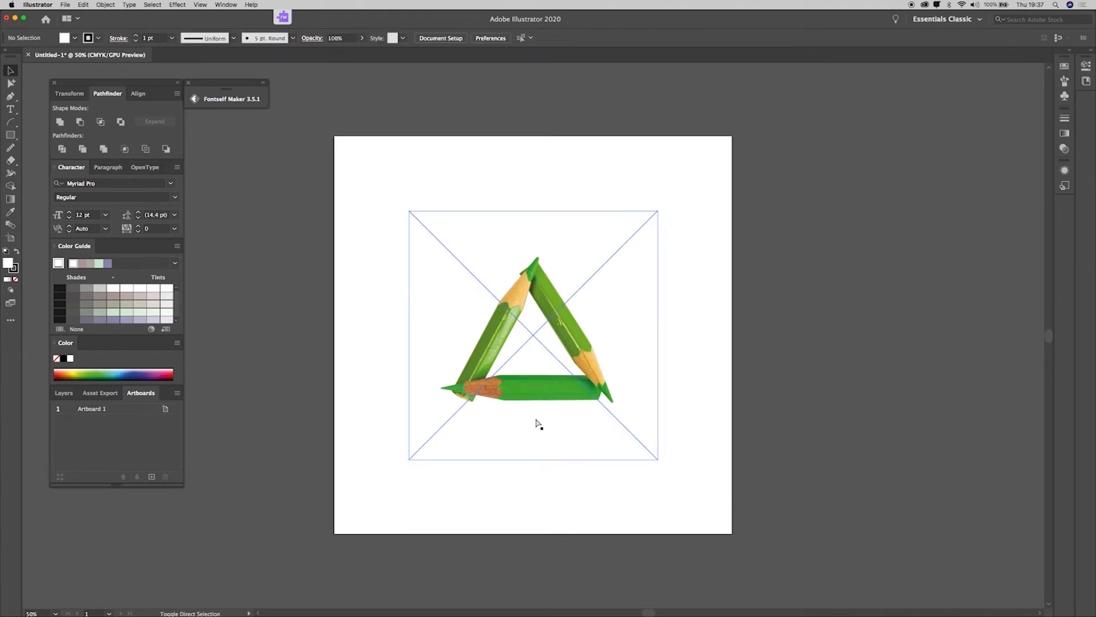
pyautogui.click(536, 420)
pyautogui.click(536, 463)
pyautogui.click(536, 458)
pyautogui.moveTo(533, 459); pyautogui.dragTo(542, 373)
pyautogui.click(553, 411)
pyautogui.press('cmd+z')
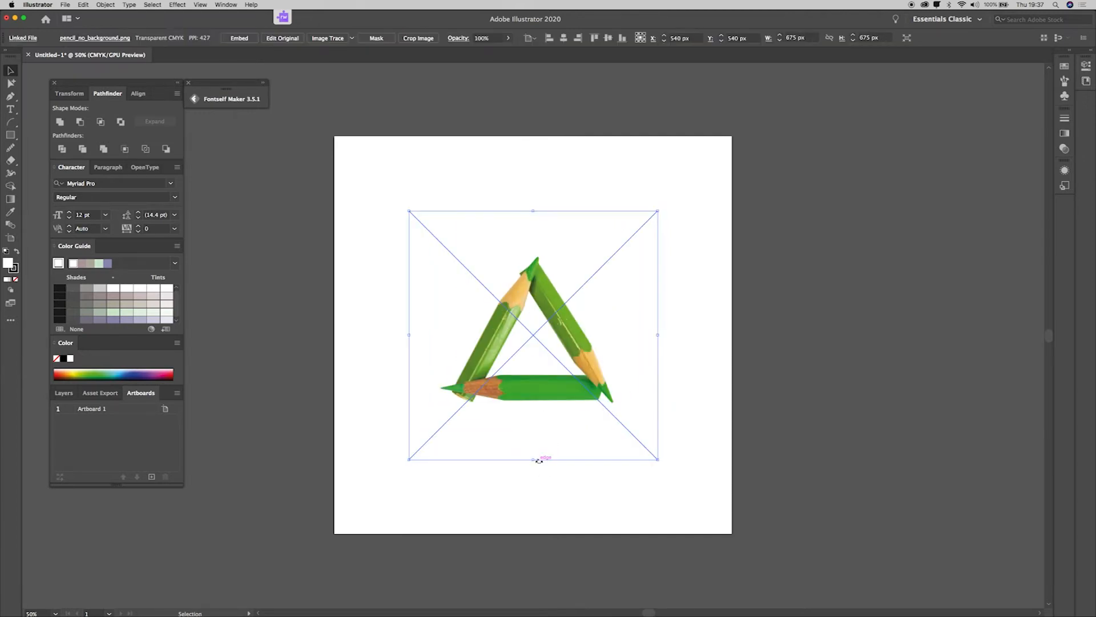
# In Illustrator, scale the placed pencil image down proportionally about its centre to about 408 px square
pyautogui.moveTo(536, 459); pyautogui.dragTo(539, 409)
pyautogui.click(539, 447)
pyautogui.click(551, 367)
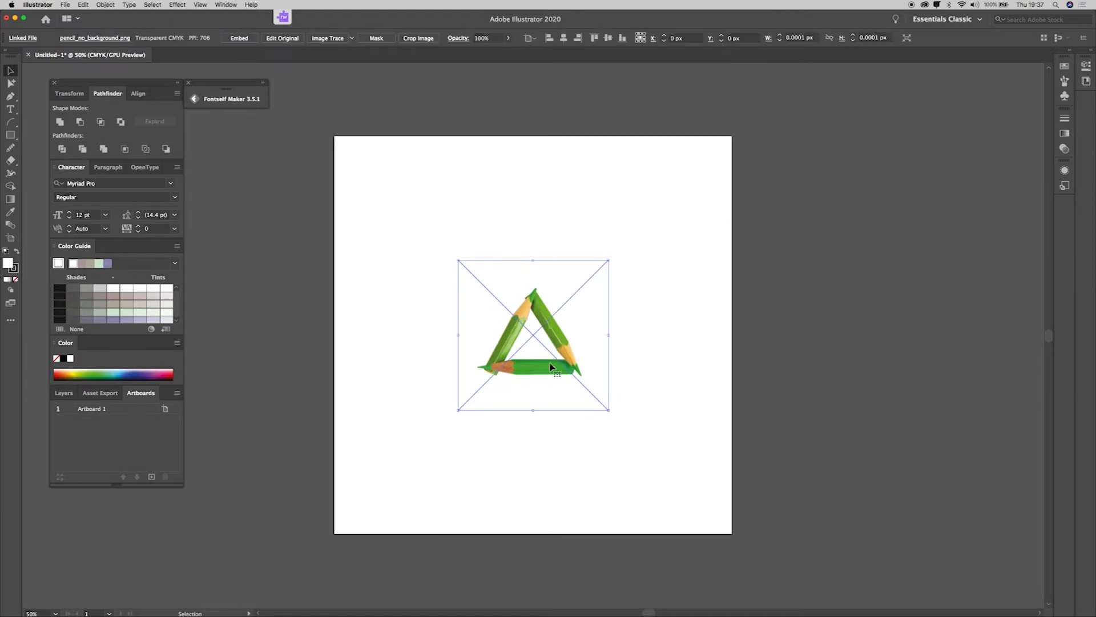
# Apply a Multiply drop shadow to the pencil image with 25% opacity and an X Offset of -10 px
pyautogui.click(182, 4)
pyautogui.moveTo(229, 115)
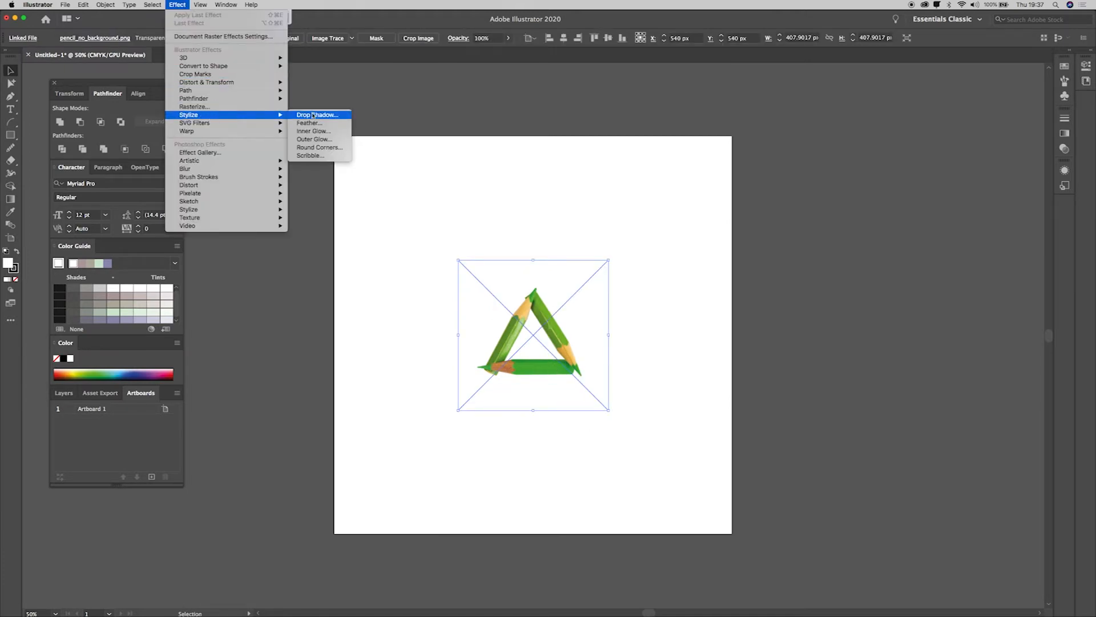
pyautogui.click(313, 116)
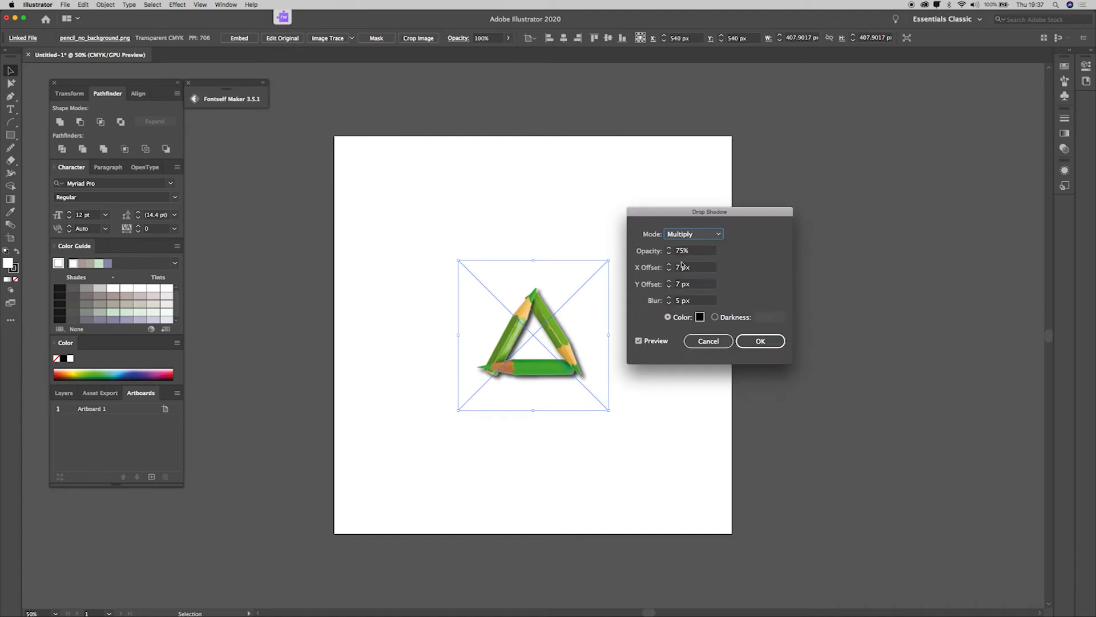
pyautogui.click(680, 268)
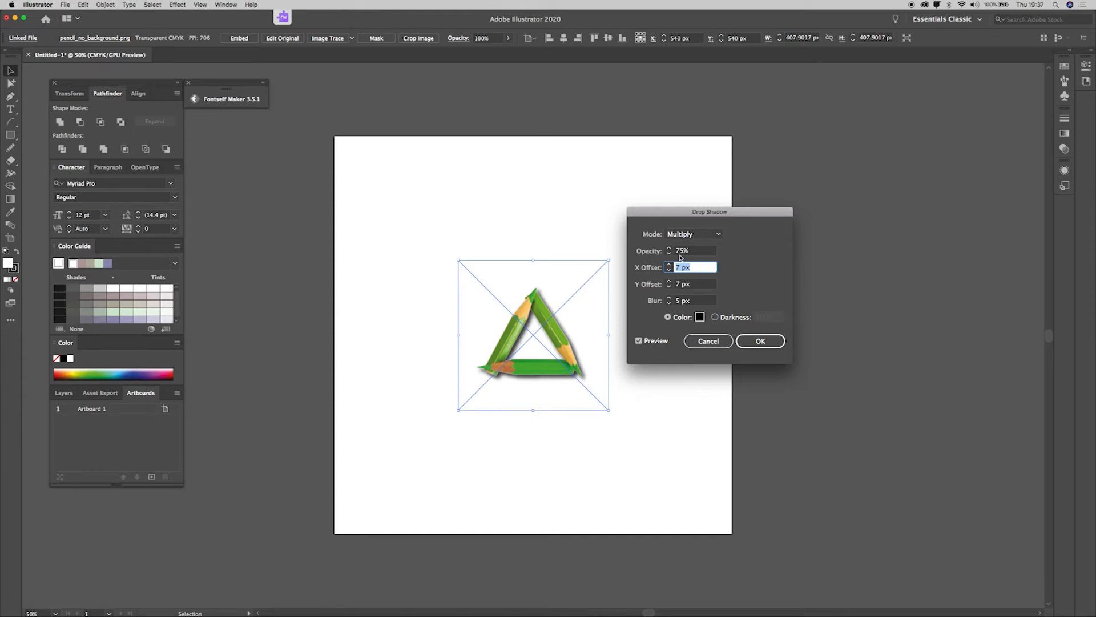
pyautogui.click(681, 251)
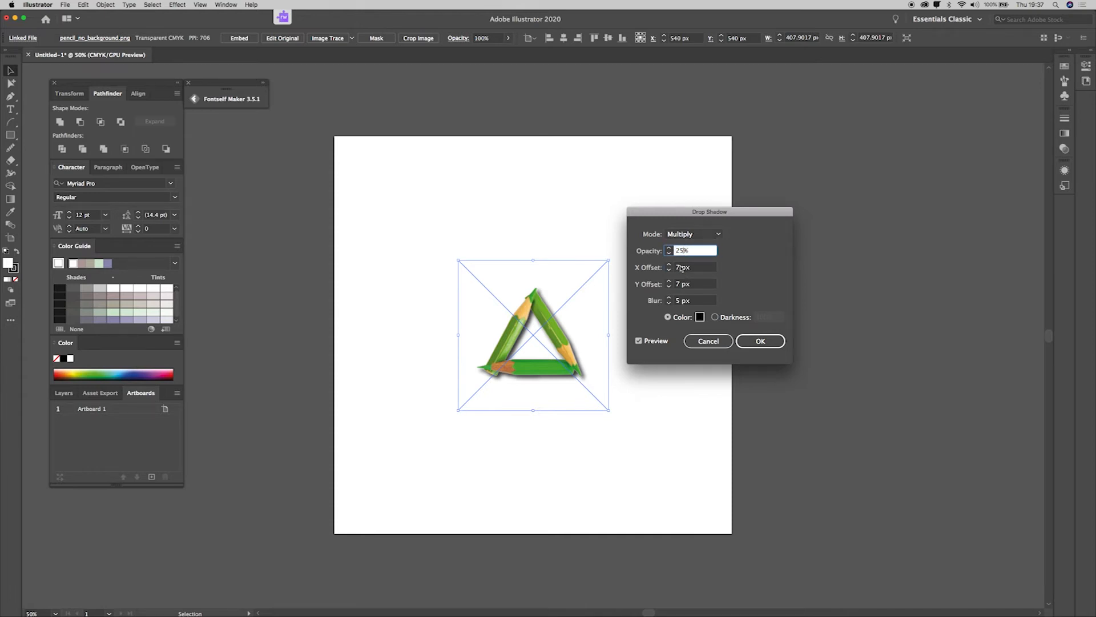
pyautogui.click(679, 267)
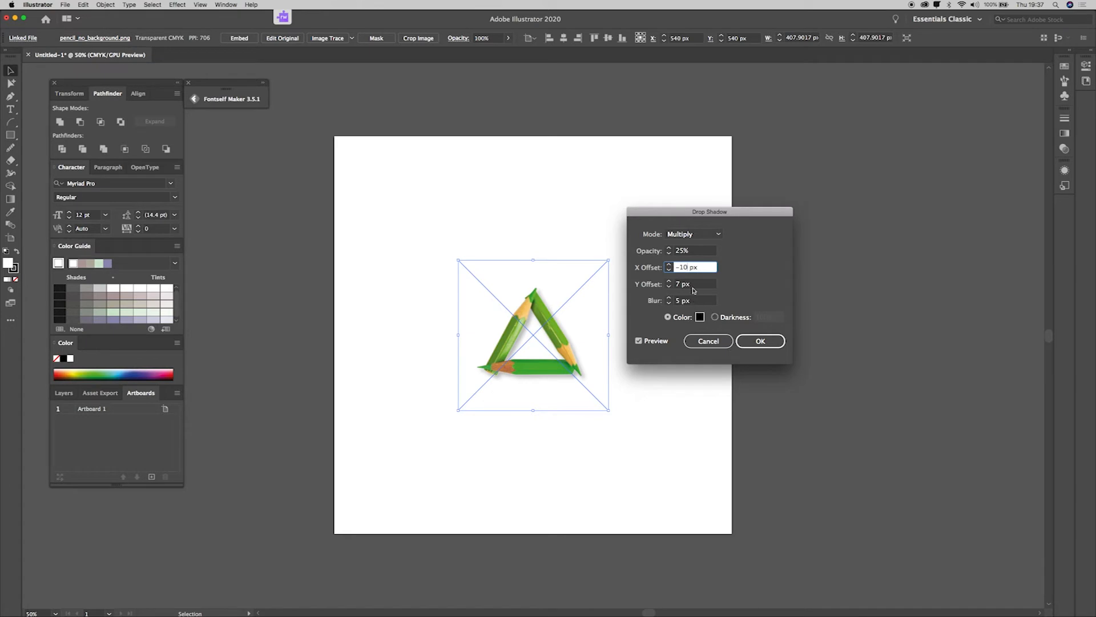
# Set the drop shadow's Y Offset to 10 px and its Blur to 8 px
pyautogui.click(689, 286)
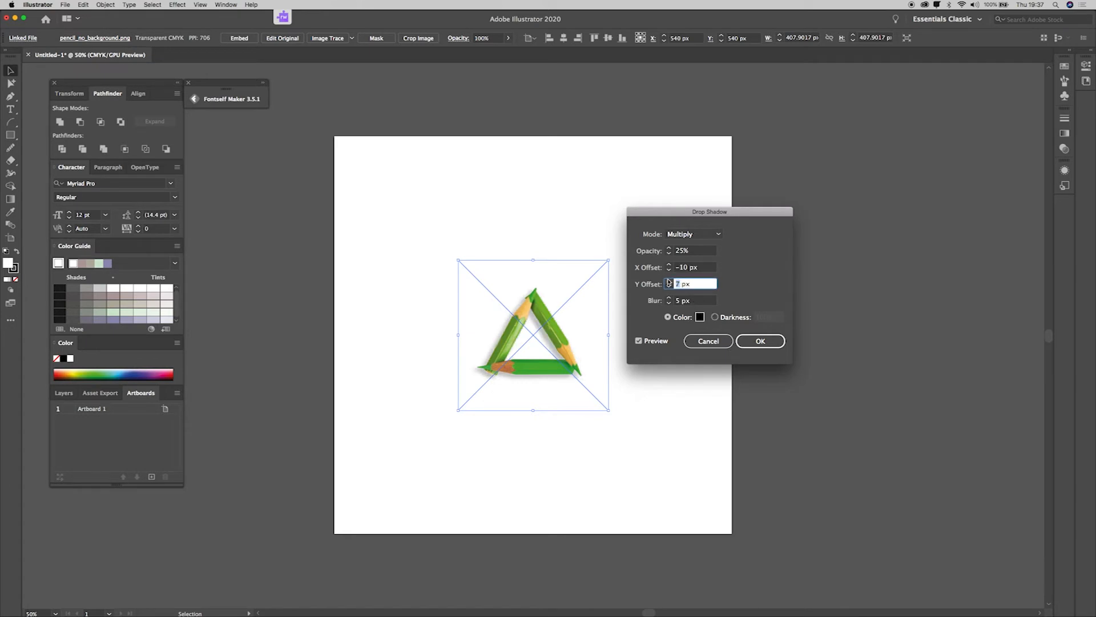
pyautogui.click(670, 281)
pyautogui.click(670, 281)
pyautogui.click(669, 282)
pyautogui.click(668, 298)
pyautogui.click(668, 299)
pyautogui.click(668, 298)
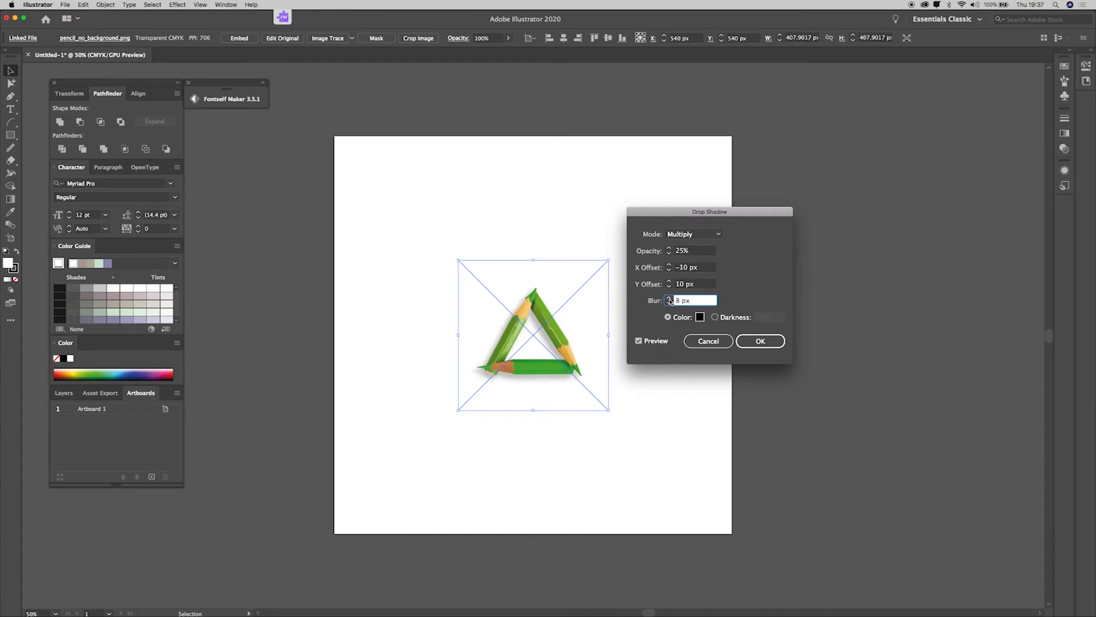
# Compare the pencil image with the drop shadow preview off and on, and apply the effect
pyautogui.click(669, 303)
pyautogui.click(656, 341)
pyautogui.click(655, 341)
pyautogui.click(748, 340)
# Move the pencil triangle straight up into the upper half of the artboard
pyautogui.click(688, 342)
pyautogui.moveTo(580, 364); pyautogui.dragTo(583, 312)
pyautogui.click(691, 329)
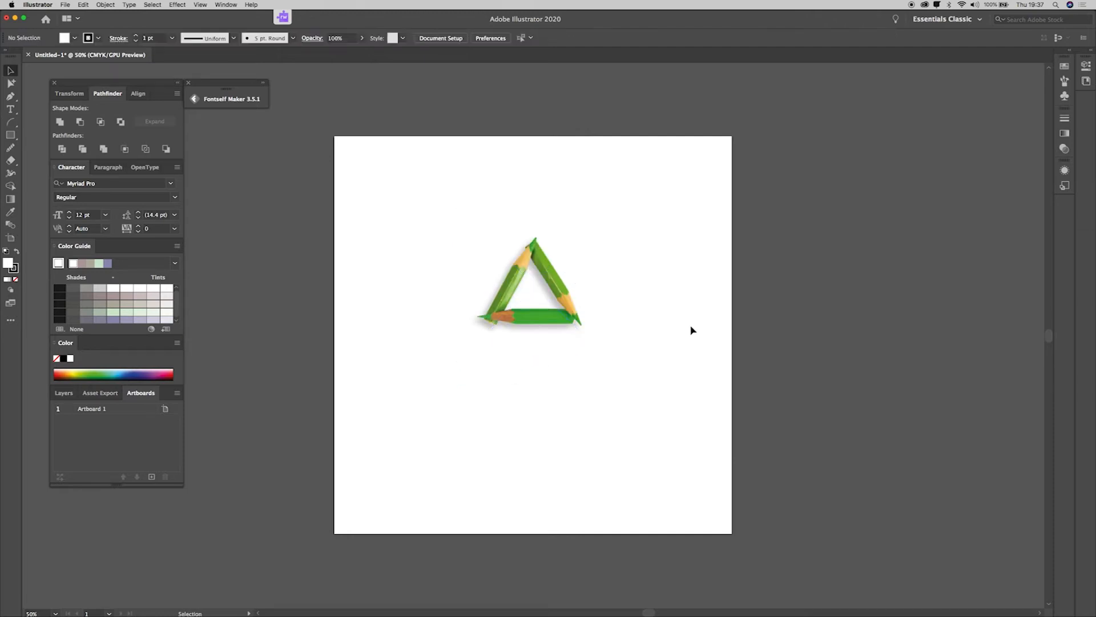
# Place a point text object below the pencil triangle and scale it up to a font size of about 65 pt
pyautogui.click(10, 109)
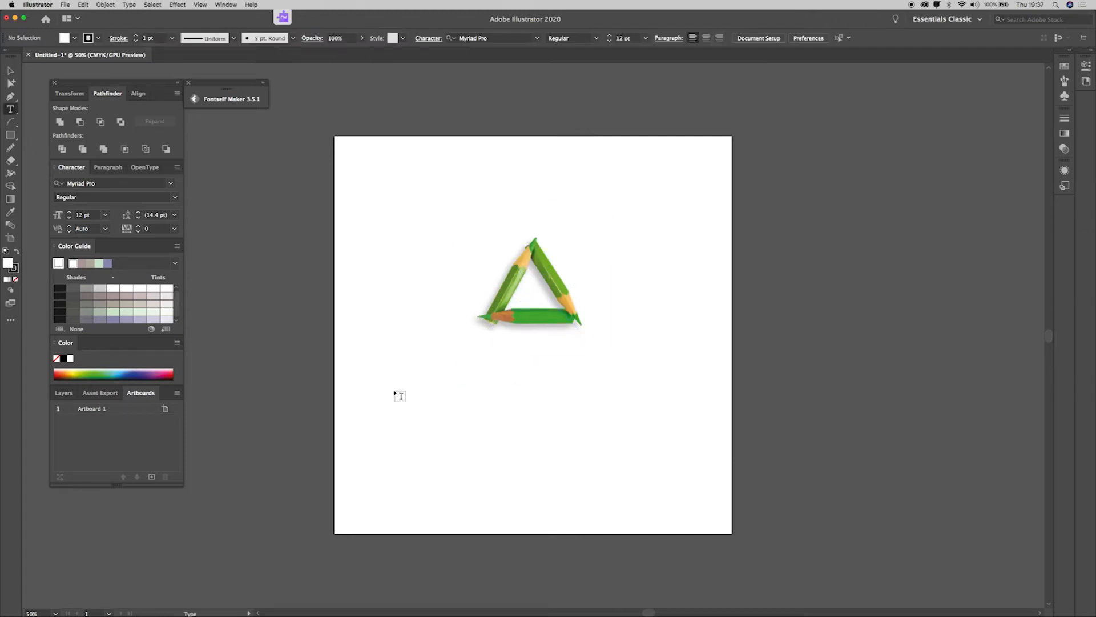
pyautogui.click(496, 379)
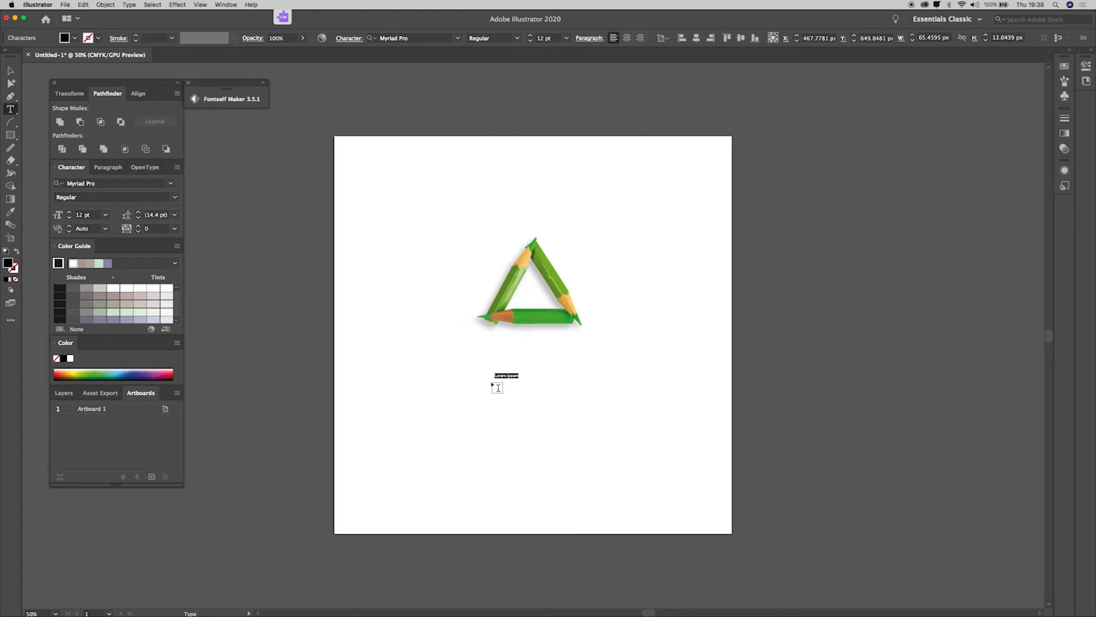
pyautogui.press('Escape')
pyautogui.moveTo(519, 381); pyautogui.dragTo(626, 418)
# Replace the placeholder text with "Recycled" on the first line and "Stationery" on the second
pyautogui.doubleClick(597, 387)
pyautogui.tripleClick(597, 387)
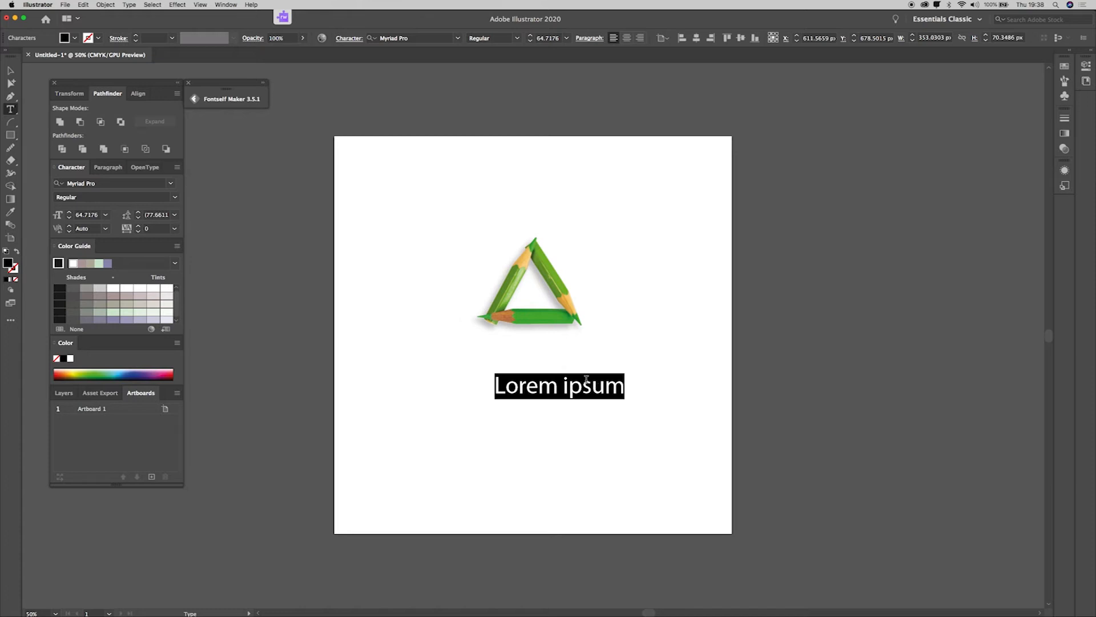
pyautogui.write('Recycled')
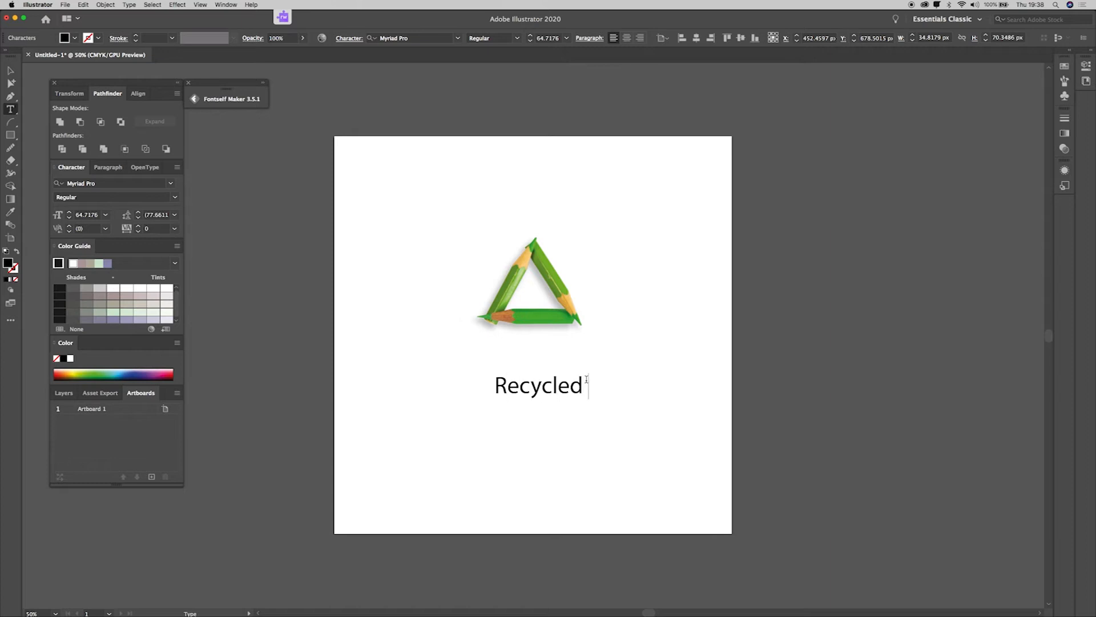
pyautogui.press('Return')
pyautogui.write('Stationery')
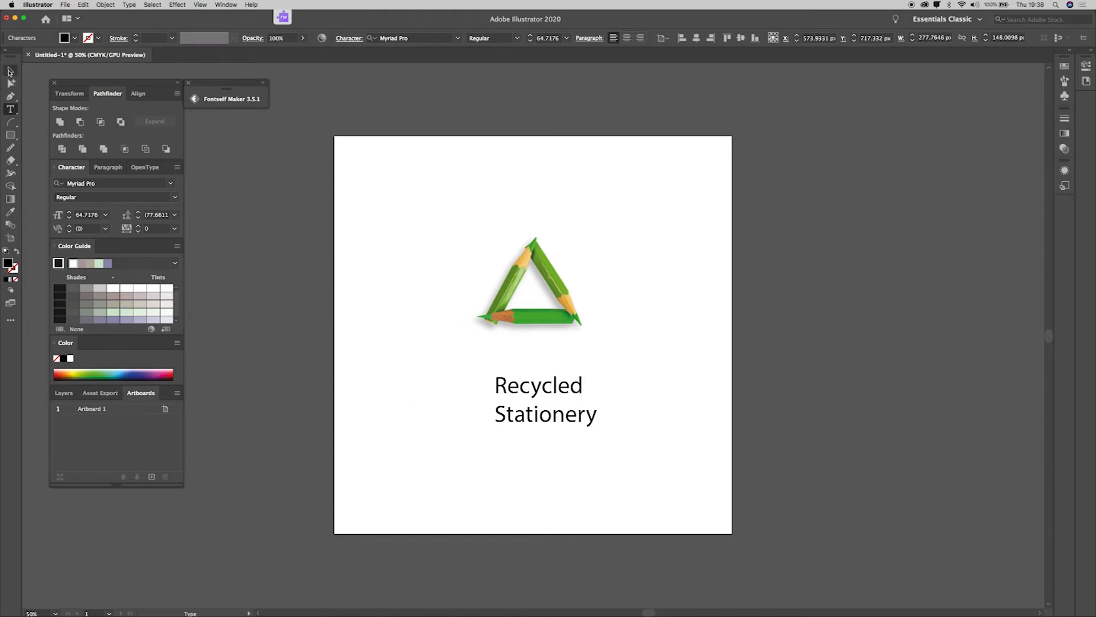
# Set the font size of the word "Stationery" to 24 pt
pyautogui.doubleClick(541, 412)
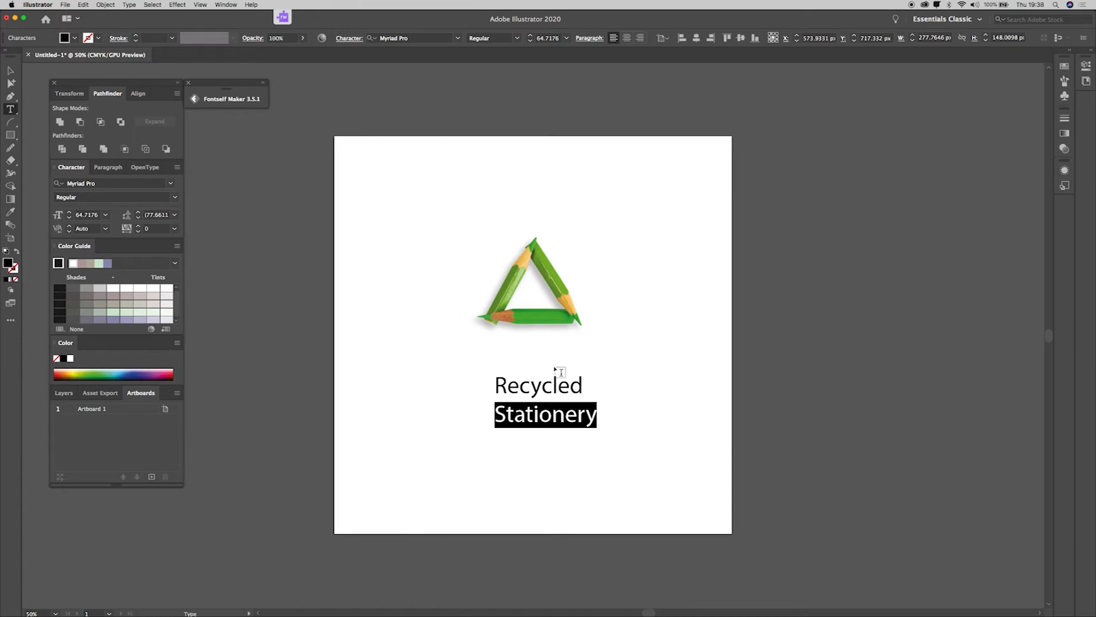
pyautogui.click(567, 38)
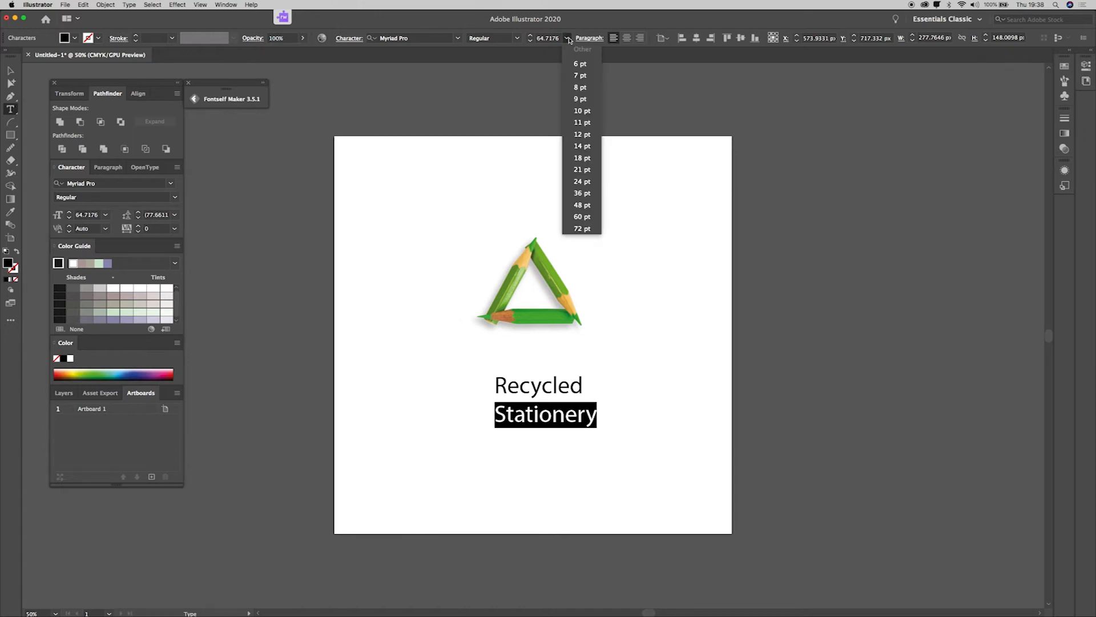
pyautogui.click(582, 181)
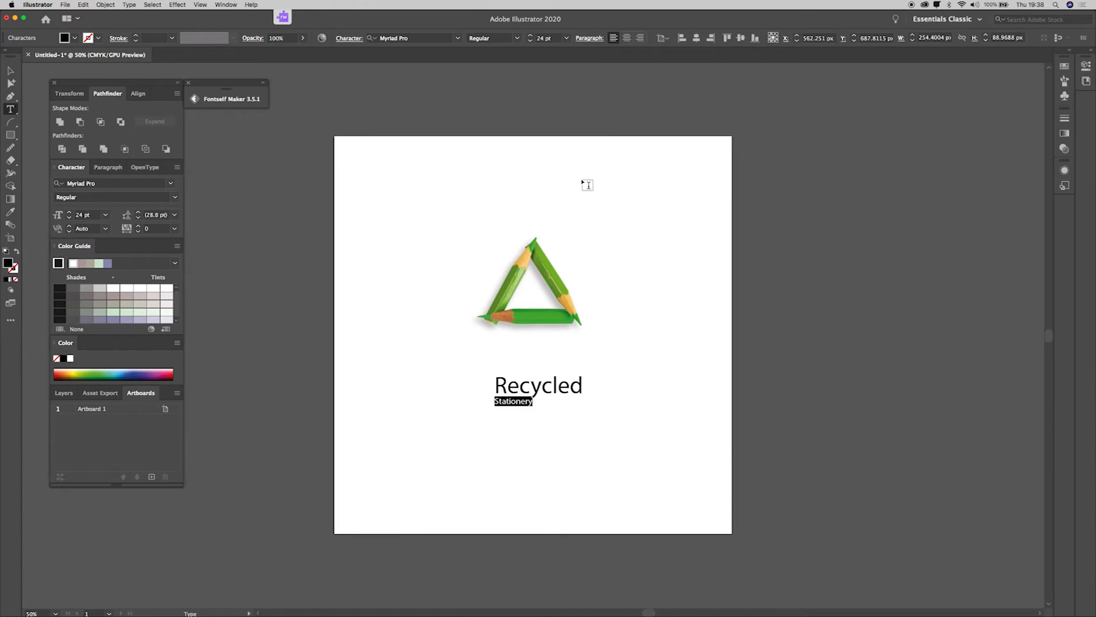
# Centre-align both lines of the "Recycled Stationery" text
pyautogui.click(628, 38)
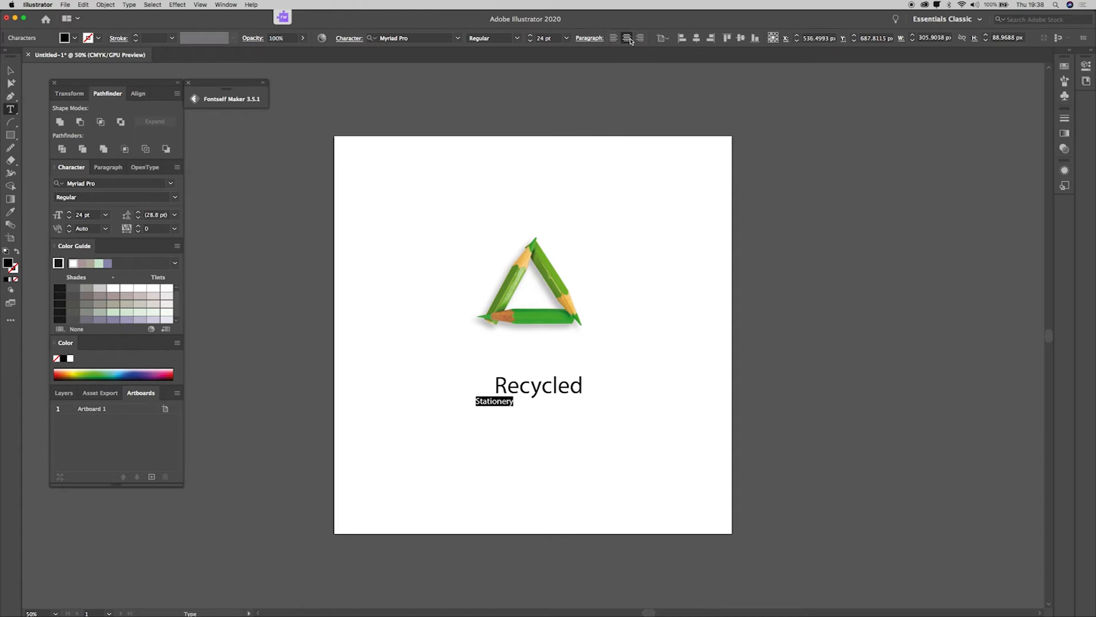
pyautogui.click(16, 68)
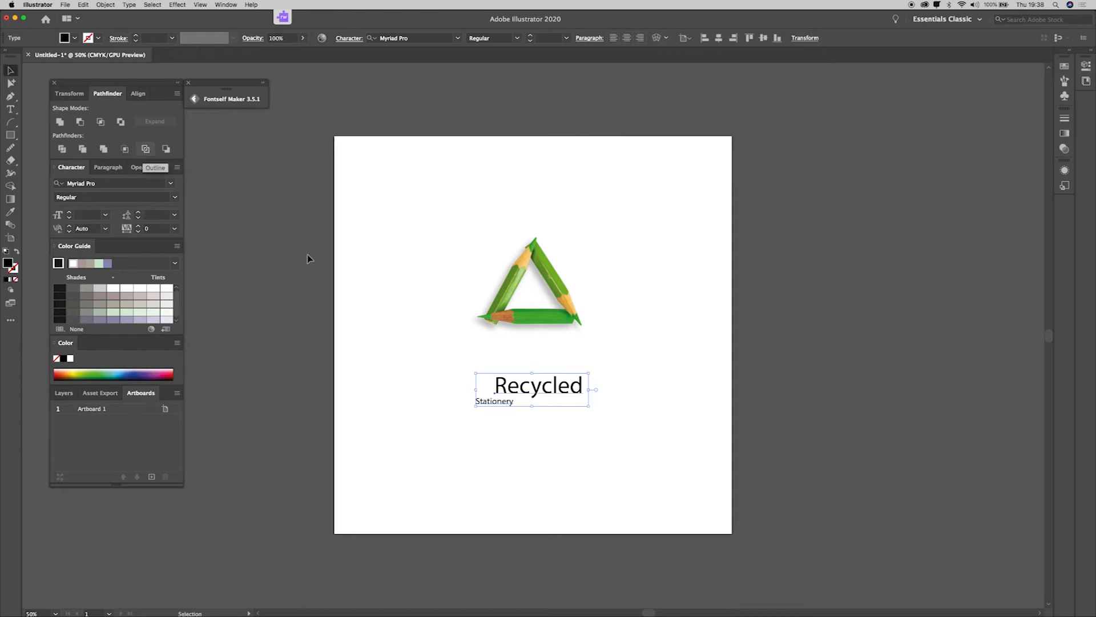
pyautogui.click(628, 38)
pyautogui.moveTo(583, 395); pyautogui.dragTo(446, 419)
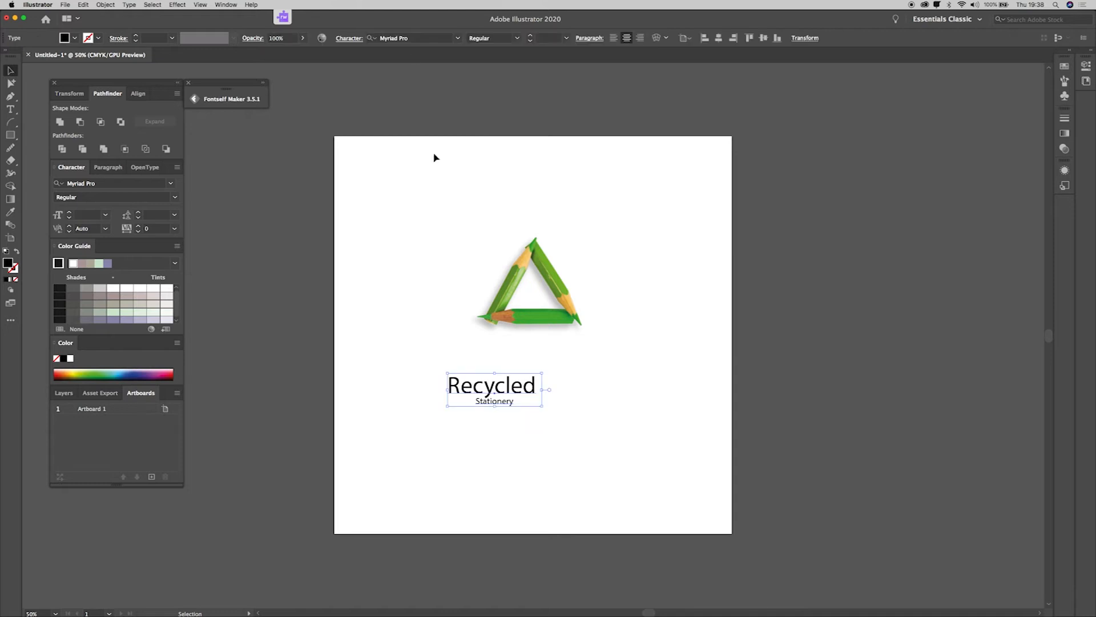
# Centre the text horizontally on the artboard, enlarge it slightly and move it up directly beneath the pencil triangle
pyautogui.click(719, 38)
pyautogui.moveTo(538, 411); pyautogui.dragTo(543, 359)
pyautogui.click(553, 425)
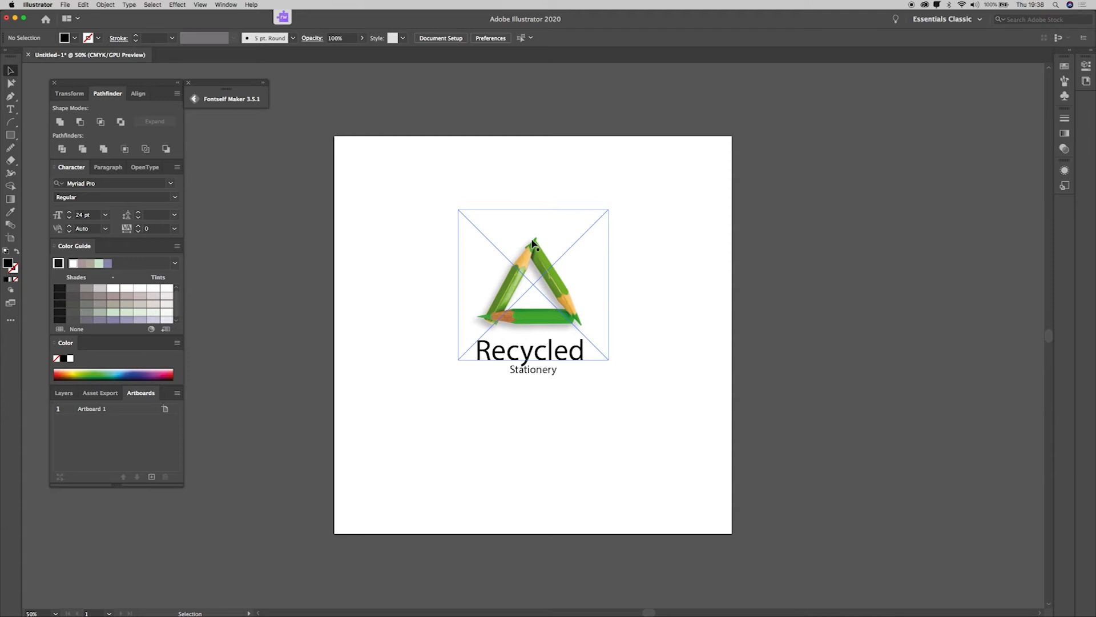
# Filter the font list to Serif typefaces and preview them on the "Recycled Stationery" text
pyautogui.click(525, 361)
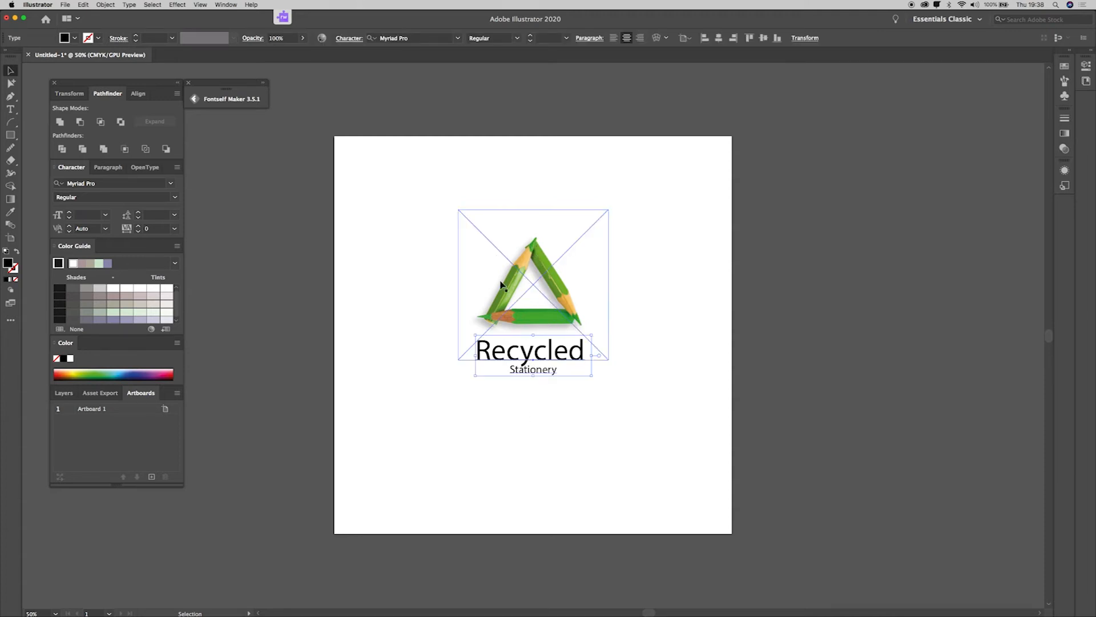
pyautogui.click(457, 37)
pyautogui.click(397, 73)
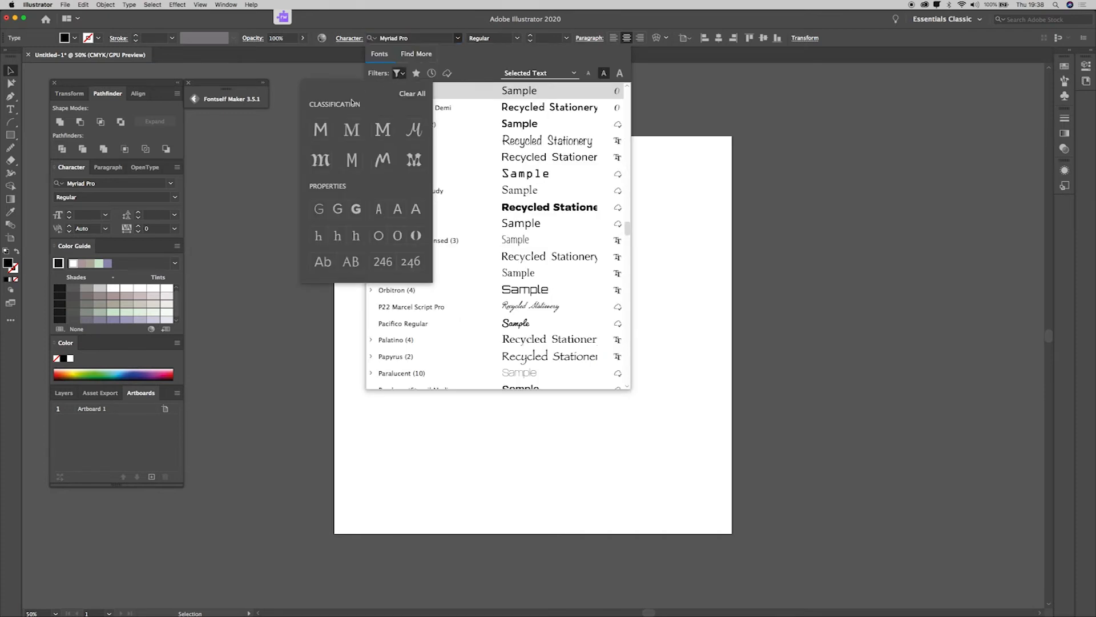
pyautogui.click(385, 132)
pyautogui.press('Down')
pyautogui.press('Down')
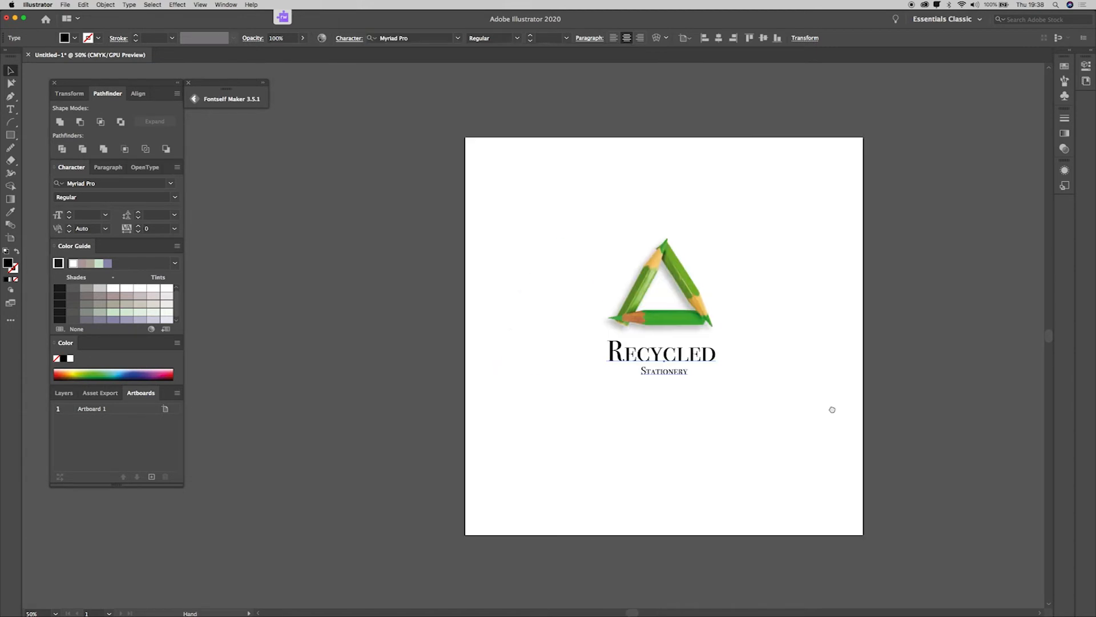
# Change the font of the "Recycled Stationery" text to Big Caslon Medium
pyautogui.hscroll(-5, 830, 409)
pyautogui.press('super+a')
pyautogui.keyDown('shift'); pyautogui.click(686, 298); pyautogui.keyUp('shift')
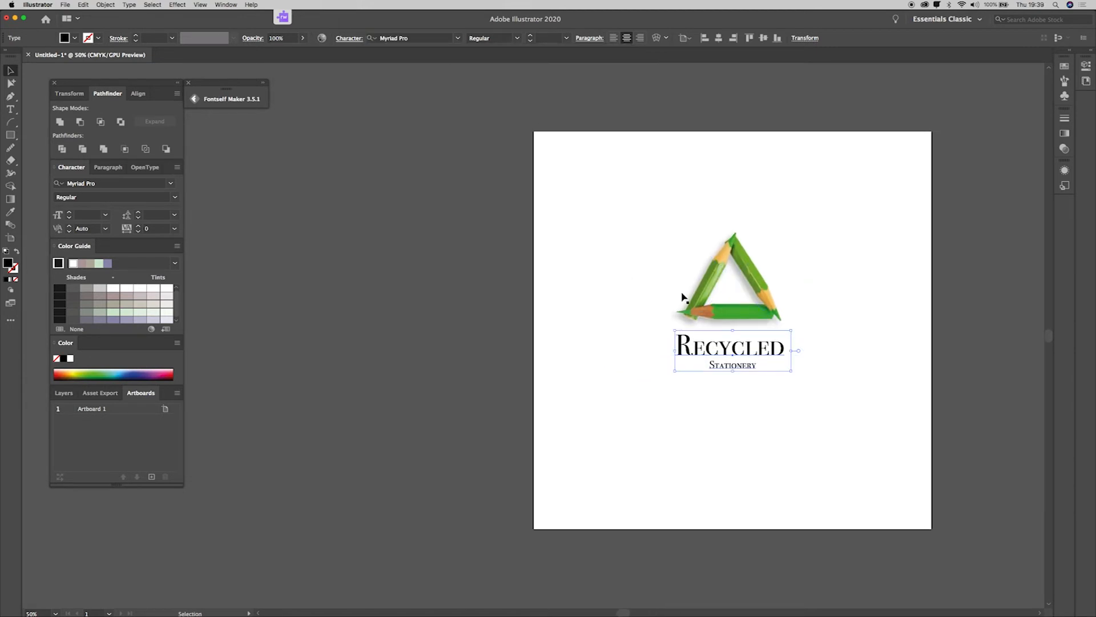
pyautogui.click(458, 37)
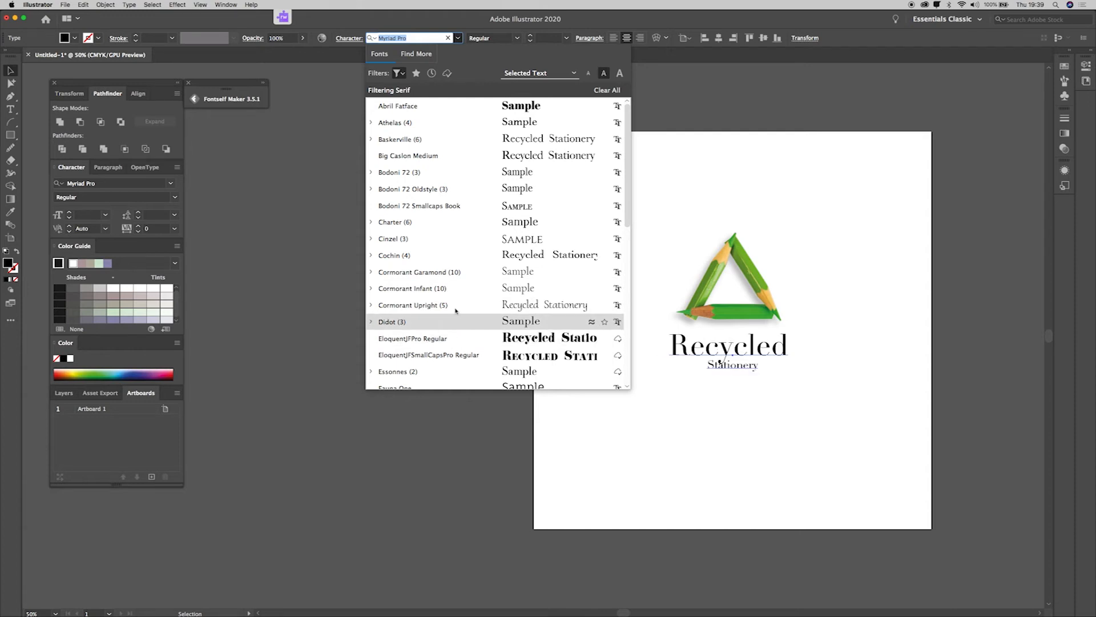
pyautogui.click(445, 158)
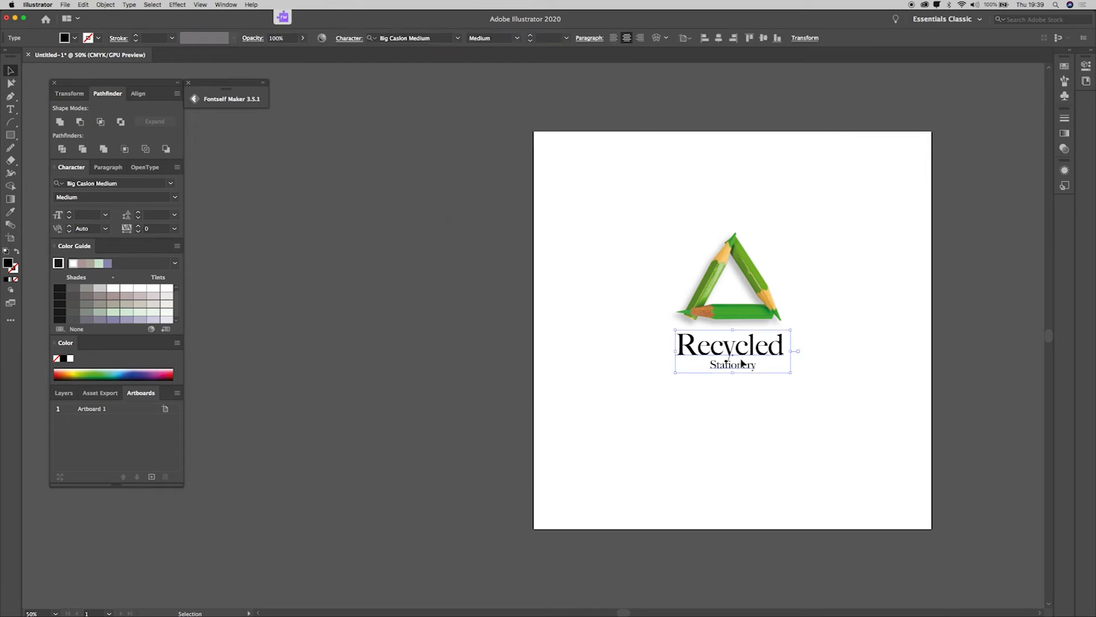
# Enlarge the text to about 415 px wide and scale the pencil image down to about 329 px square
pyautogui.moveTo(731, 374)
pyautogui.mouseDown()
pyautogui.moveTo(733, 384)
pyautogui.moveTo(735, 335)
pyautogui.mouseUp()
pyautogui.click(731, 311)
pyautogui.click(790, 431)
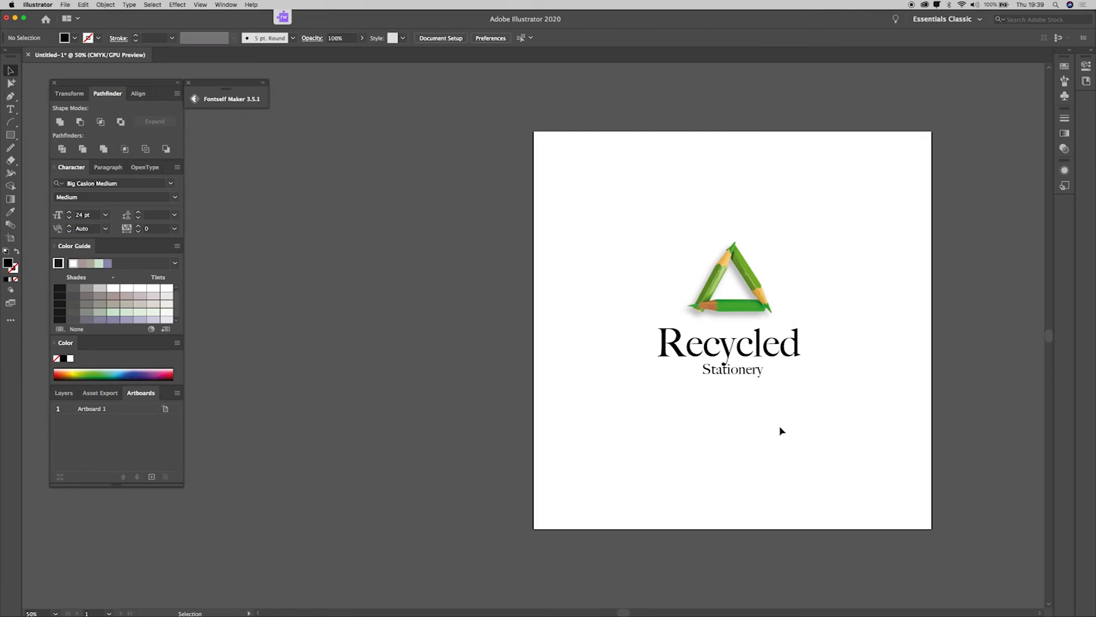
# Set the leading of the "Recycled Stationery" text to 60 pt
pyautogui.click(762, 368)
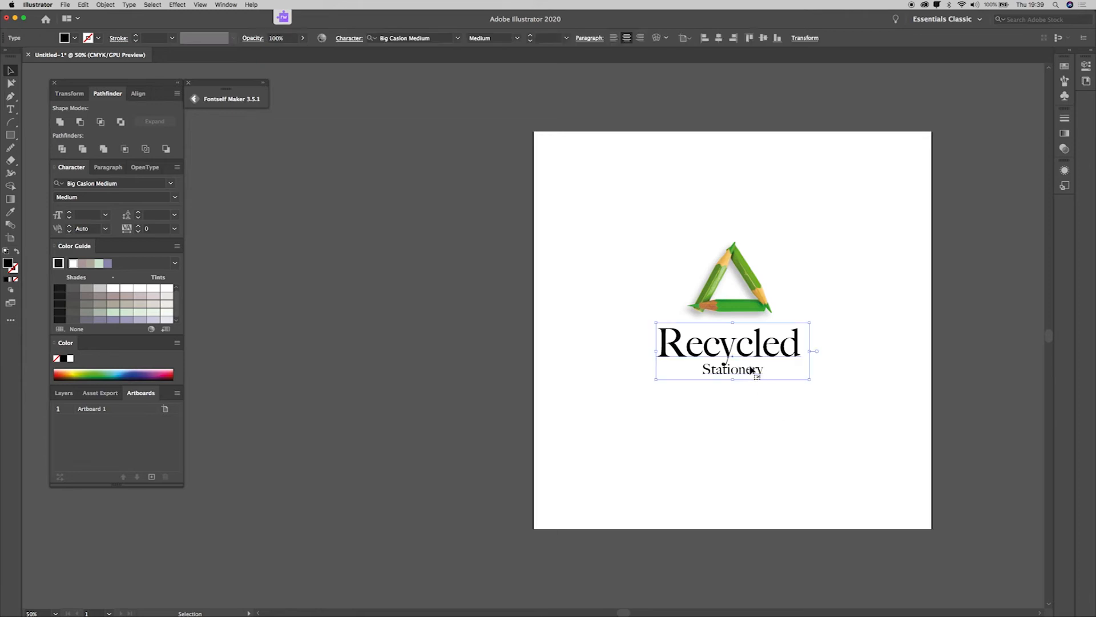
pyautogui.click(348, 39)
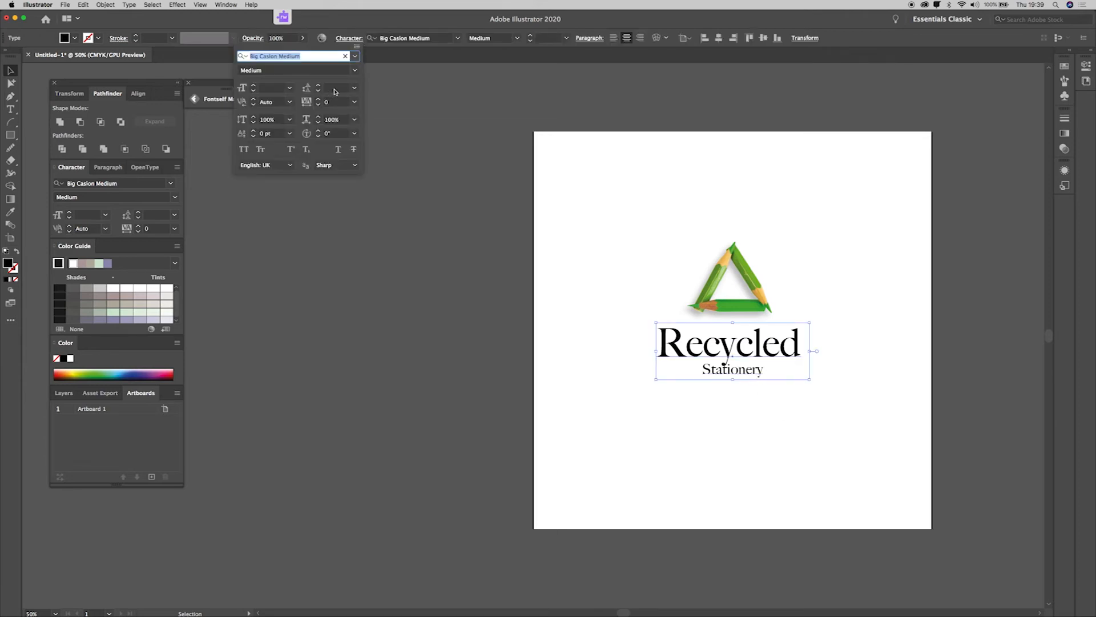
pyautogui.click(354, 88)
pyautogui.click(354, 88)
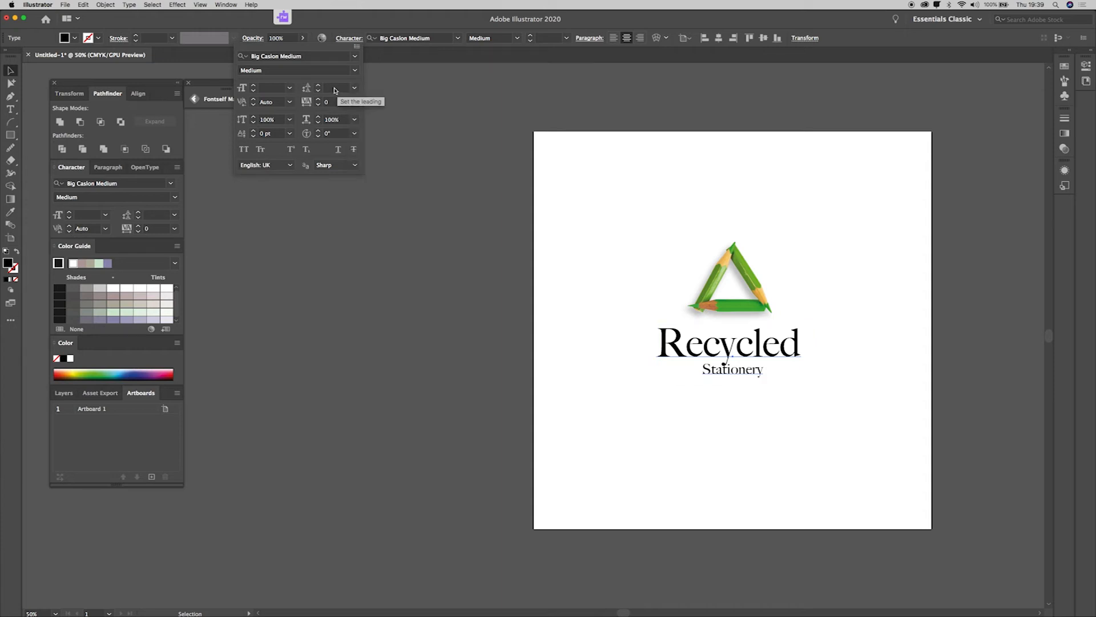
pyautogui.click(353, 88)
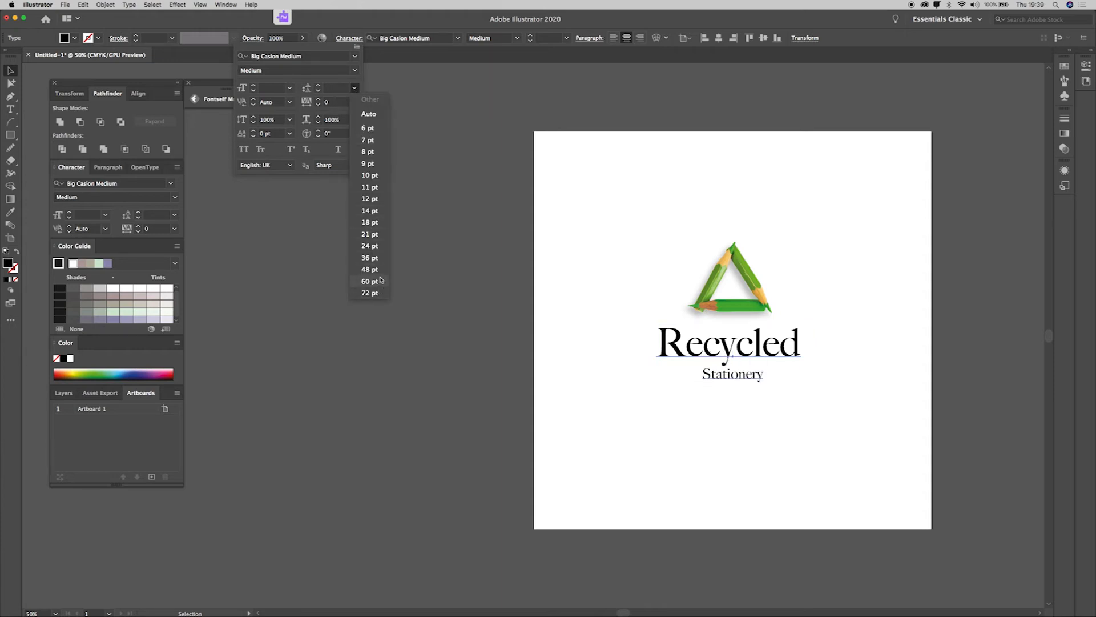
pyautogui.click(381, 280)
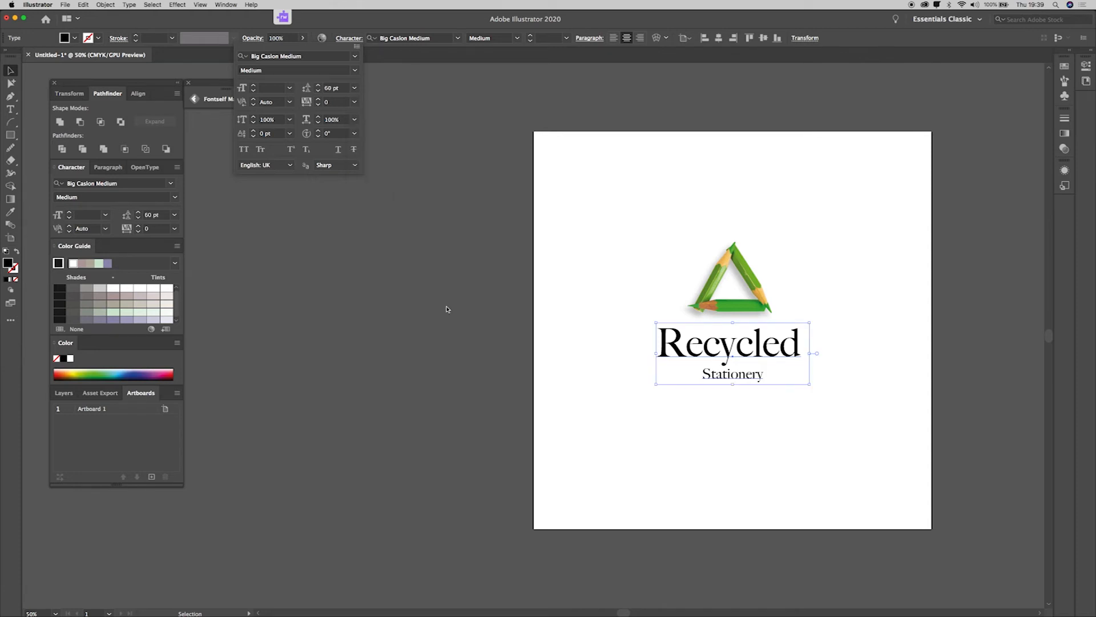
pyautogui.click(603, 401)
pyautogui.click(676, 428)
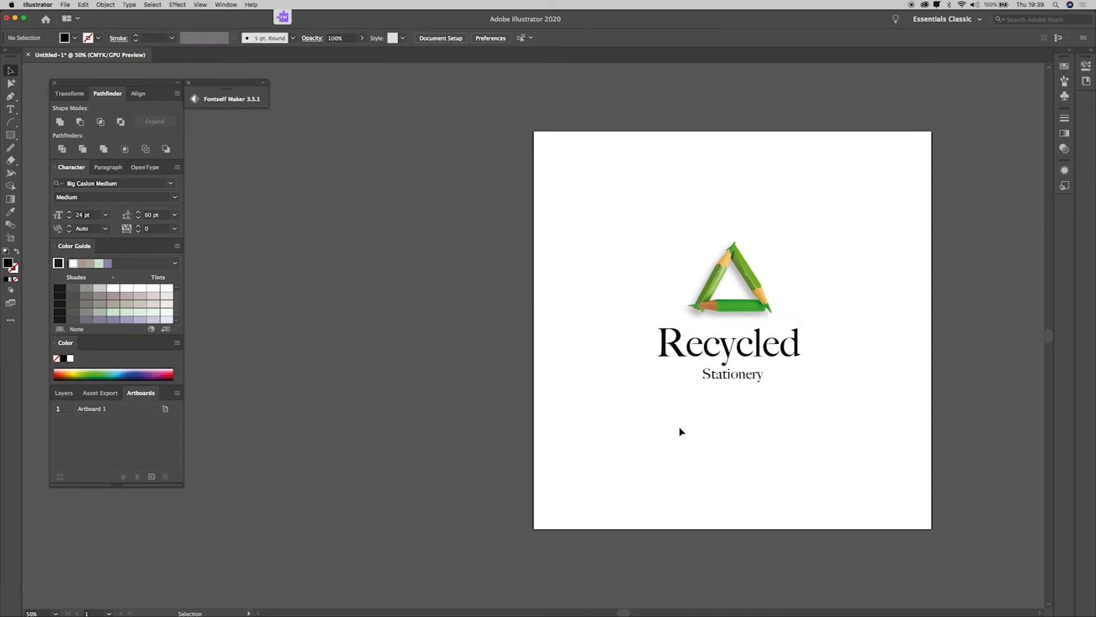
# Nudge the pencil triangle slightly down towards the text and align both objects on their horizontal centres
pyautogui.click(745, 309)
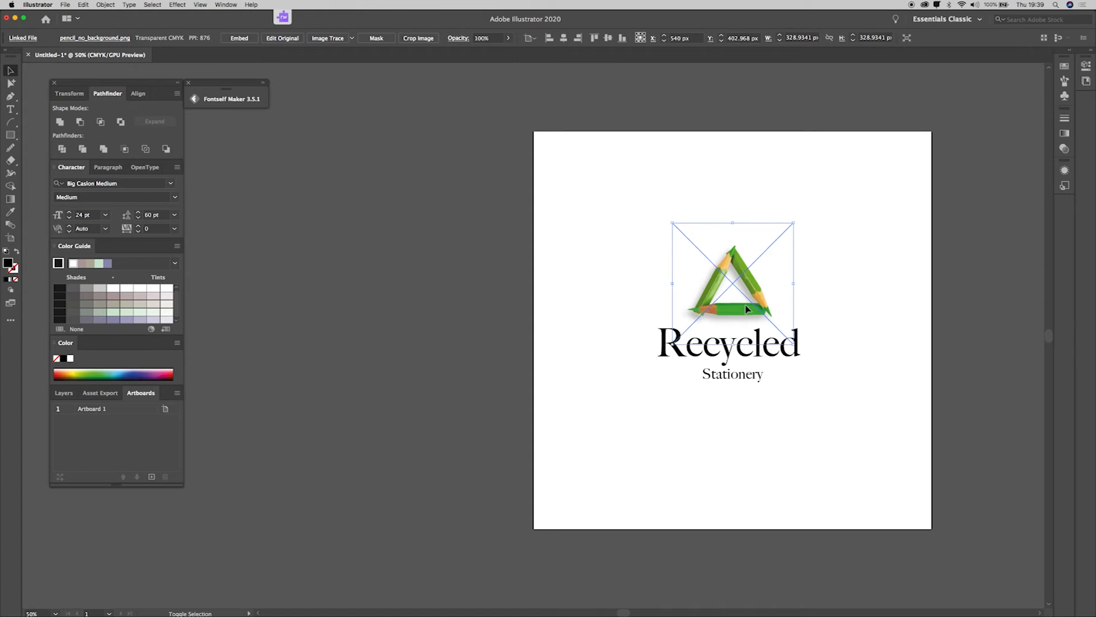
pyautogui.click(807, 433)
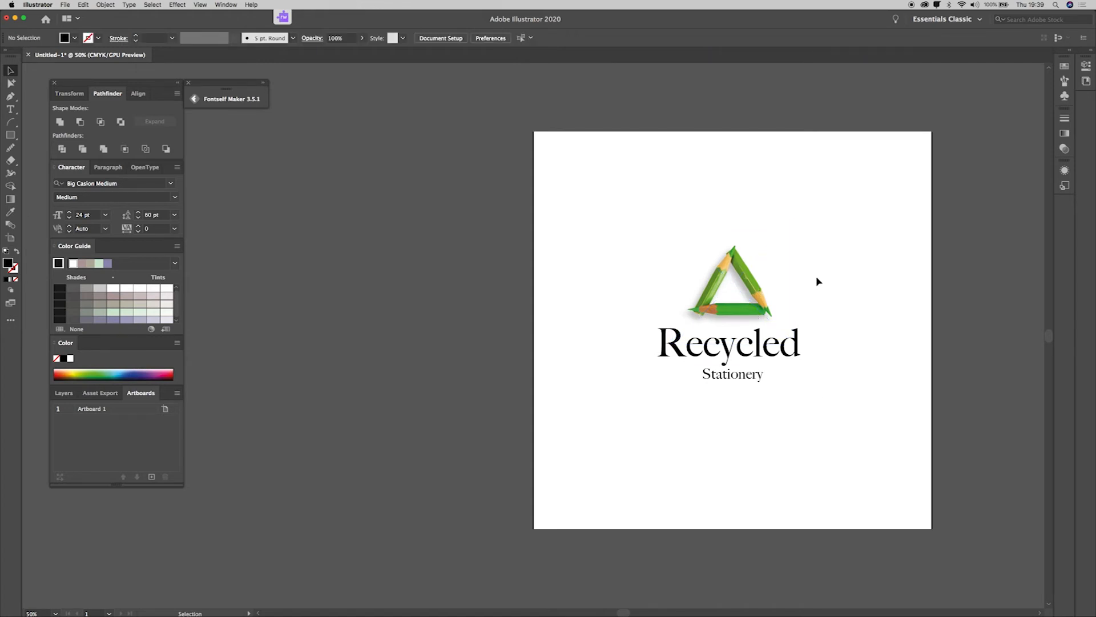
pyautogui.press('super+a')
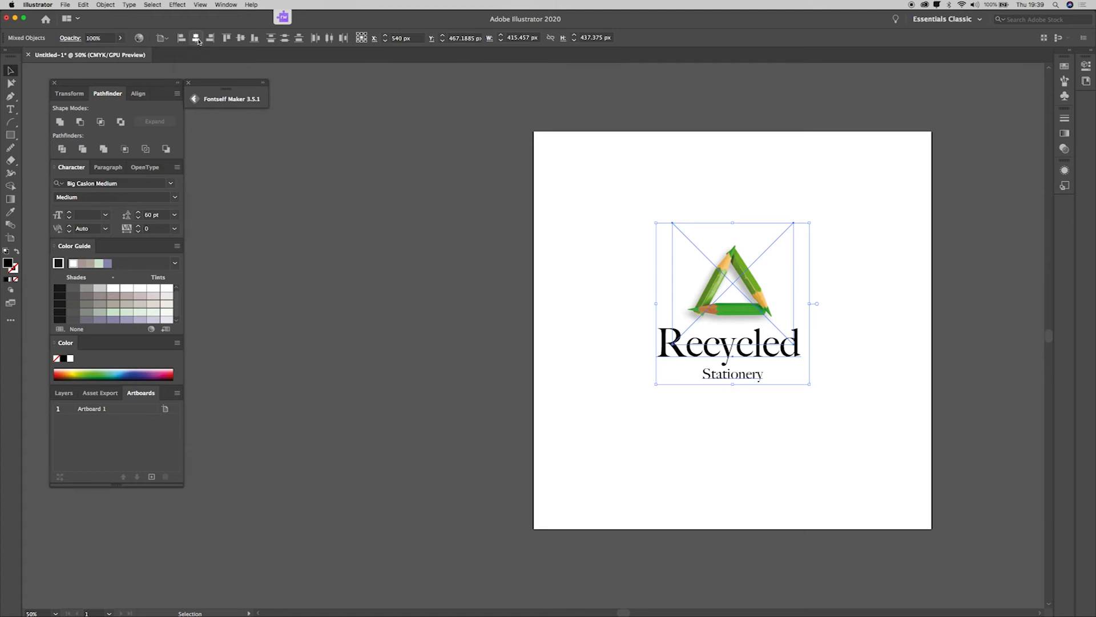
pyautogui.click(875, 443)
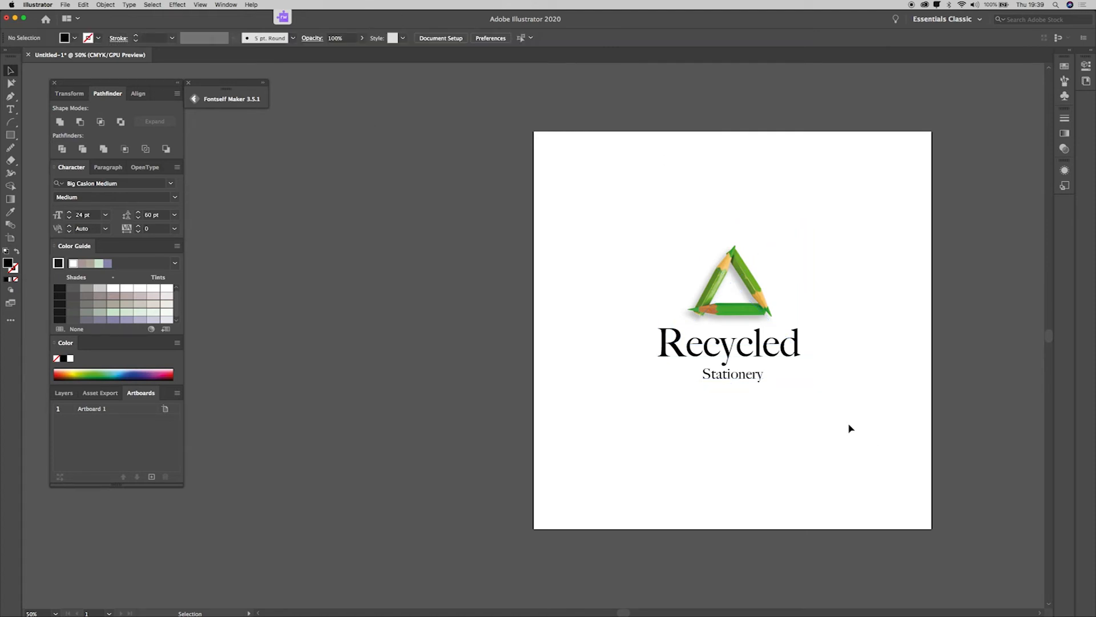
# Colour the text with a green sampled from the bottom pencil using the Eyedropper
pyautogui.click(762, 371)
pyautogui.press('i')
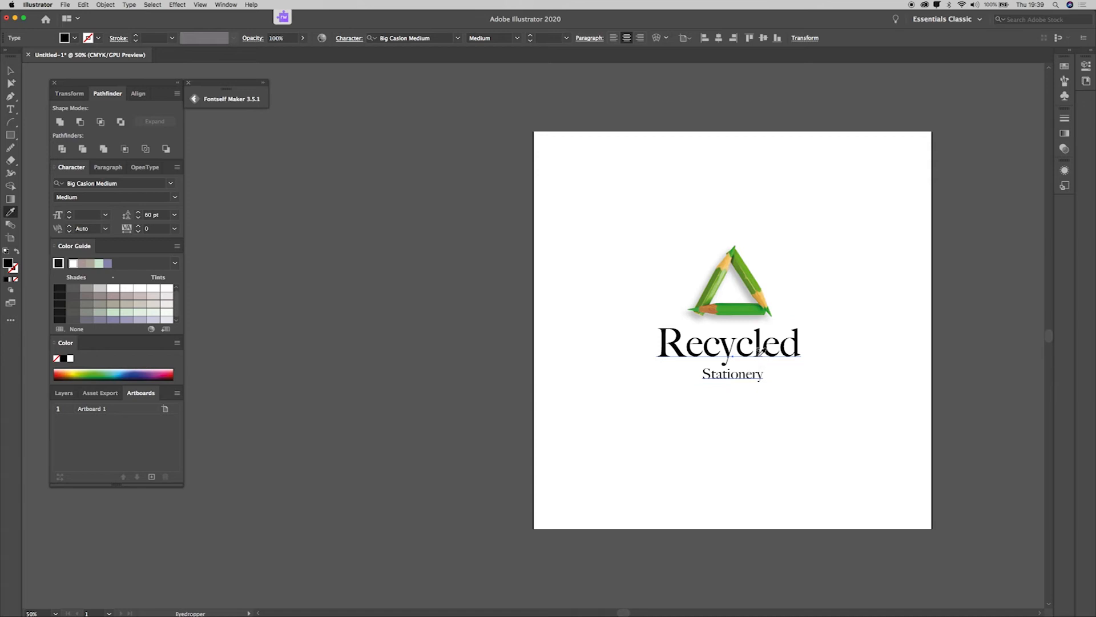
pyautogui.click(755, 305)
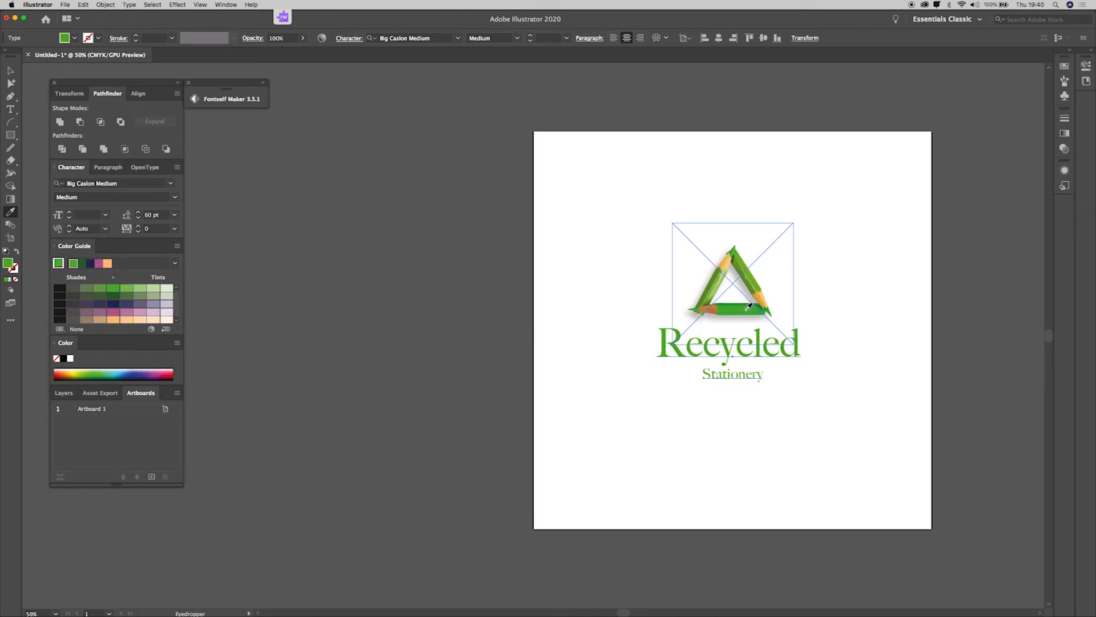
pyautogui.press('v')
pyautogui.click(810, 344)
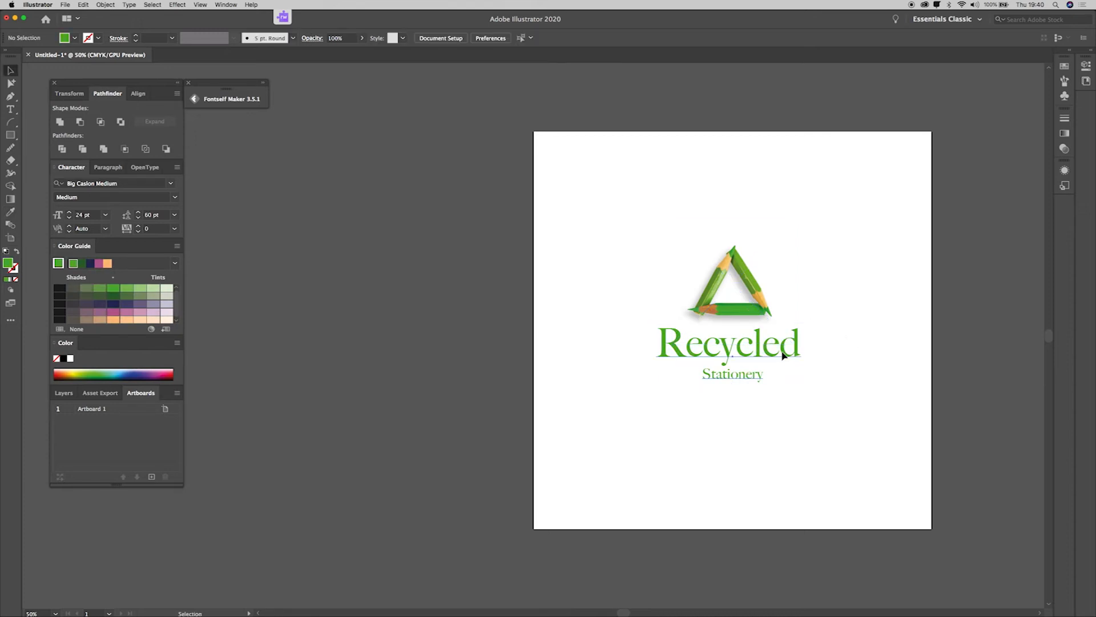
# Recolour the text dark grey using a shade from the Color Guide
pyautogui.click(783, 355)
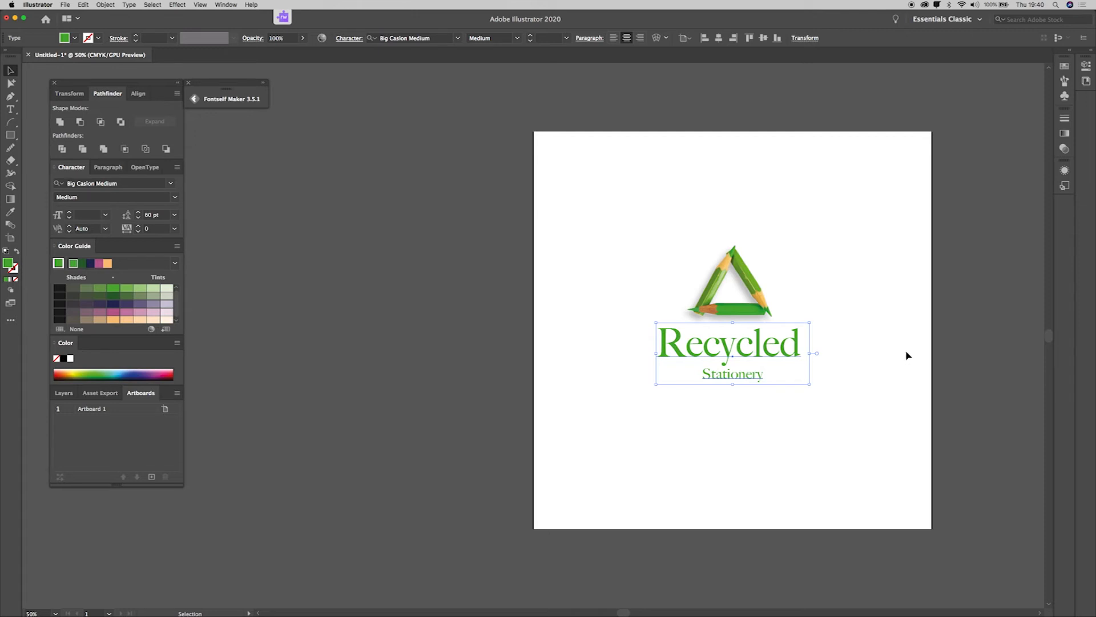
pyautogui.click(74, 296)
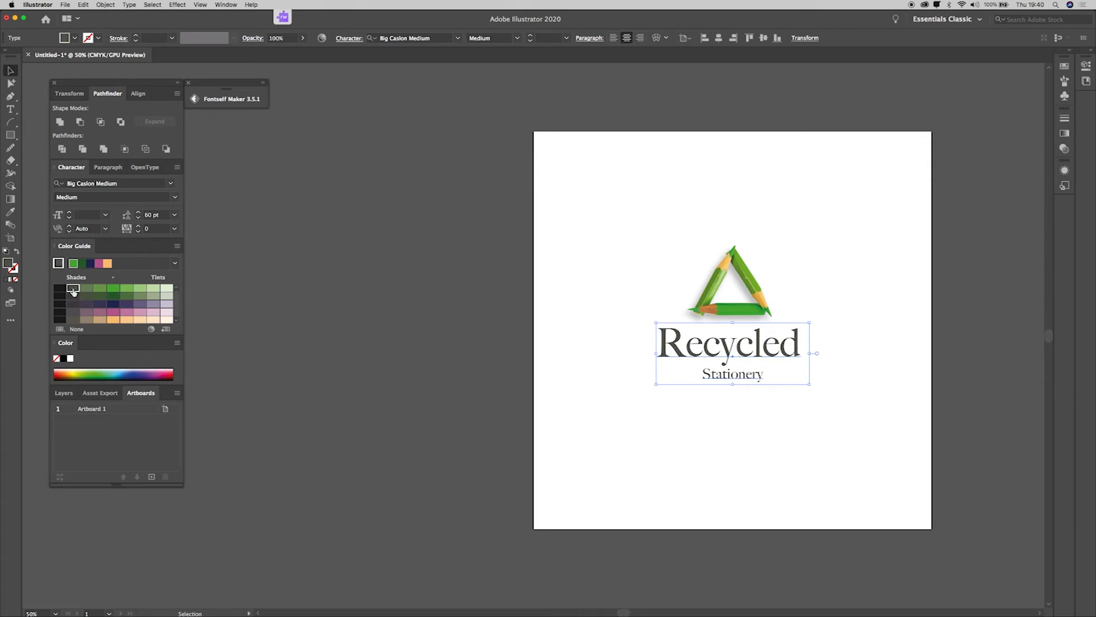
# Darken the "Recycled Stationery" text using the next darker grey shade in the Color Guide
pyautogui.click(642, 458)
pyautogui.press('super+z')
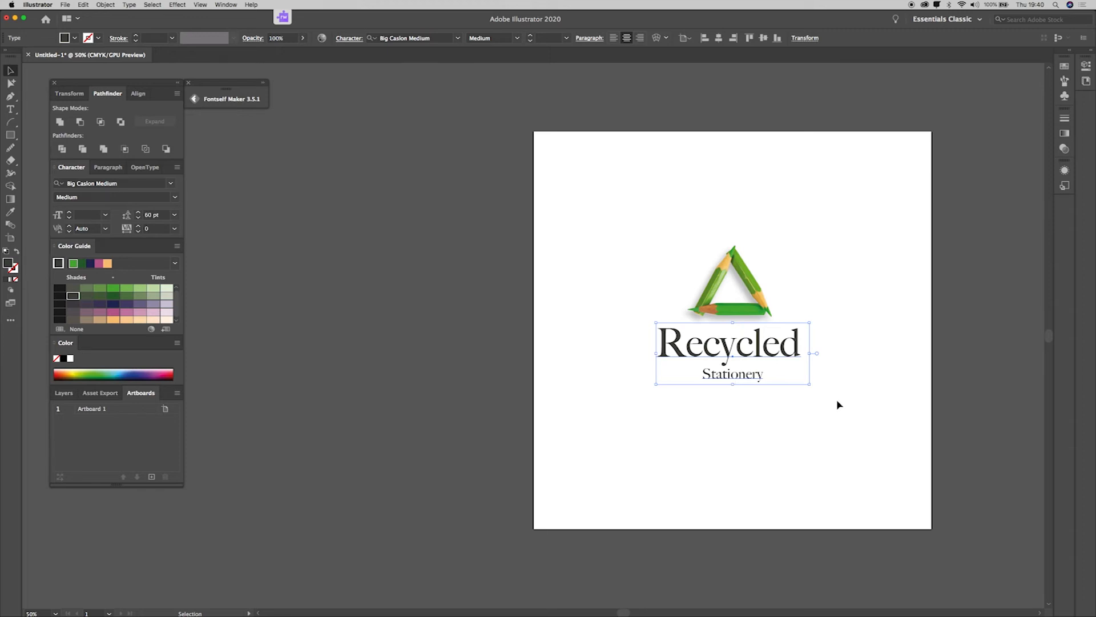
pyautogui.click(851, 348)
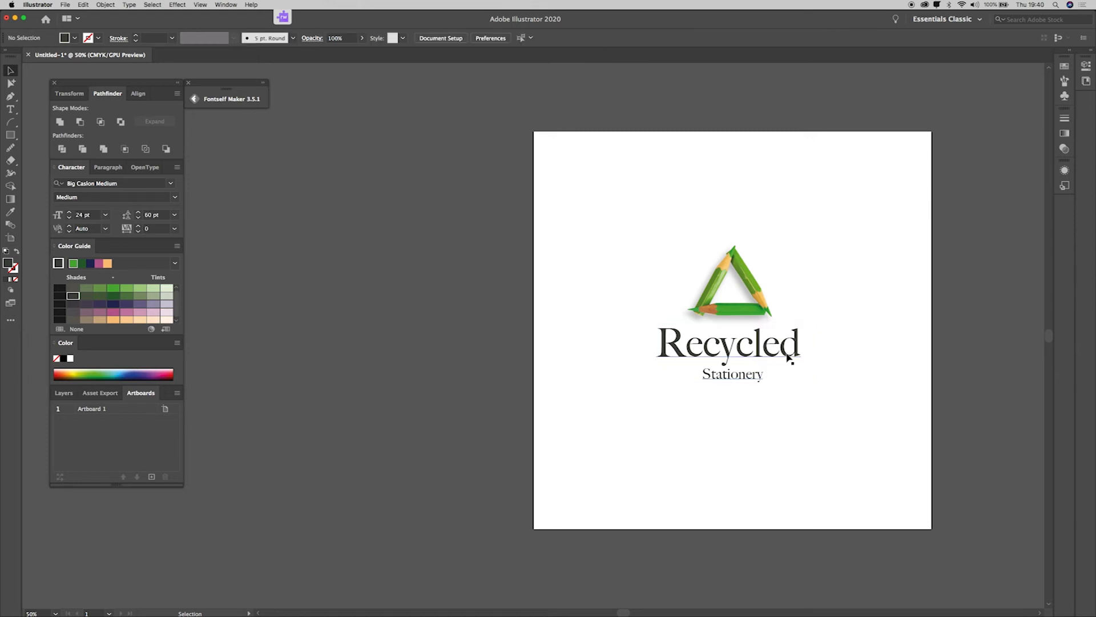
# Scale the "Recycled Stationery" text down slightly and proportionally, keeping it centred beneath the pencil triangle
pyautogui.click(762, 379)
pyautogui.moveTo(733, 386)
pyautogui.mouseDown()
pyautogui.moveTo(756, 423)
pyautogui.moveTo(746, 370)
pyautogui.mouseUp()
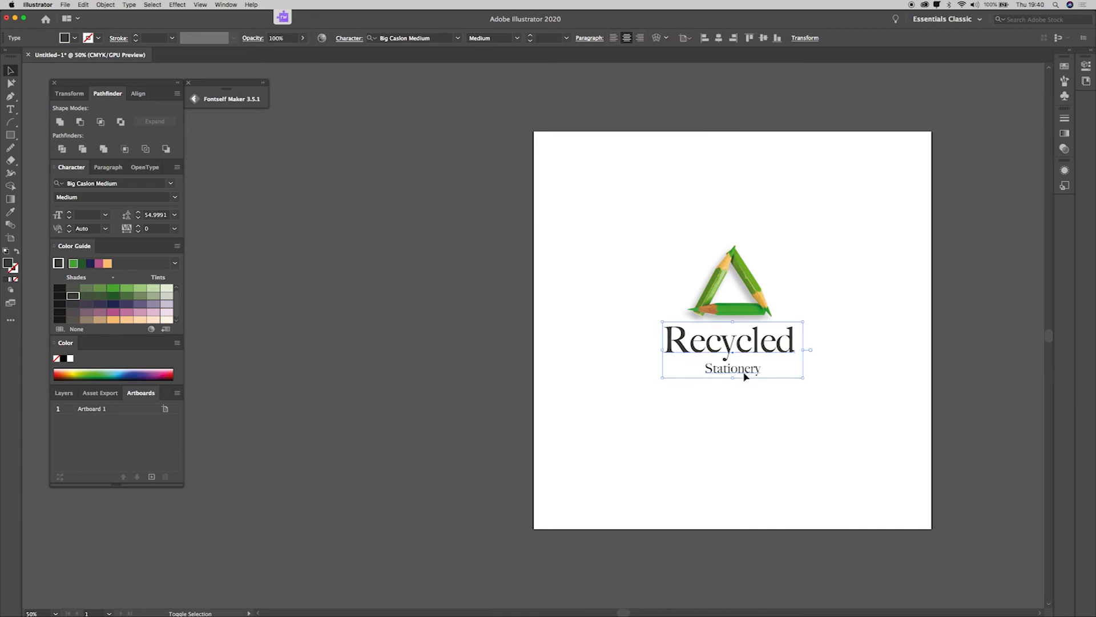
pyautogui.click(763, 420)
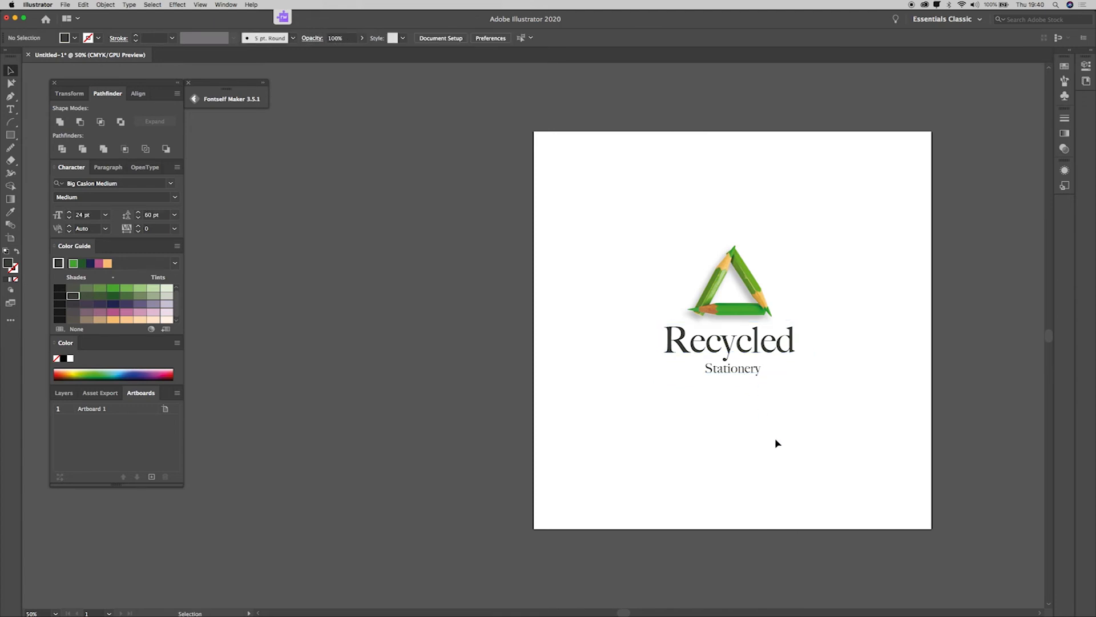
# Try shrinking the pencil triangle slightly about its centre, and undo the change
pyautogui.click(728, 291)
pyautogui.moveTo(736, 345); pyautogui.dragTo(734, 338)
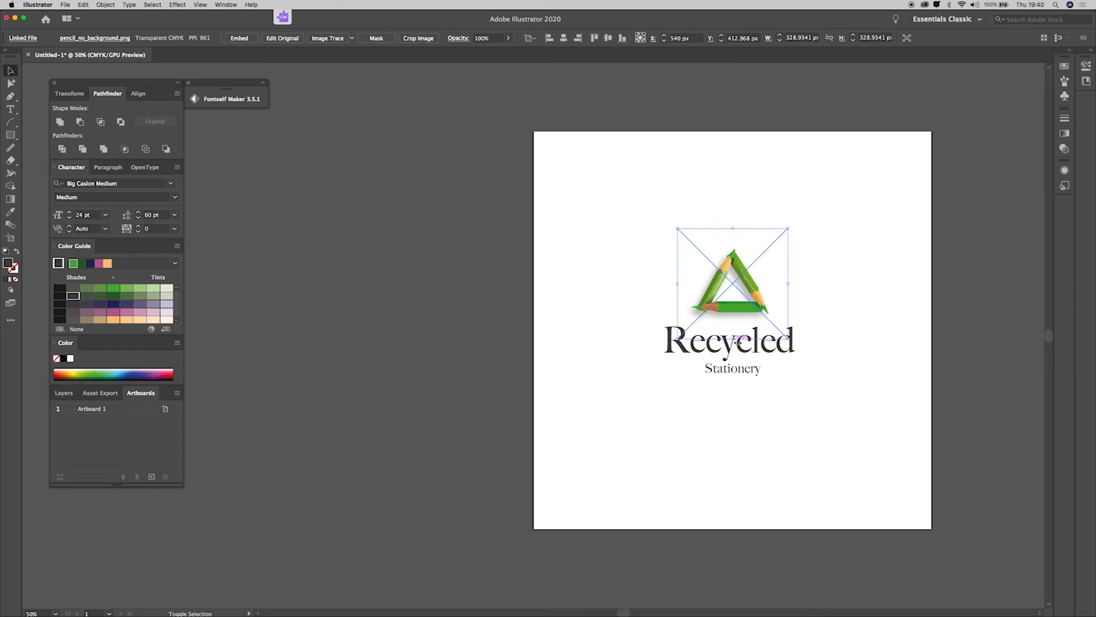
pyautogui.click(897, 391)
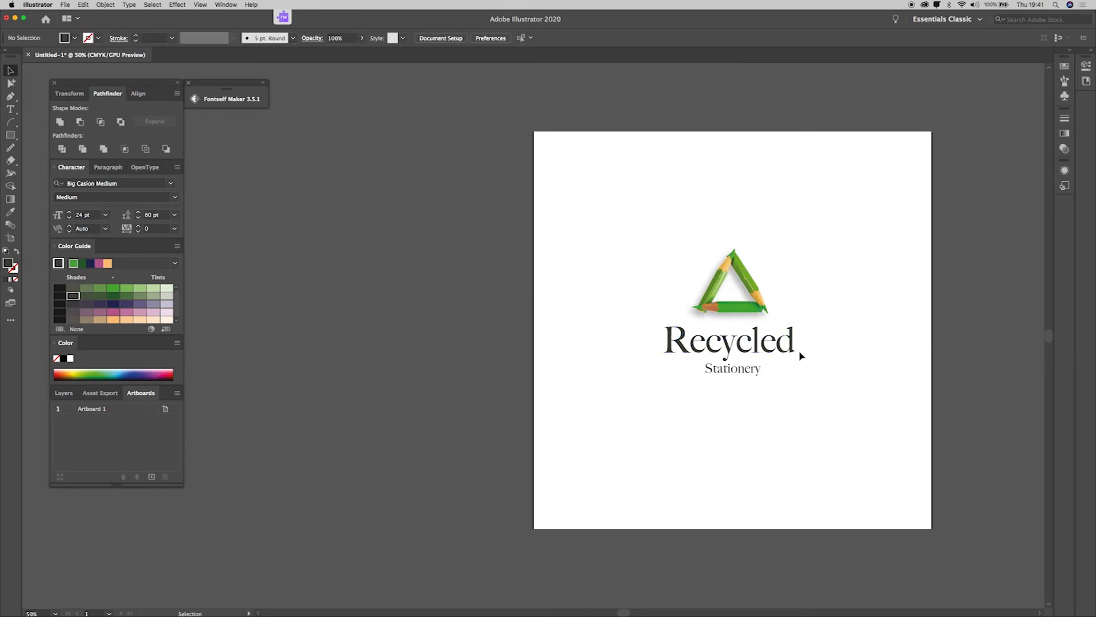
pyautogui.press('super+z')
pyautogui.press('super+z')
pyautogui.click(836, 411)
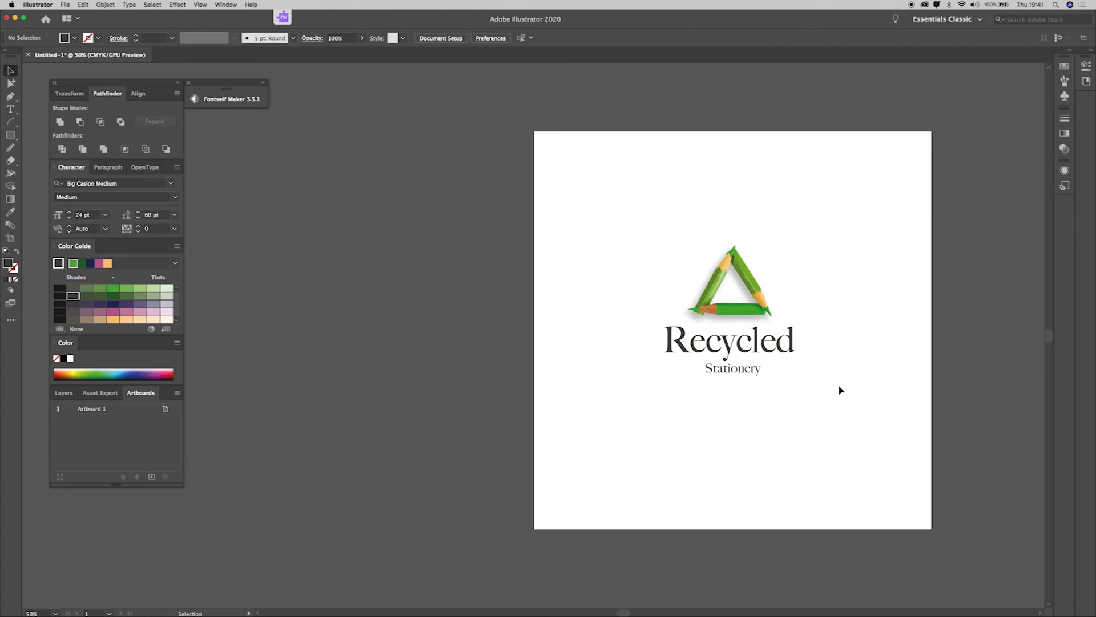
# Try colouring only the word "Stationery" with the medium green from the Color Guide, and undo it
pyautogui.doubleClick(732, 368)
pyautogui.doubleClick(733, 369)
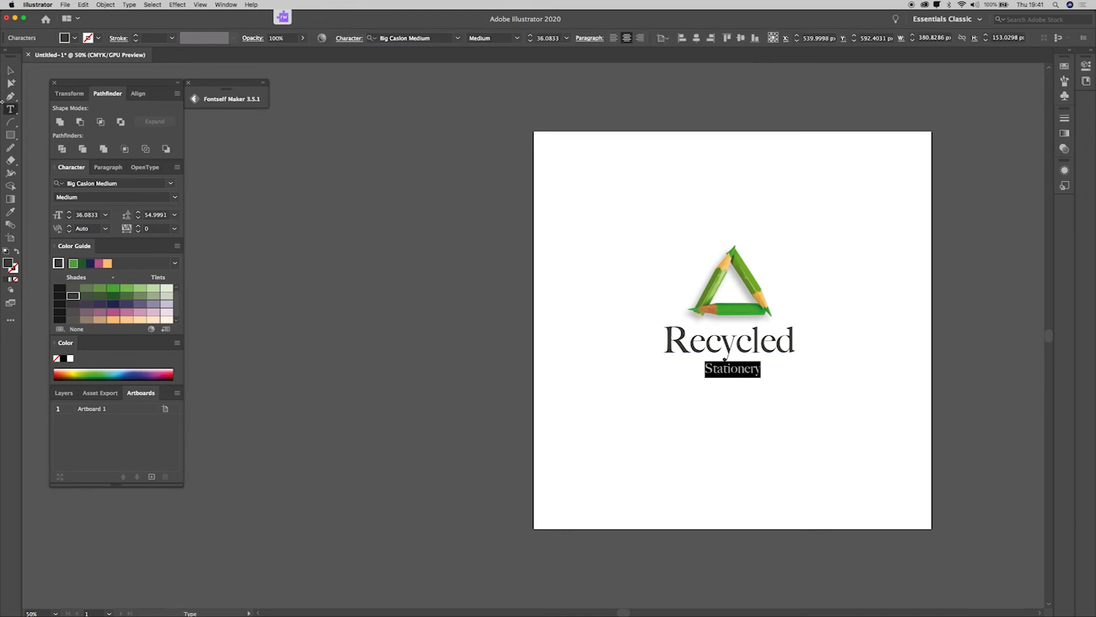
pyautogui.click(113, 290)
pyautogui.press('Escape')
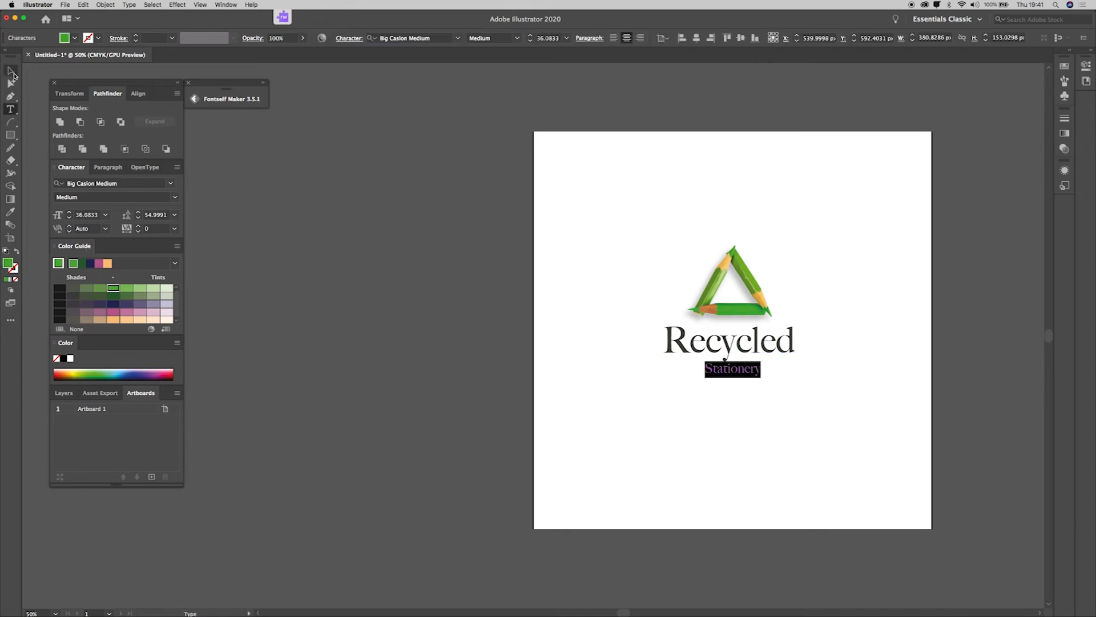
pyautogui.click(306, 204)
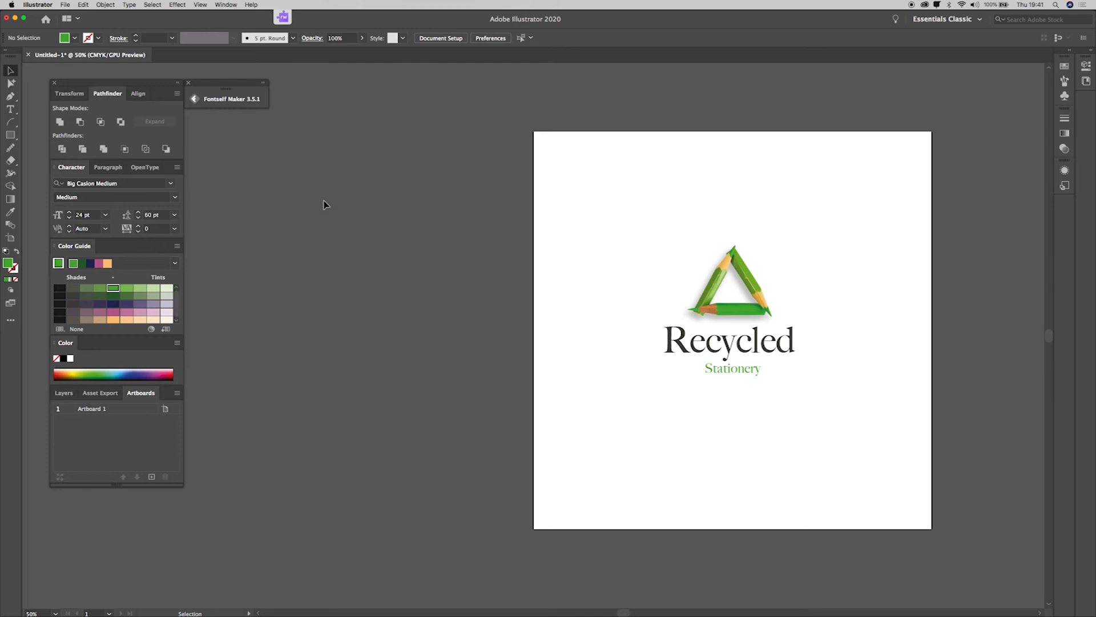
pyautogui.hotkey('ctrl', 'z')
pyautogui.hotkey('ctrl', 'z')
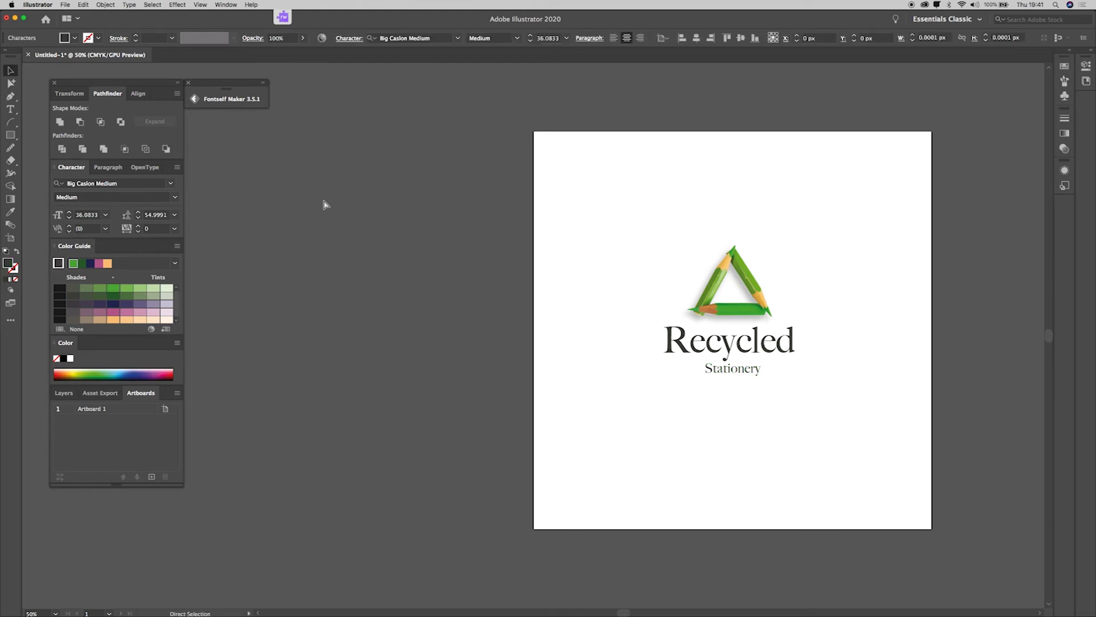
# Move the complete logo to the upper part of the artboard and place a duplicate directly below it
pyautogui.click(821, 240)
pyautogui.moveTo(871, 224); pyautogui.dragTo(702, 395)
pyautogui.moveTo(745, 349); pyautogui.dragTo(755, 455)
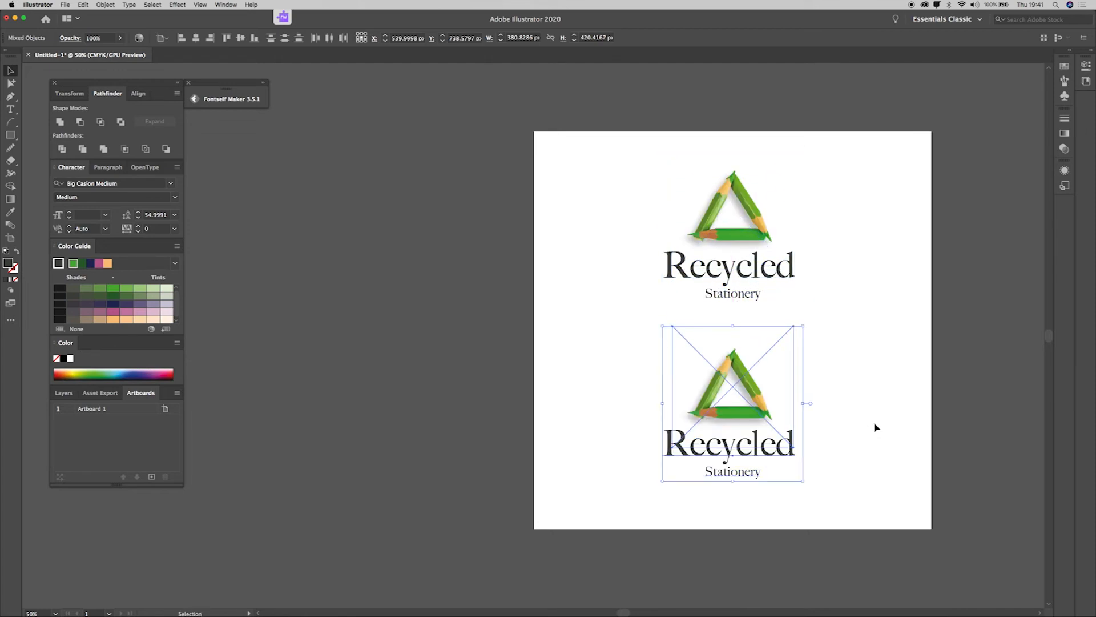
pyautogui.click(875, 427)
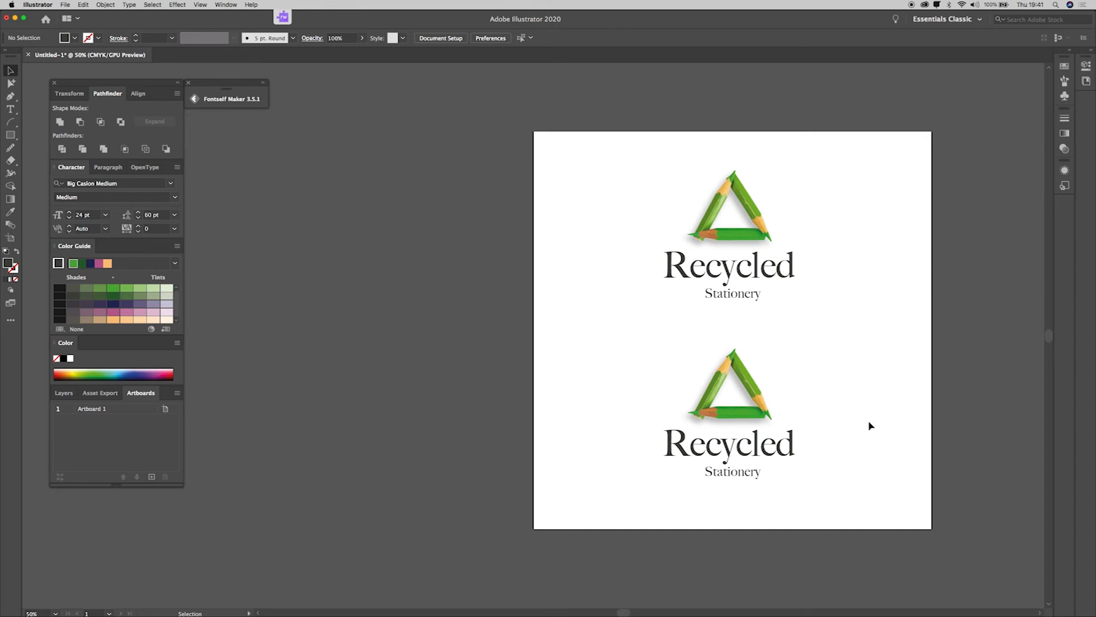
# Filter the fonts to the Handwritten classification and set the lower logo's text in Reenie Beanie
pyautogui.click(762, 451)
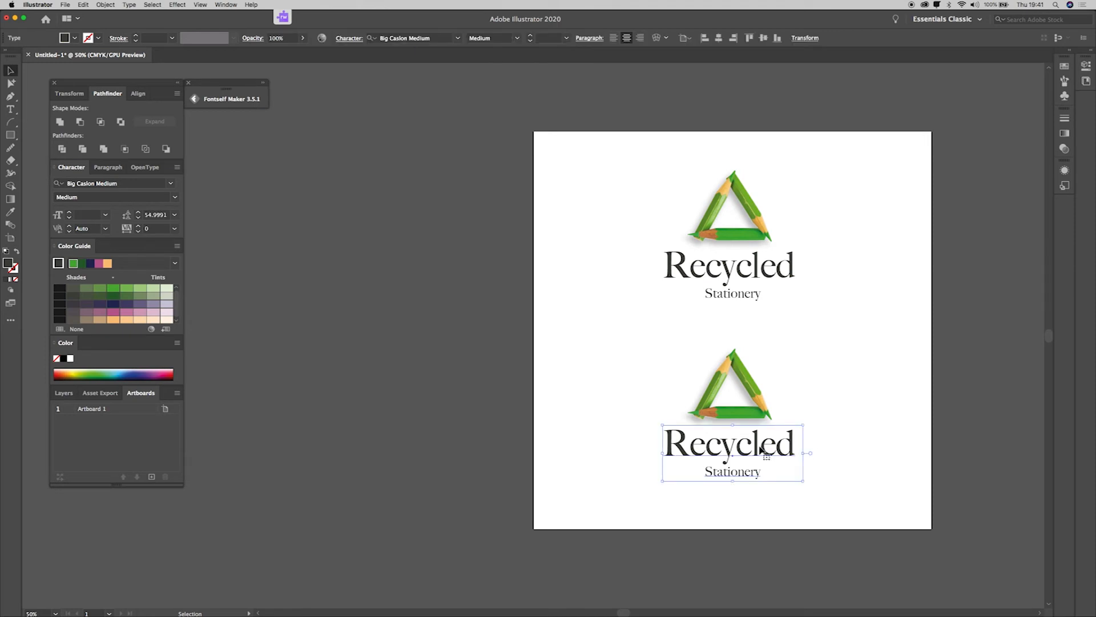
pyautogui.click(457, 37)
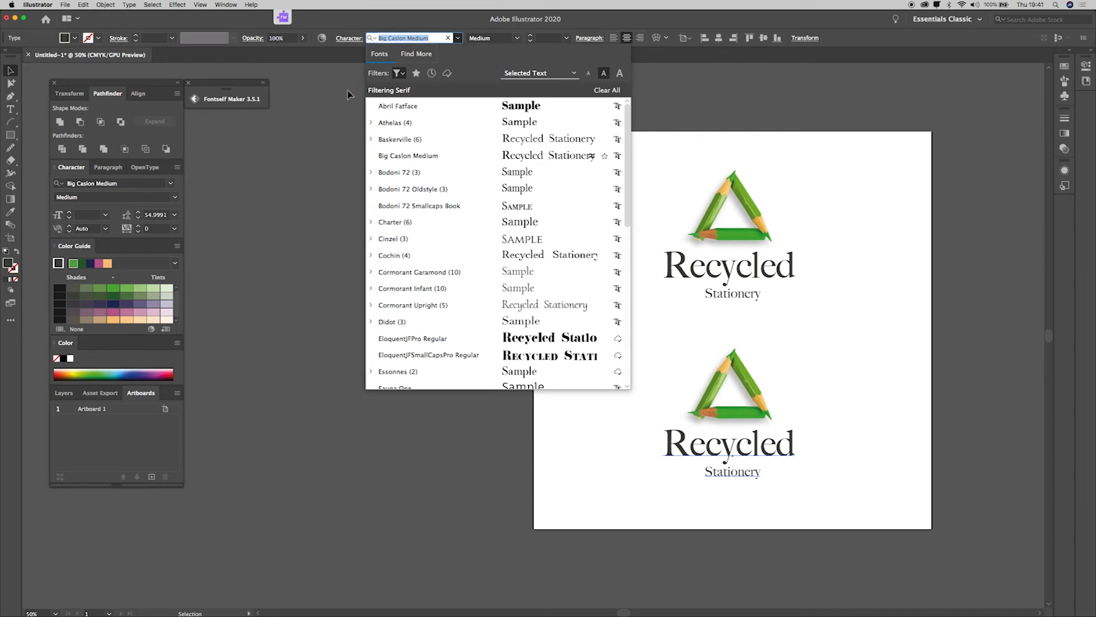
pyautogui.click(406, 73)
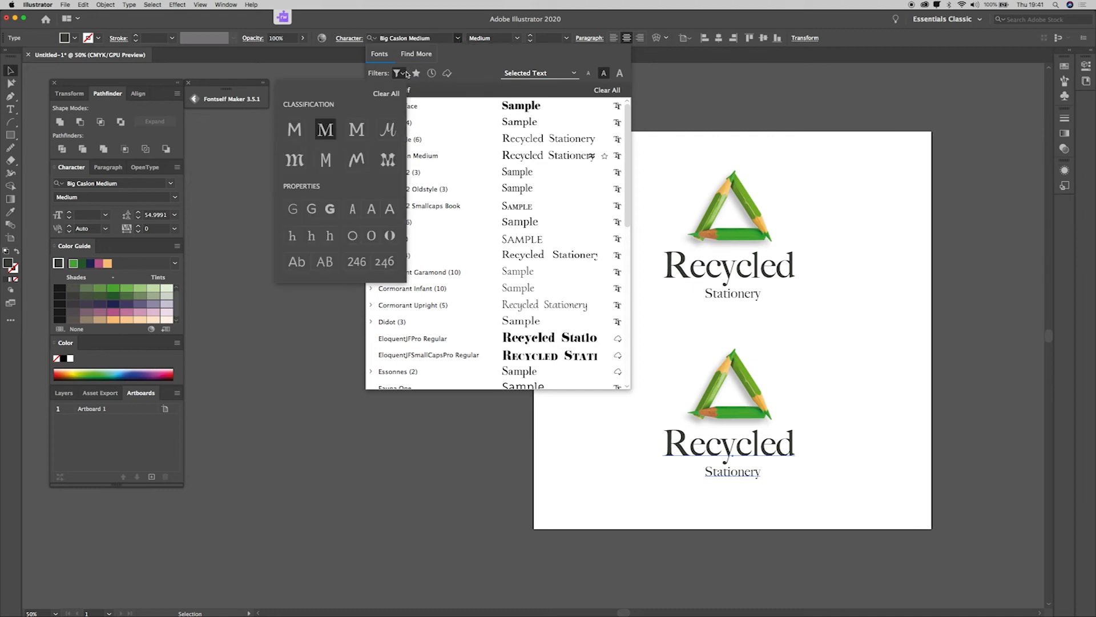
pyautogui.click(334, 130)
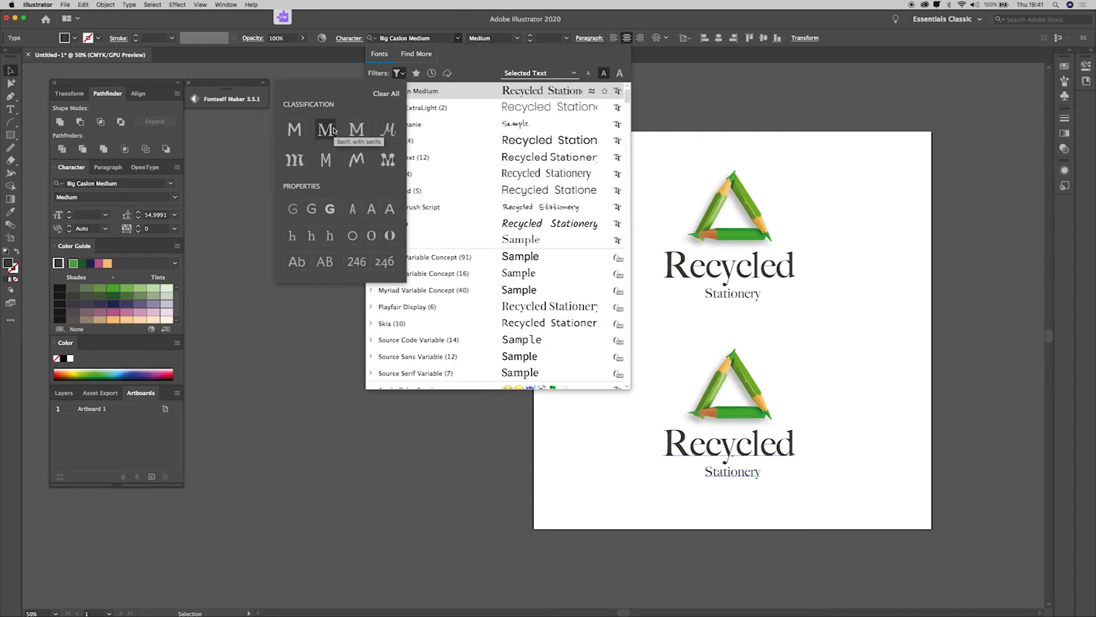
pyautogui.click(361, 162)
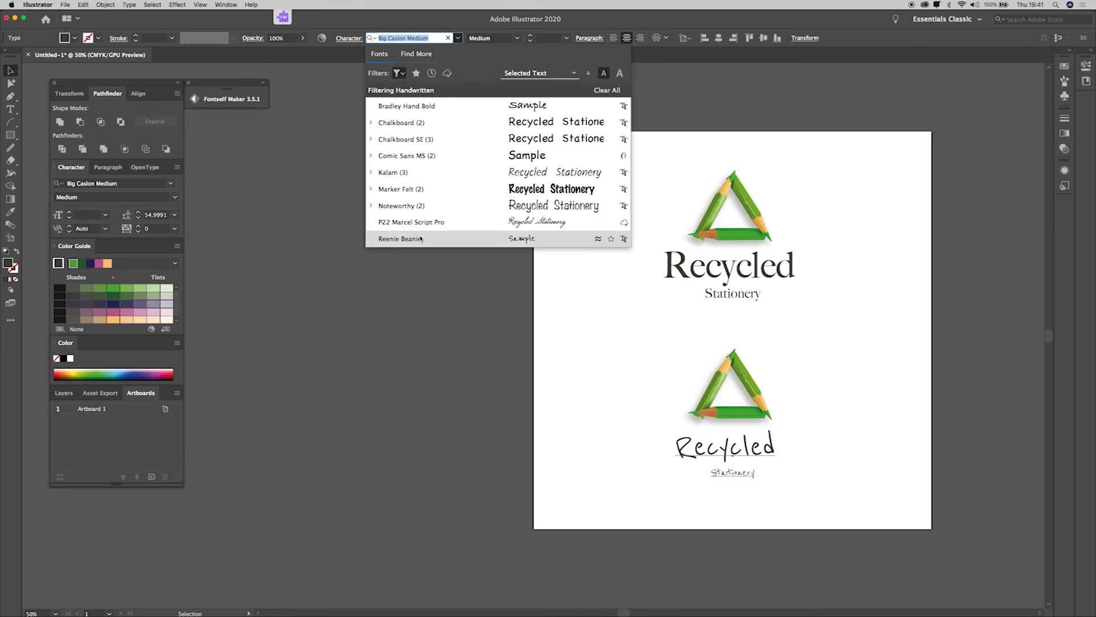
pyautogui.click(400, 239)
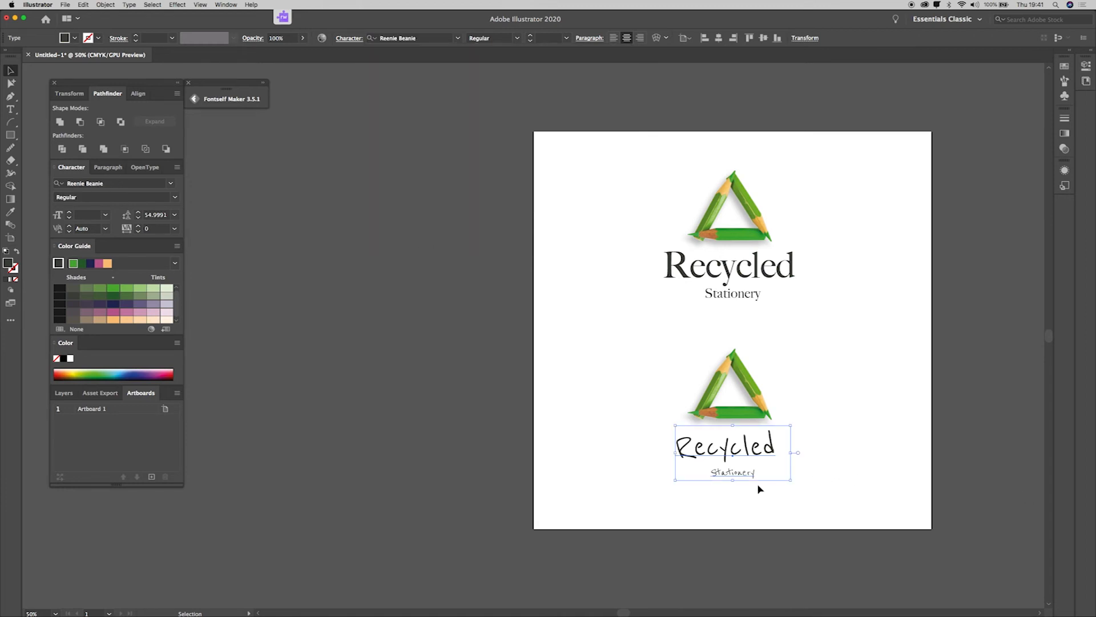
# Scale the handwritten text up proportionally and centre the word "Recycled" beneath the lower pencil triangle
pyautogui.moveTo(734, 483); pyautogui.dragTo(734, 491)
pyautogui.click(847, 415)
pyautogui.moveTo(789, 452); pyautogui.dragTo(795, 453)
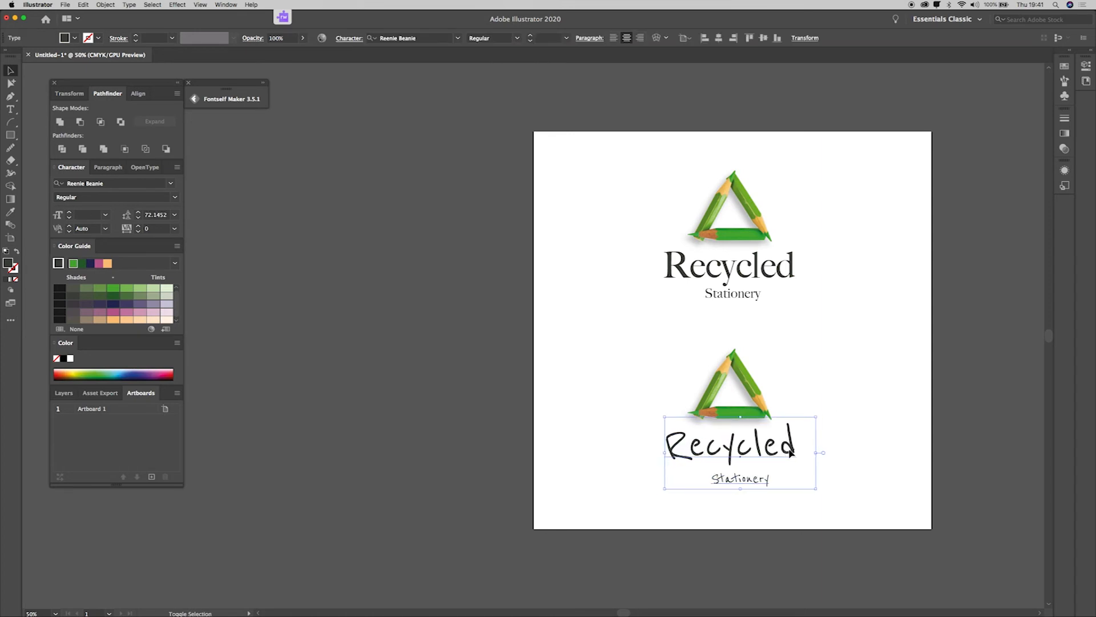
pyautogui.click(798, 506)
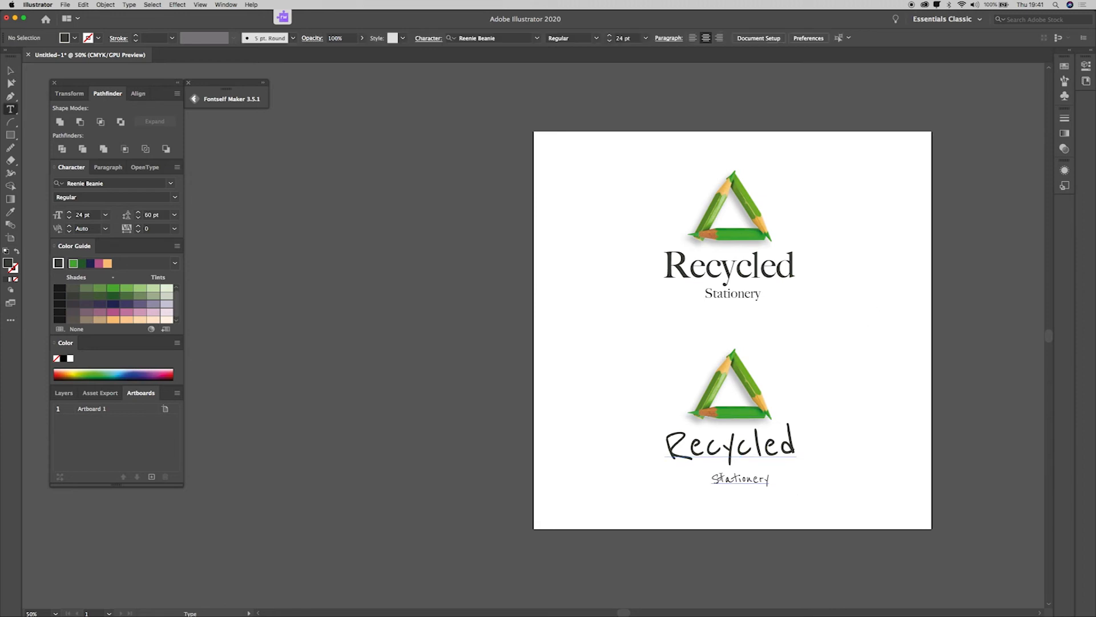
# Shift the handwritten word "Stationery" to the left by setting the kerning before its first letter to -295
pyautogui.doubleClick(713, 477)
pyautogui.hotkey('alt', 'Left')
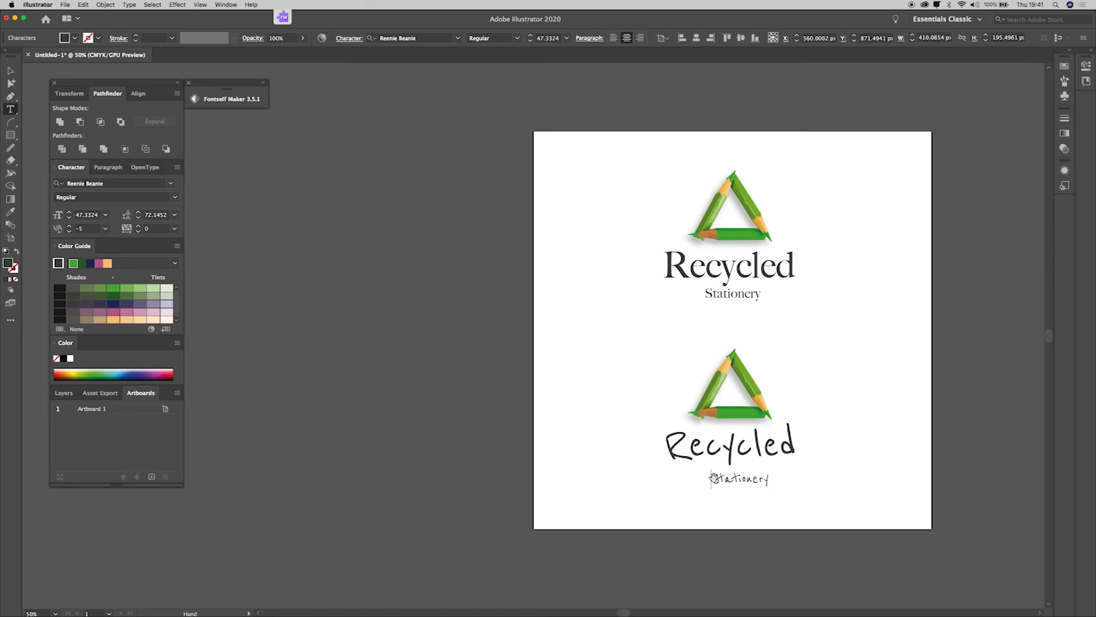
pyautogui.hotkey('alt', 'Left')
pyautogui.hotkey('alt', 'Left')
pyautogui.hotkey('alt', 'Left')
pyautogui.hotkey('alt', 'Left')
pyautogui.hotkey('alt', 'Left')
pyautogui.hotkey('alt', 'Left')
pyautogui.hotkey('alt', 'Left')
pyautogui.hotkey('alt', 'Left')
pyautogui.hotkey('alt', 'Left')
pyautogui.hotkey('alt', 'Left')
pyautogui.hotkey('alt', 'Left')
pyautogui.hotkey('alt', 'Left')
pyautogui.hotkey('alt', 'Left')
pyautogui.hotkey('alt', 'Left')
pyautogui.hotkey('alt', 'Left')
pyautogui.hotkey('alt', 'Left')
pyautogui.hotkey('alt', 'Left')
pyautogui.hotkey('alt', 'Left')
pyautogui.hotkey('alt', 'Left')
pyautogui.hotkey('alt', 'Left')
pyautogui.hotkey('alt', 'Left')
pyautogui.hotkey('alt', 'Left')
pyautogui.hotkey('alt', 'Left')
pyautogui.hotkey('alt', 'Left')
pyautogui.hotkey('alt', 'Left')
pyautogui.hotkey('alt', 'Left')
pyautogui.hotkey('alt', 'Left')
pyautogui.hotkey('alt', 'Left')
pyautogui.hotkey('alt', 'Left')
pyautogui.hotkey('alt', 'Left')
pyautogui.hotkey('alt', 'Left')
pyautogui.hotkey('alt', 'Left')
pyautogui.hotkey('alt', 'Left')
pyautogui.hotkey('alt', 'Left')
pyautogui.hotkey('alt', 'Left')
pyautogui.hotkey('alt', 'Left')
pyautogui.hotkey('alt', 'Left')
pyautogui.hotkey('alt', 'Left')
pyautogui.hotkey('alt', 'Left')
pyautogui.hotkey('alt', 'Left')
pyautogui.hotkey('alt', 'Left')
pyautogui.hotkey('alt', 'Left')
pyautogui.hotkey('alt', 'Left')
pyautogui.hotkey('alt', 'Left')
pyautogui.hotkey('alt', 'Left')
pyautogui.hotkey('alt', 'Left')
pyautogui.hotkey('alt', 'Left')
pyautogui.hotkey('alt', 'Left')
pyautogui.hotkey('alt', 'Left')
pyautogui.hotkey('alt', 'Left')
pyautogui.click(10, 70)
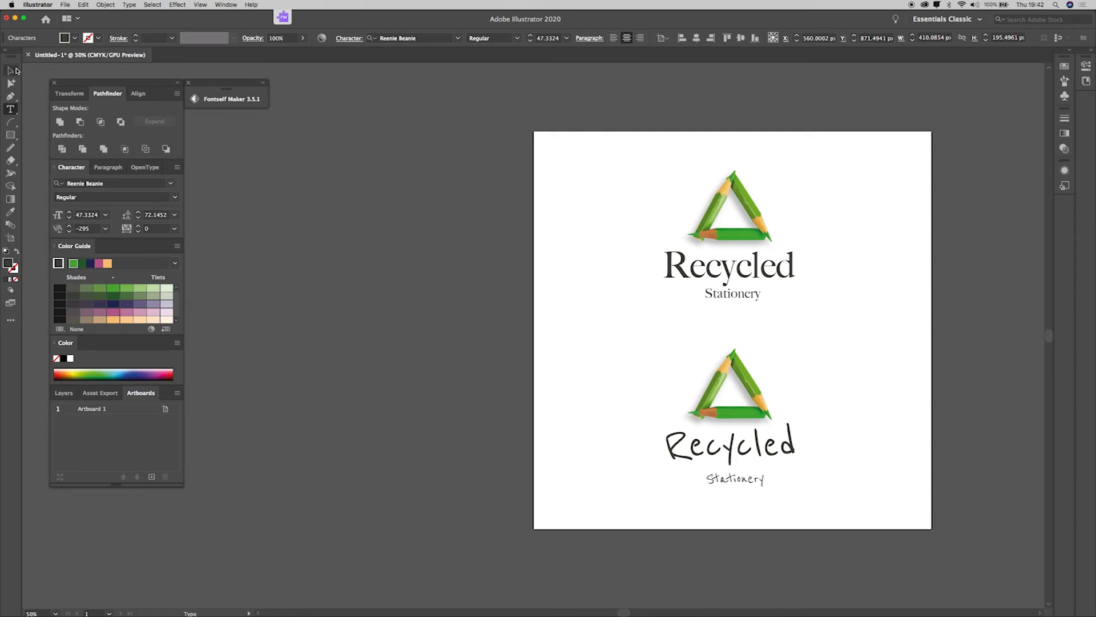
pyautogui.click(379, 321)
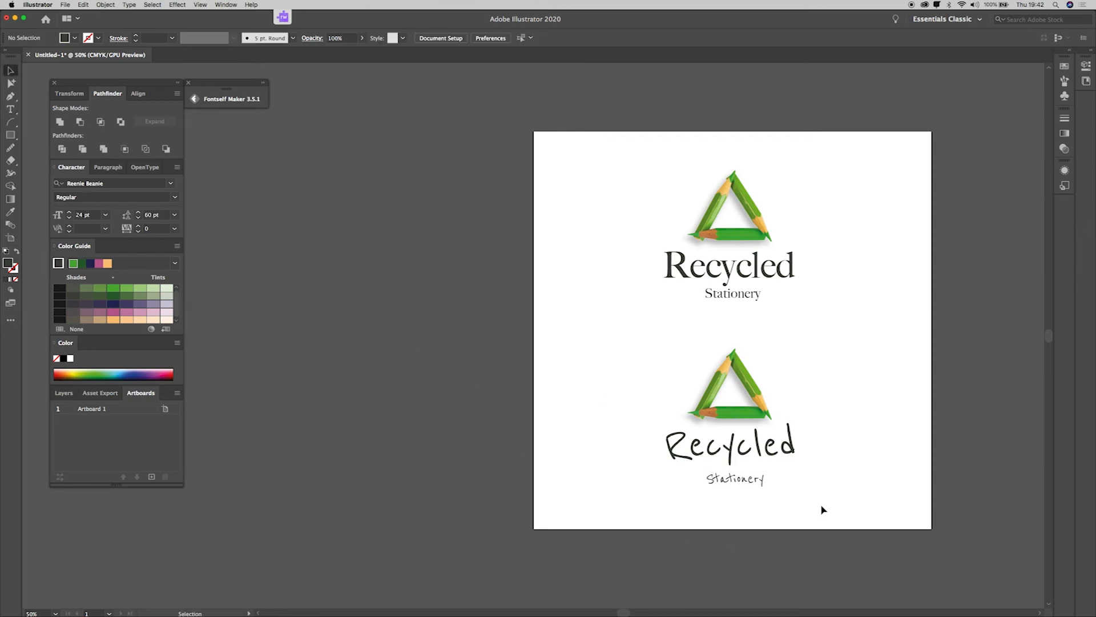
# Set the leading of the lower logo's handwritten text to 60 pt
pyautogui.moveTo(858, 365); pyautogui.dragTo(793, 474)
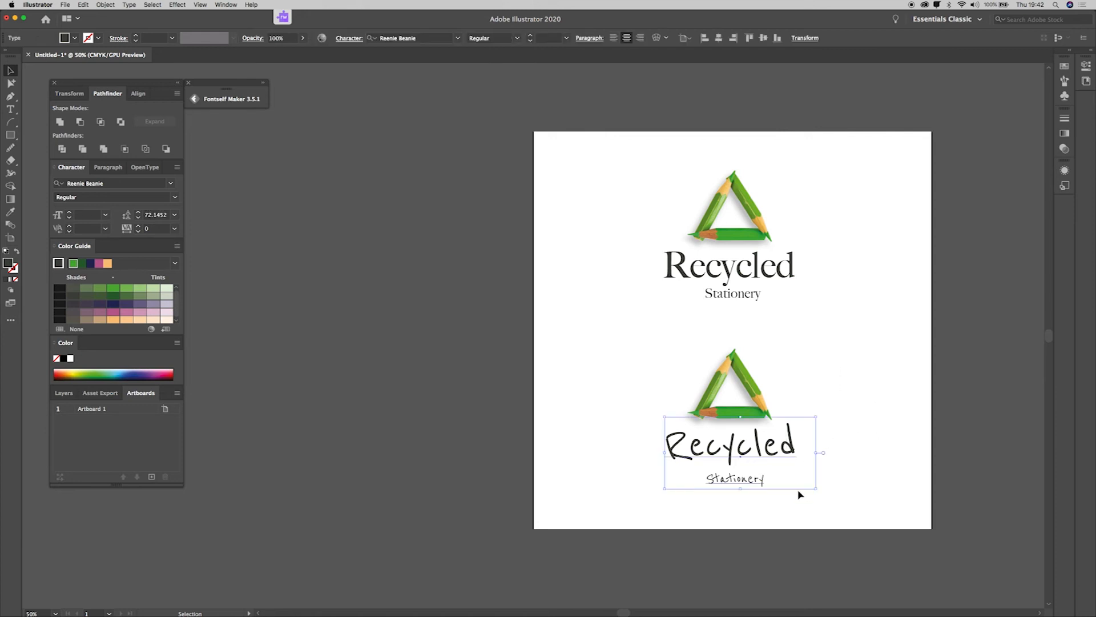
pyautogui.click(358, 38)
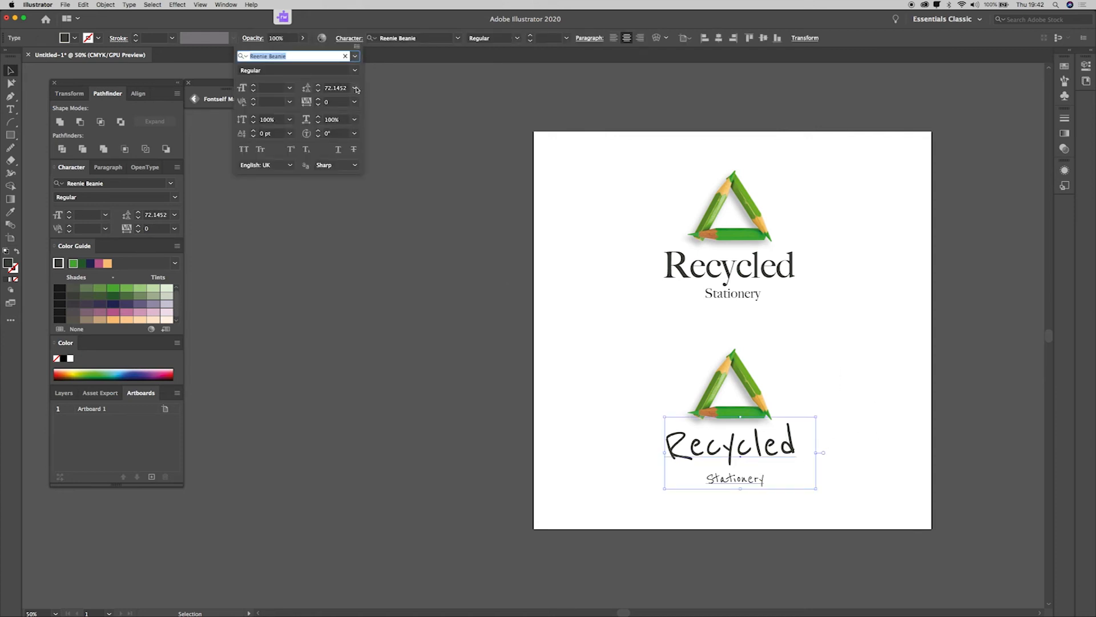
pyautogui.click(355, 88)
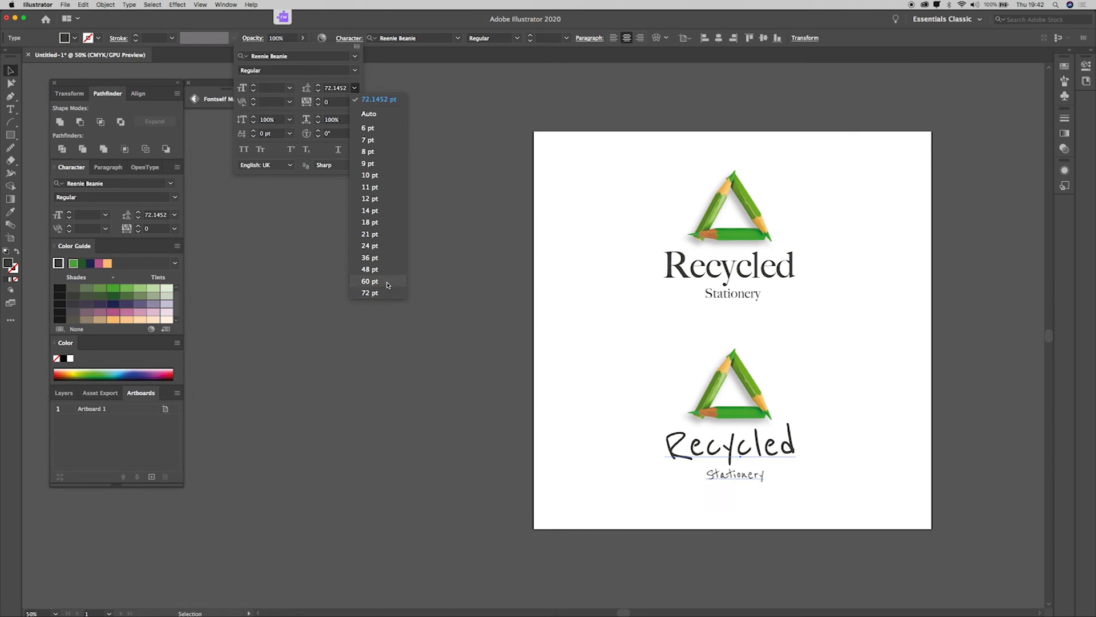
pyautogui.click(369, 281)
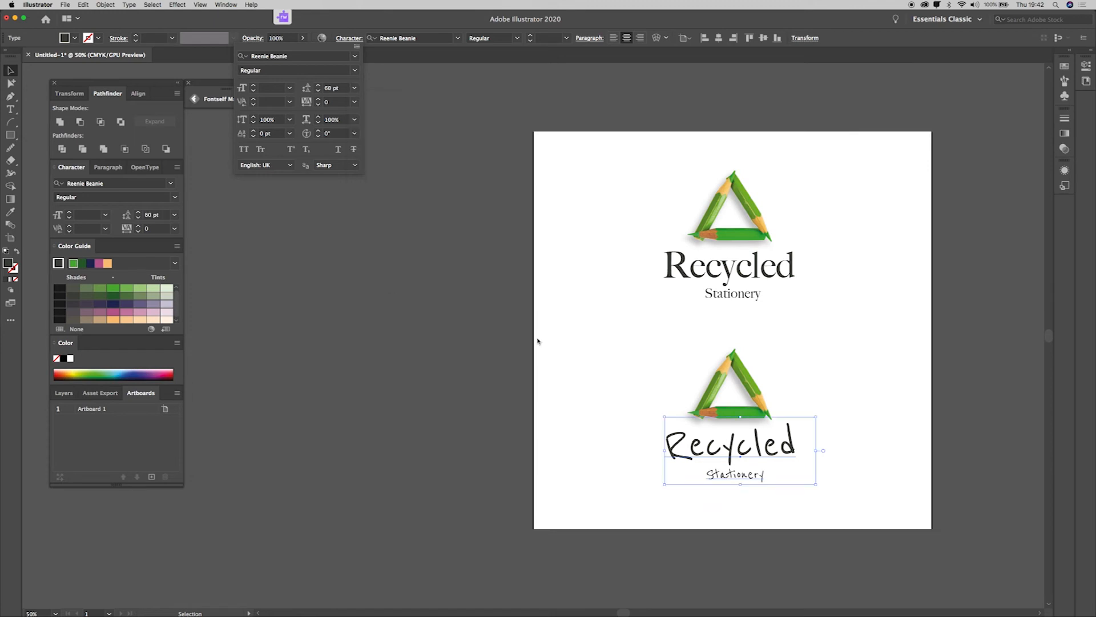
pyautogui.click(546, 374)
pyautogui.click(644, 477)
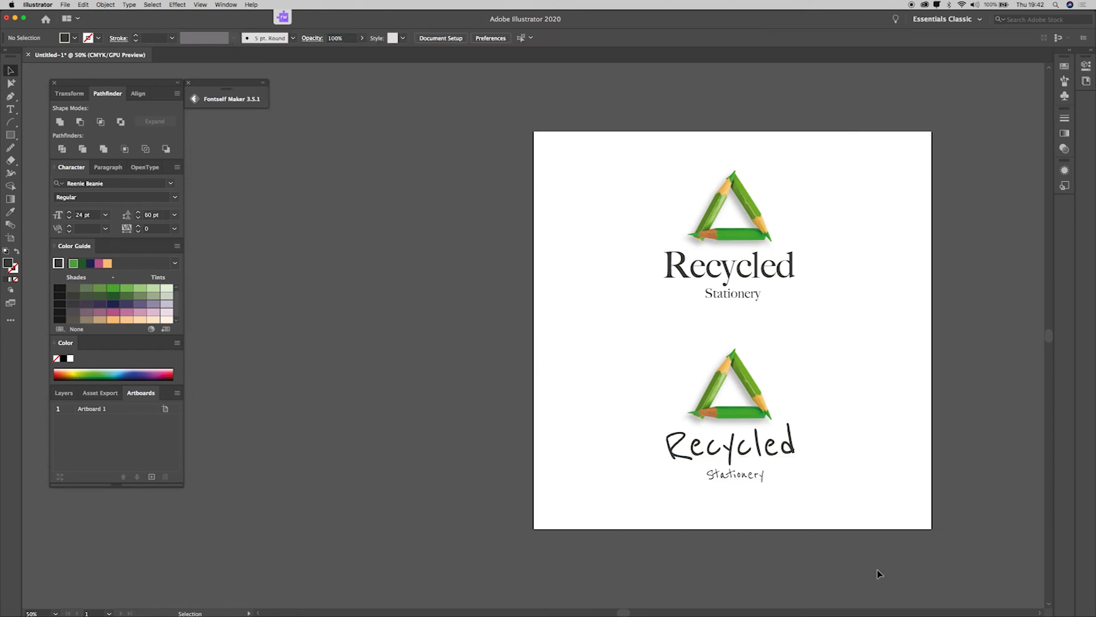
# Try aligning the lower triangle and its handwritten text on their horizontal centres, and undo the alignment
pyautogui.moveTo(849, 455); pyautogui.dragTo(815, 388)
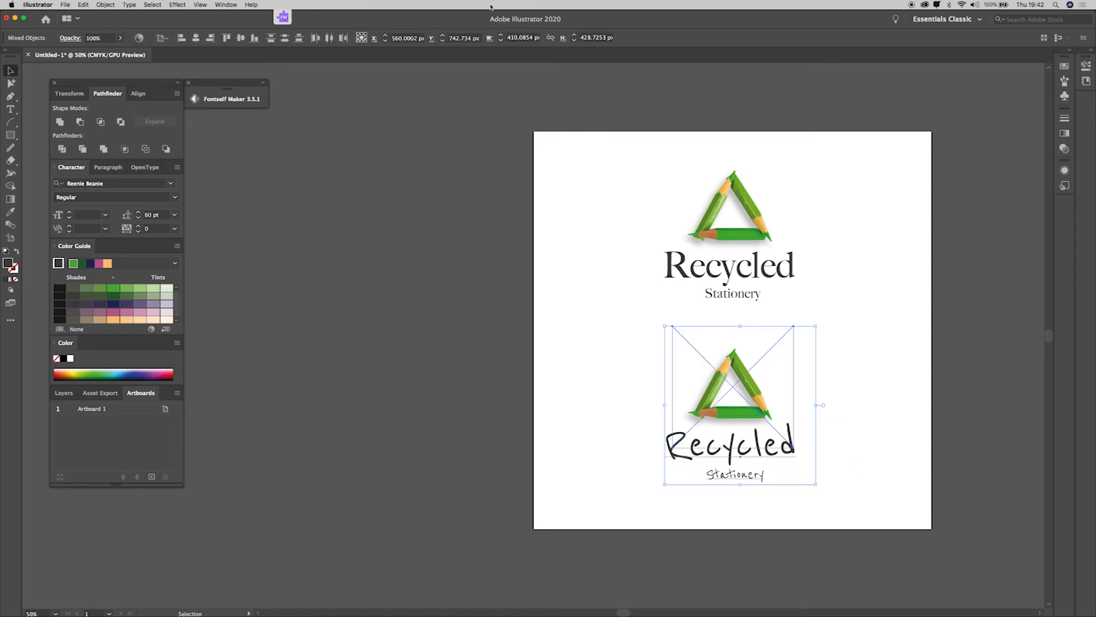
pyautogui.click(195, 38)
pyautogui.click(855, 472)
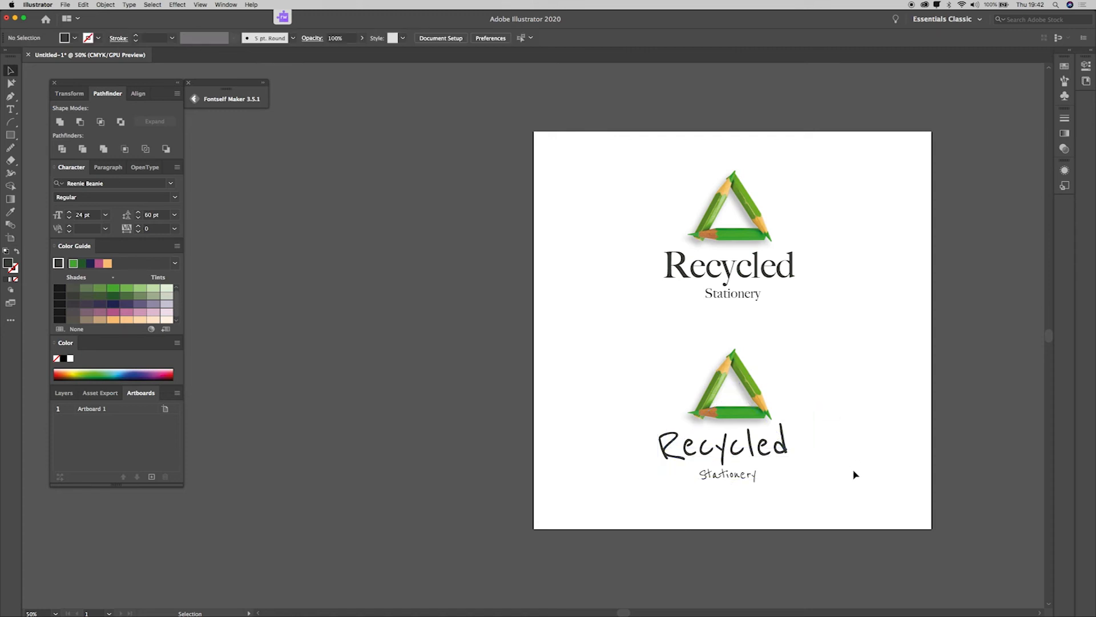
pyautogui.press('cmd+z')
pyautogui.click(860, 474)
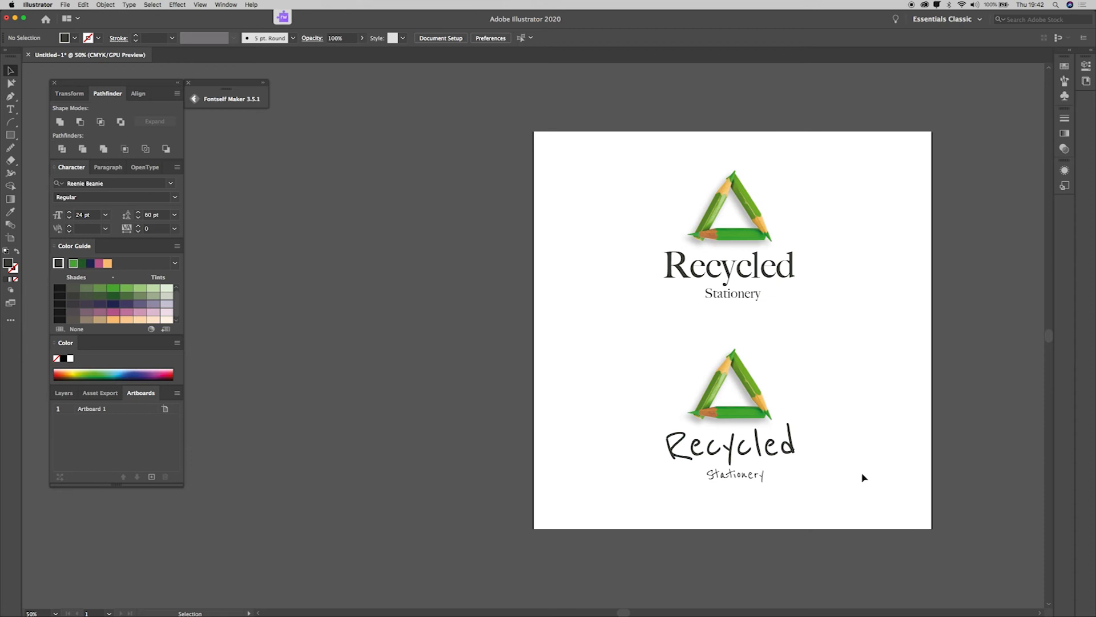
pyautogui.click(736, 446)
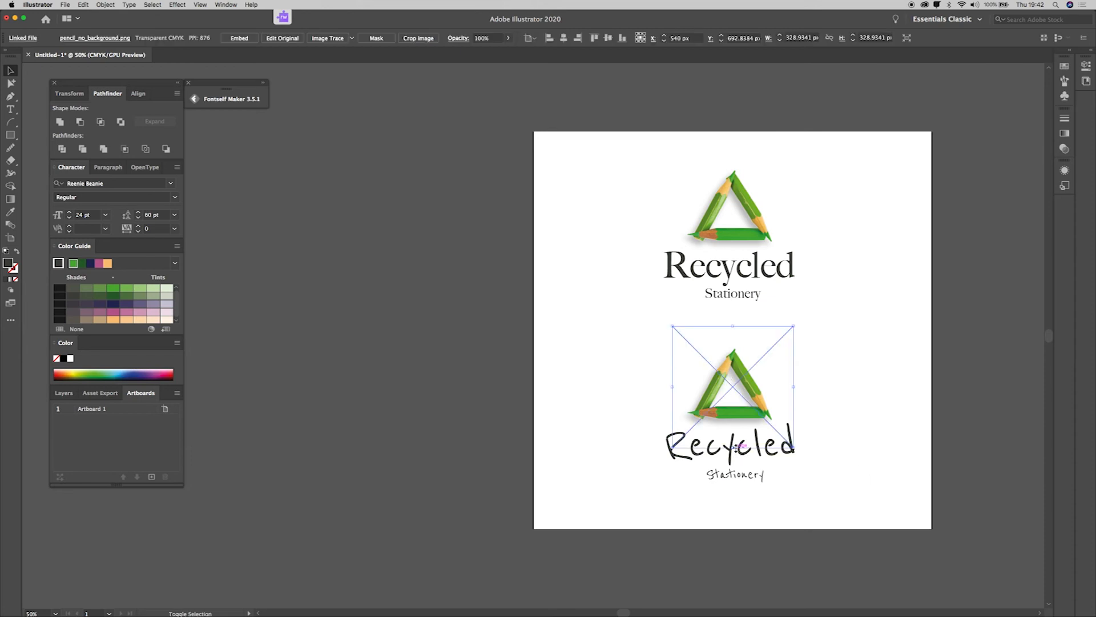
pyautogui.moveTo(735, 446); pyautogui.dragTo(737, 447)
pyautogui.click(836, 484)
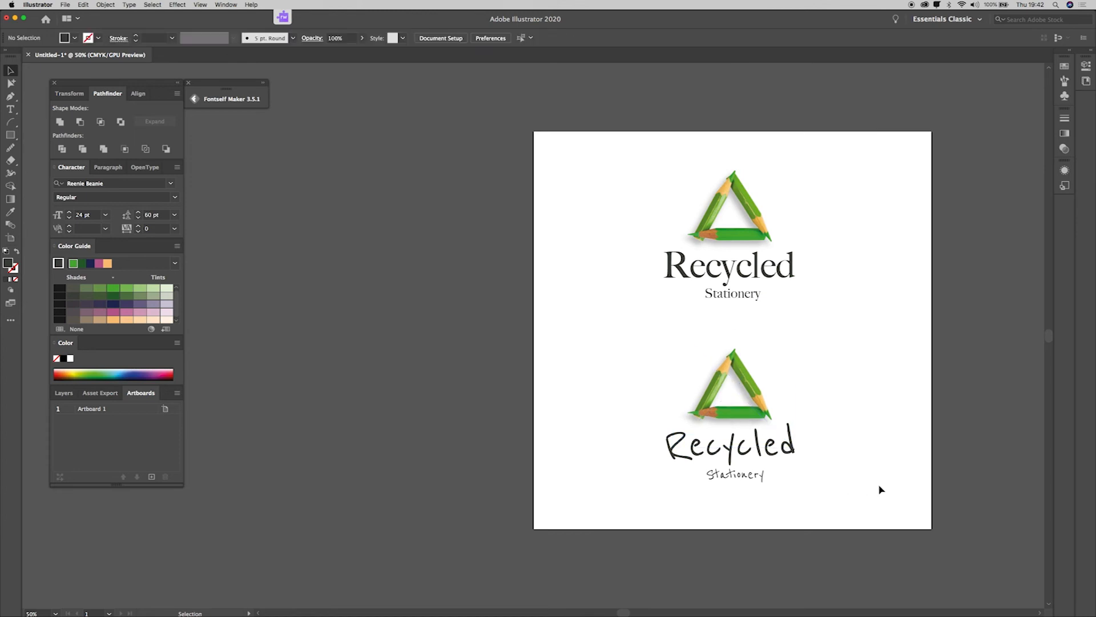
# Place the handwritten logo in the artboard's lower left and a duplicate of it level in the lower right
pyautogui.moveTo(867, 394); pyautogui.dragTo(694, 507)
pyautogui.moveTo(802, 443)
pyautogui.mouseDown()
pyautogui.moveTo(659, 444)
pyautogui.moveTo(833, 451)
pyautogui.moveTo(820, 453)
pyautogui.mouseUp()
pyautogui.click(815, 507)
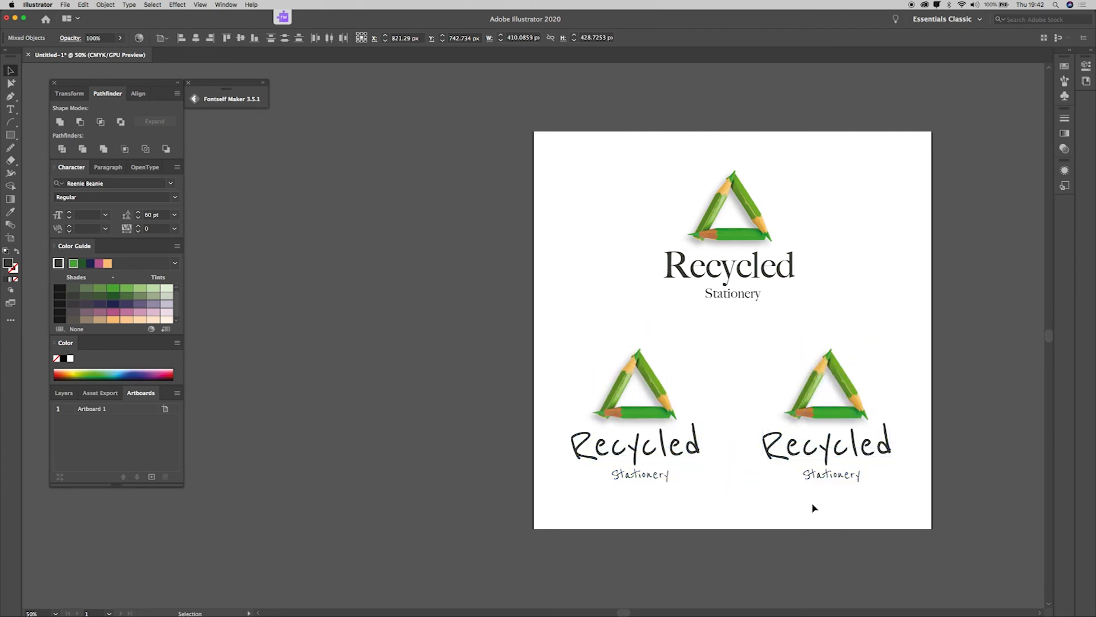
# Filter the font list for the lower-right logo's word "Stationery" to sans serif fonts
pyautogui.press('t')
pyautogui.doubleClick(831, 474)
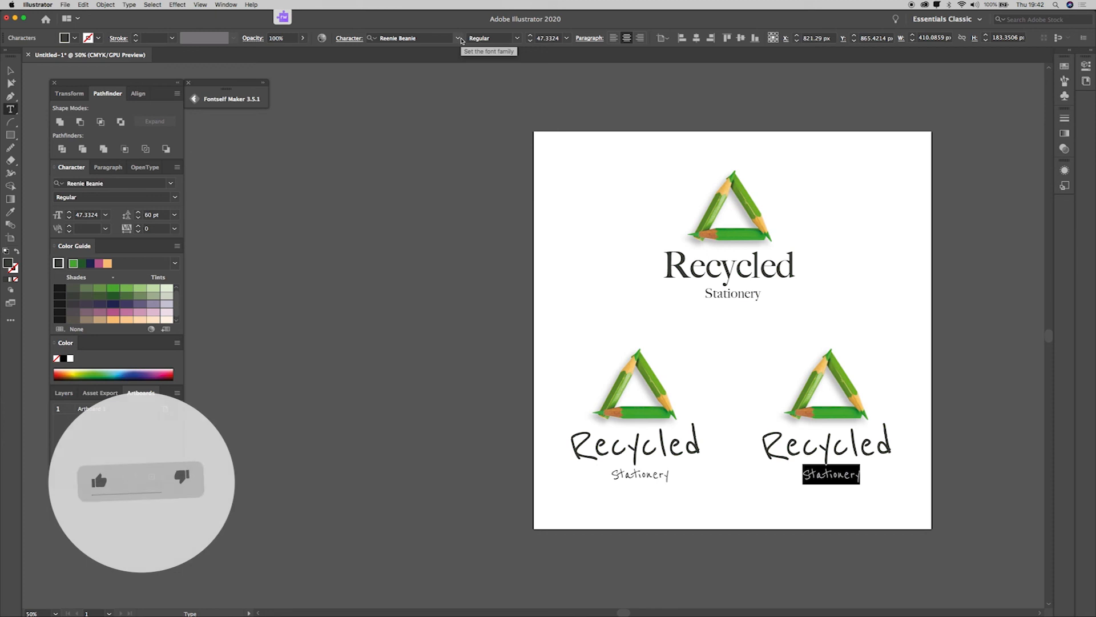
pyautogui.click(459, 39)
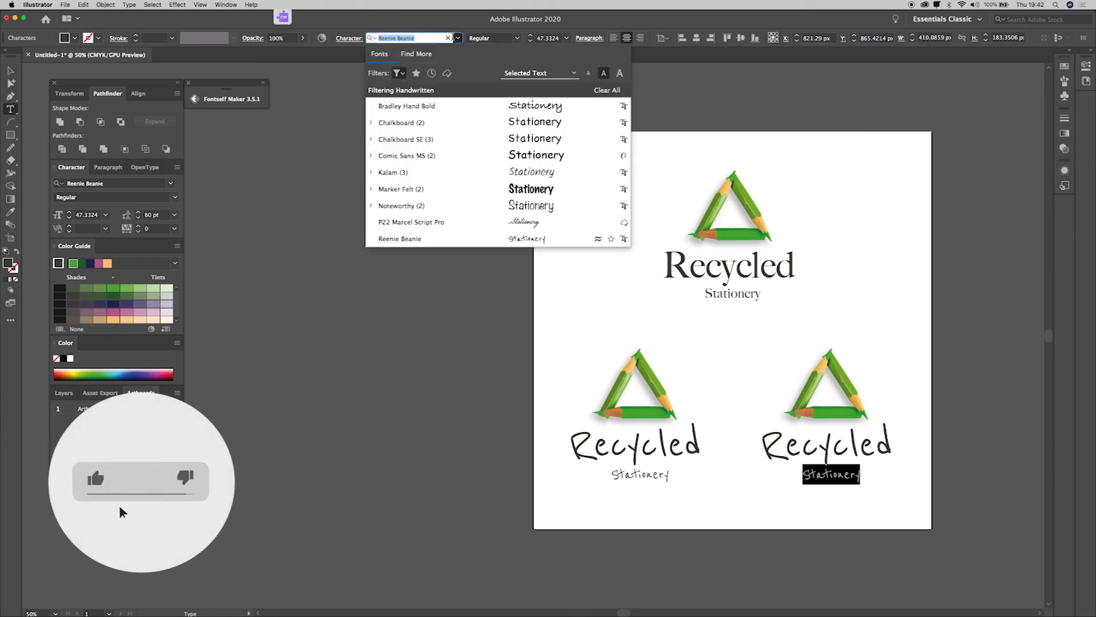
pyautogui.click(398, 73)
pyautogui.click(356, 160)
pyautogui.click(295, 129)
# Set the lower-right logo's word "Stationery" in Poppins ExtraLight
pyautogui.click(425, 38)
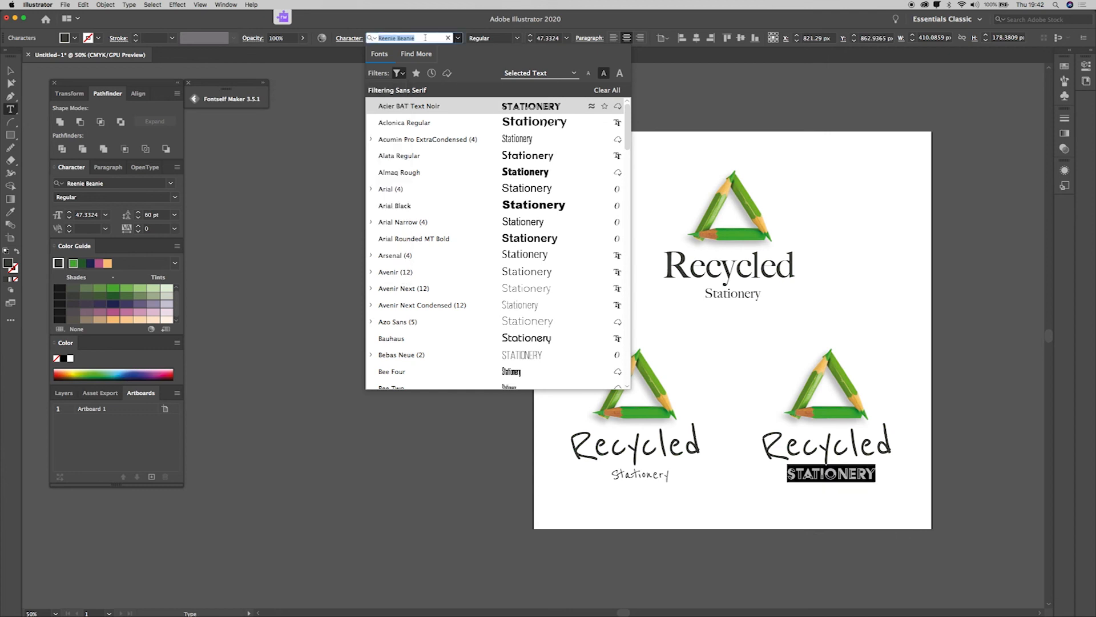
pyautogui.write('op')
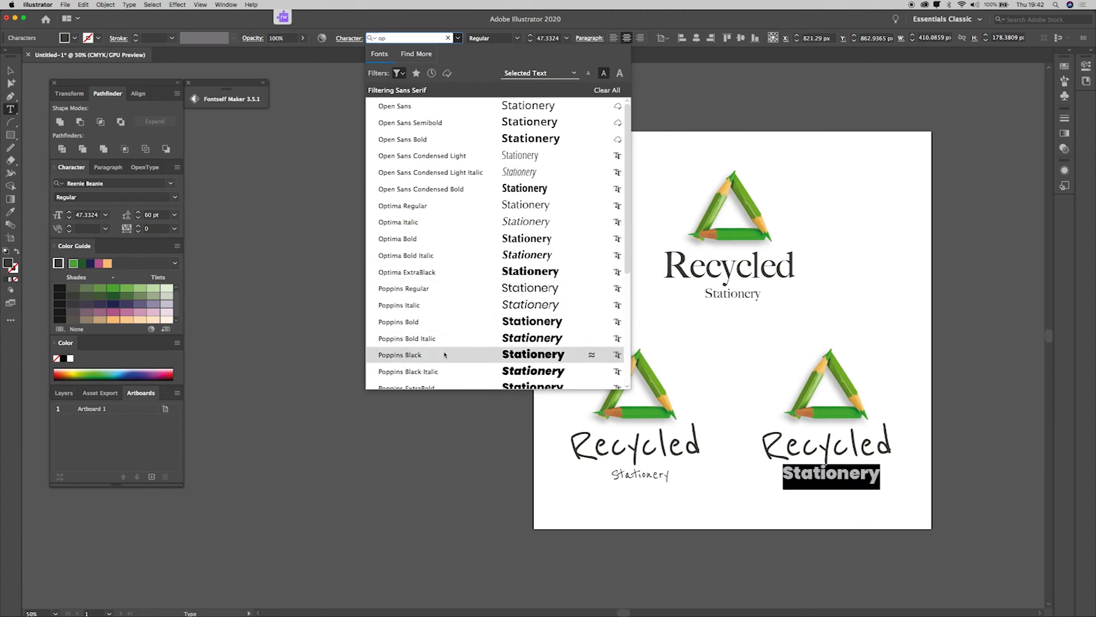
pyautogui.scroll(-3, 441, 306)
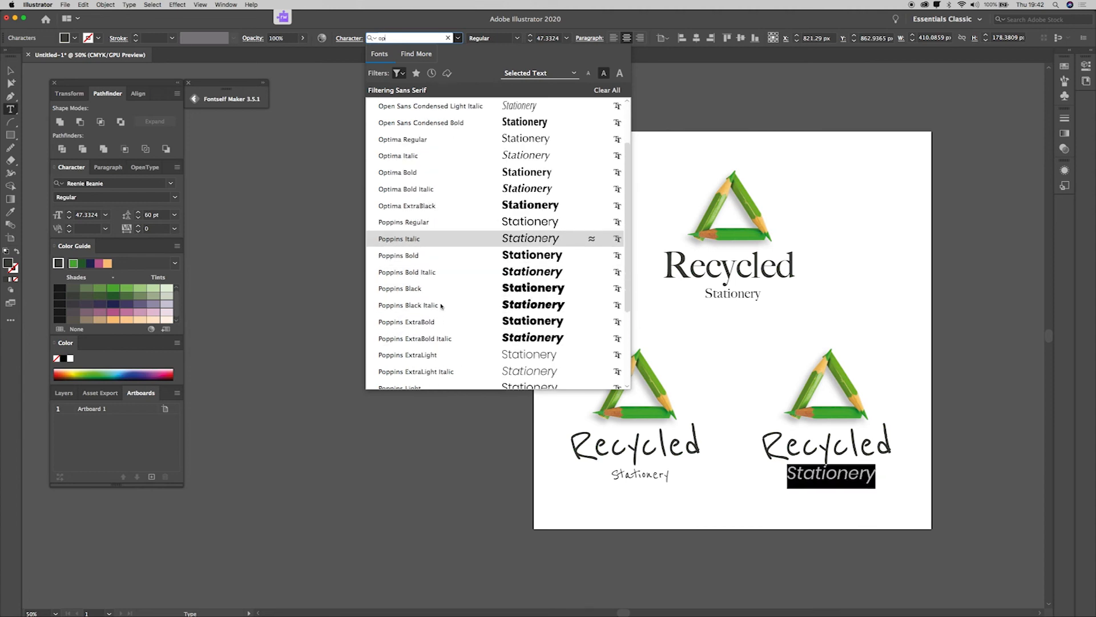
pyautogui.scroll(2, 440, 306)
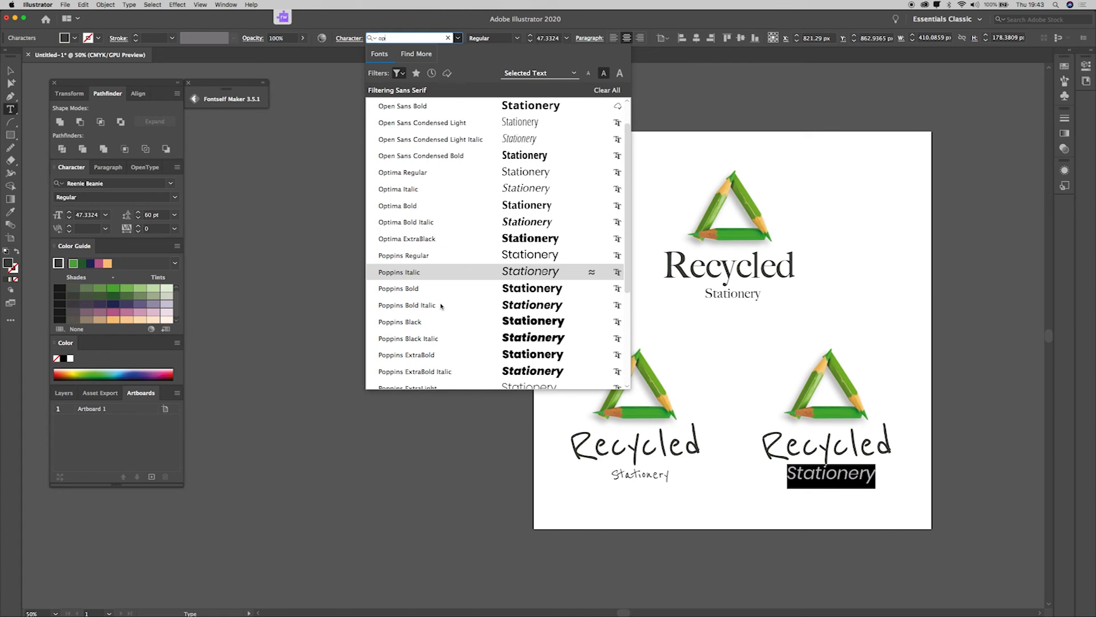
pyautogui.click(406, 38)
pyautogui.write('poppi')
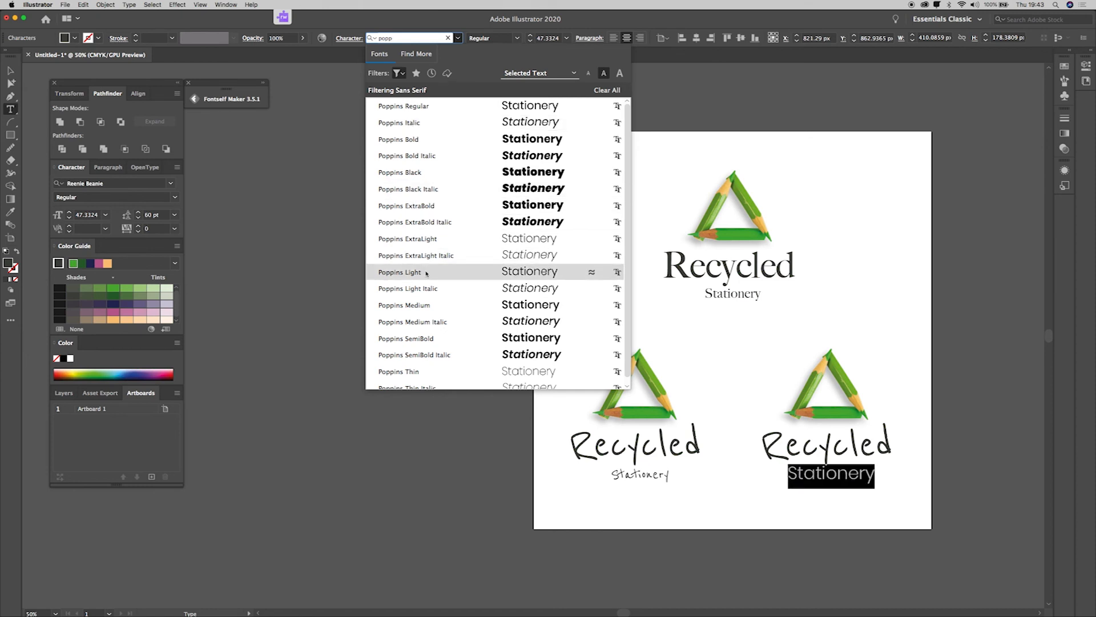
pyautogui.click(429, 240)
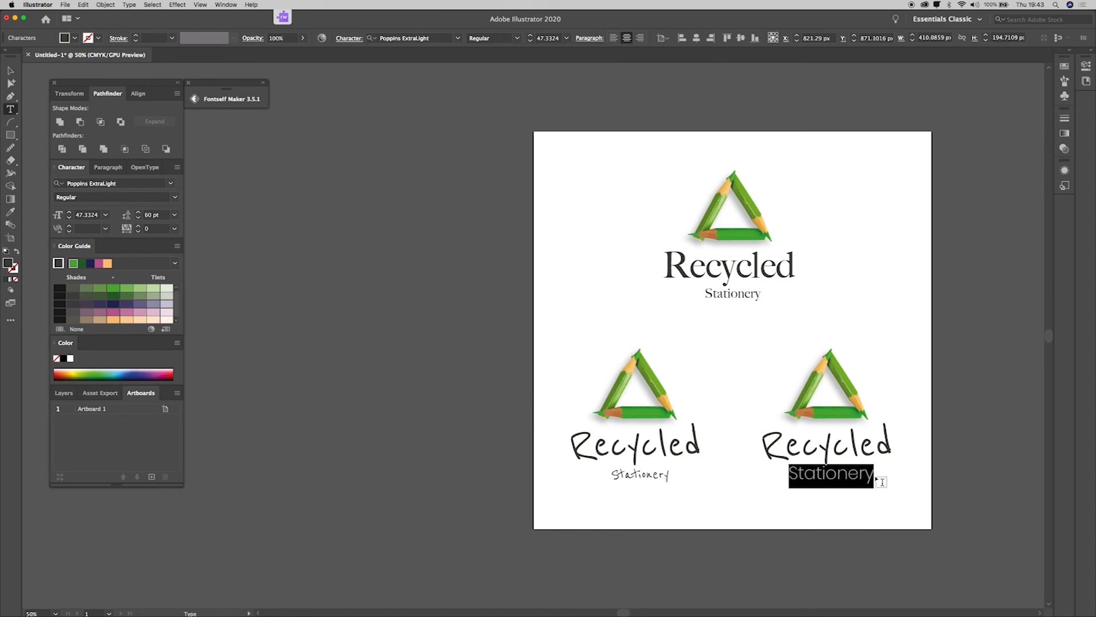
# Set the font size of the lower-right logo's word "Stationery" to 36 pt
pyautogui.click(851, 481)
pyautogui.doubleClick(849, 475)
pyautogui.click(567, 38)
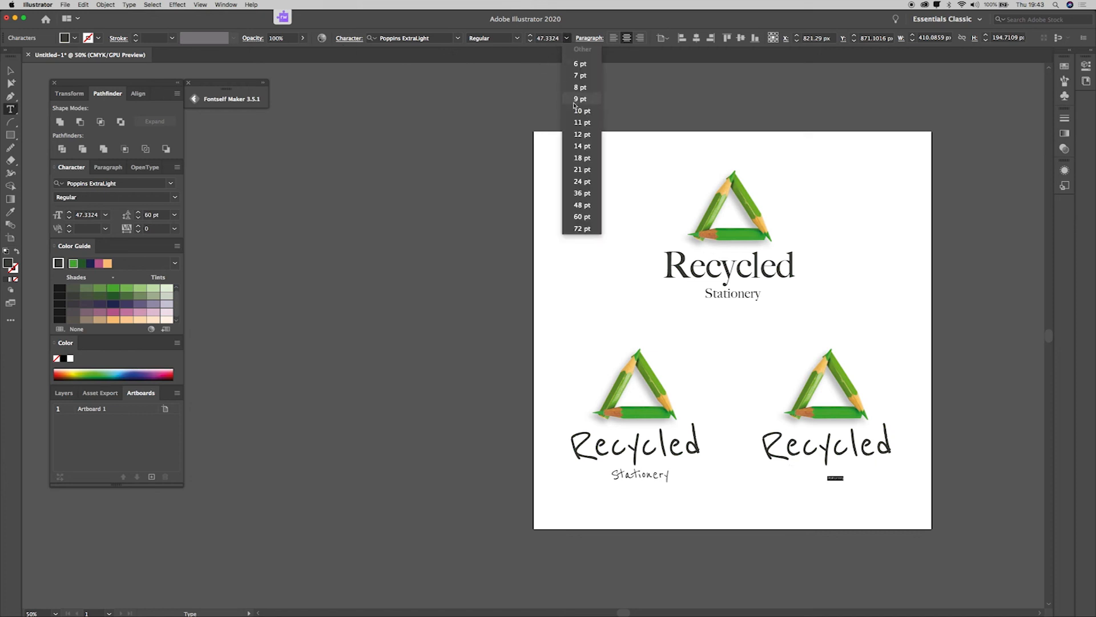
pyautogui.click(583, 193)
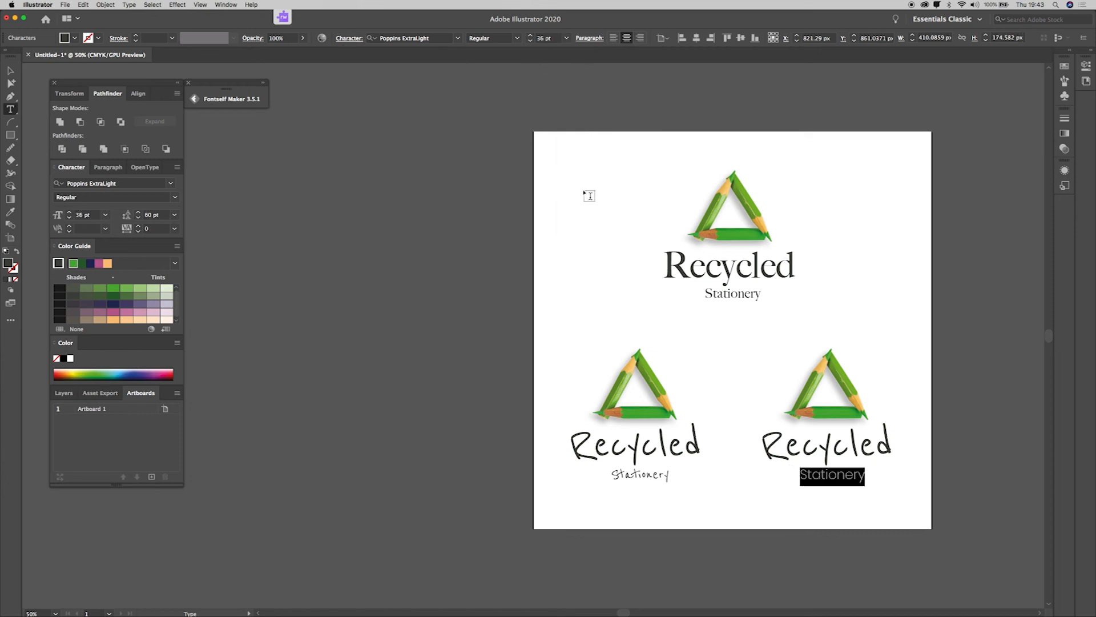
pyautogui.press('Escape')
pyautogui.click(373, 186)
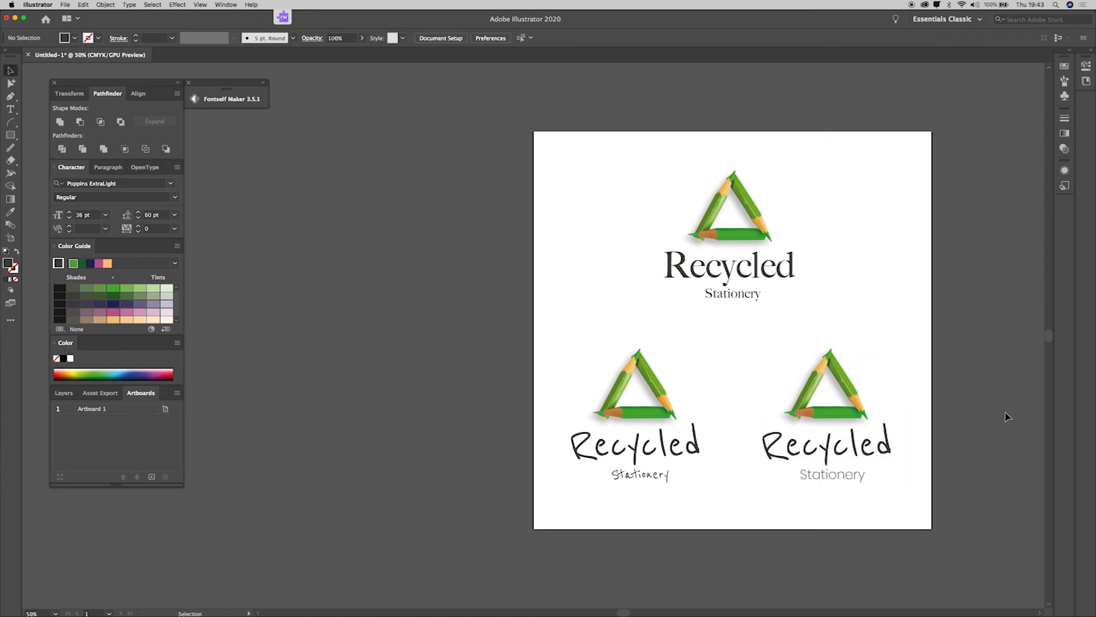
# Review the drop shadow settings of the lower-right logo's pencil triangle
pyautogui.click(895, 454)
pyautogui.click(931, 518)
pyautogui.click(844, 381)
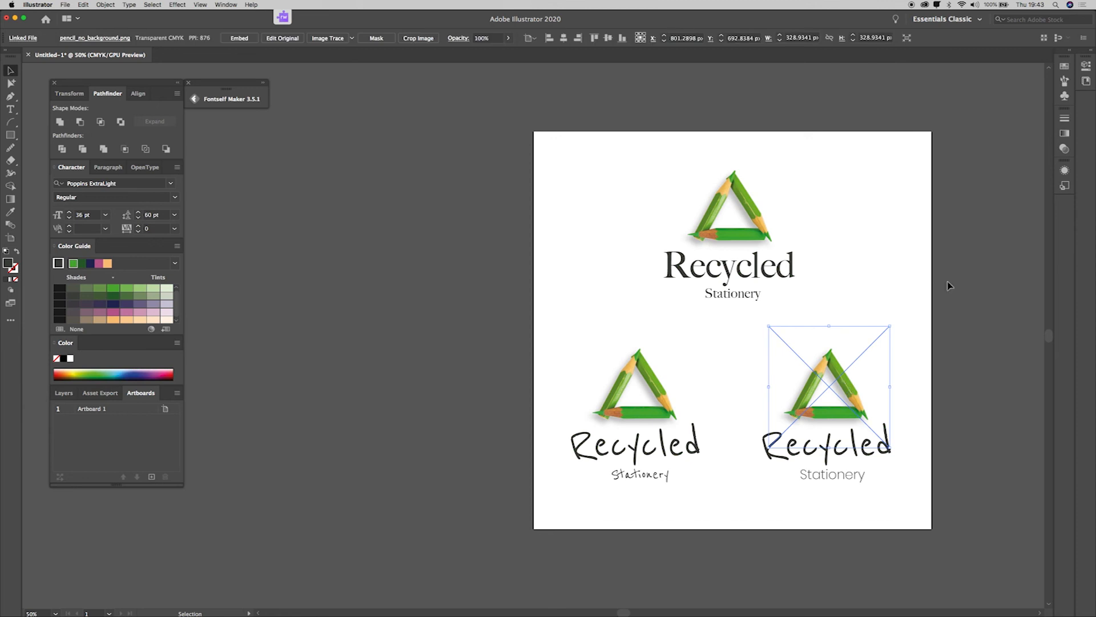
pyautogui.click(1065, 148)
pyautogui.click(985, 83)
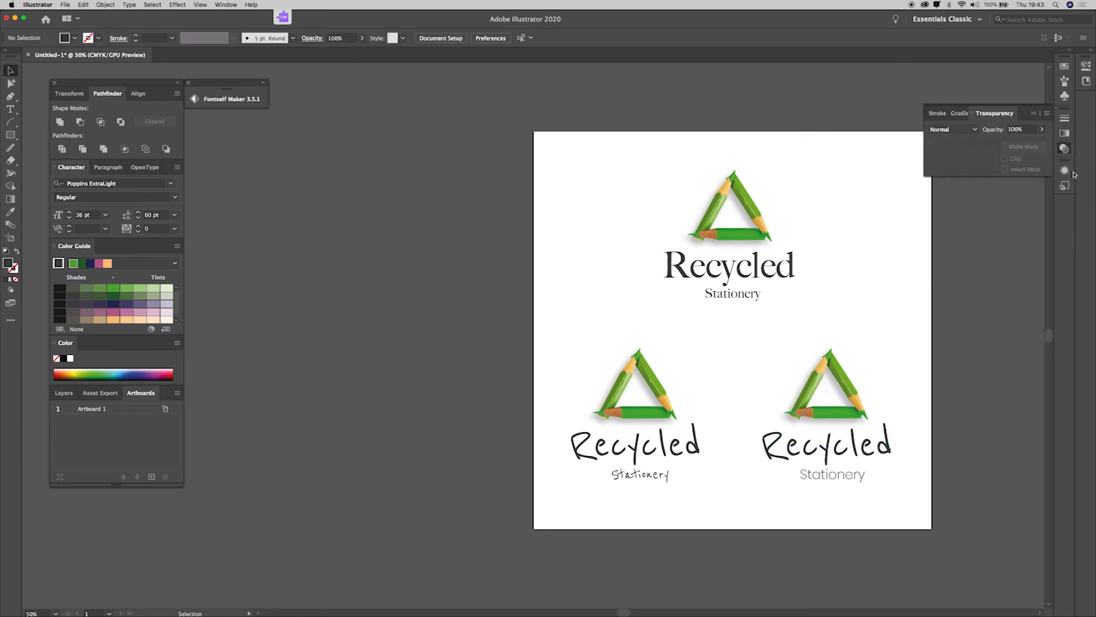
pyautogui.click(1064, 170)
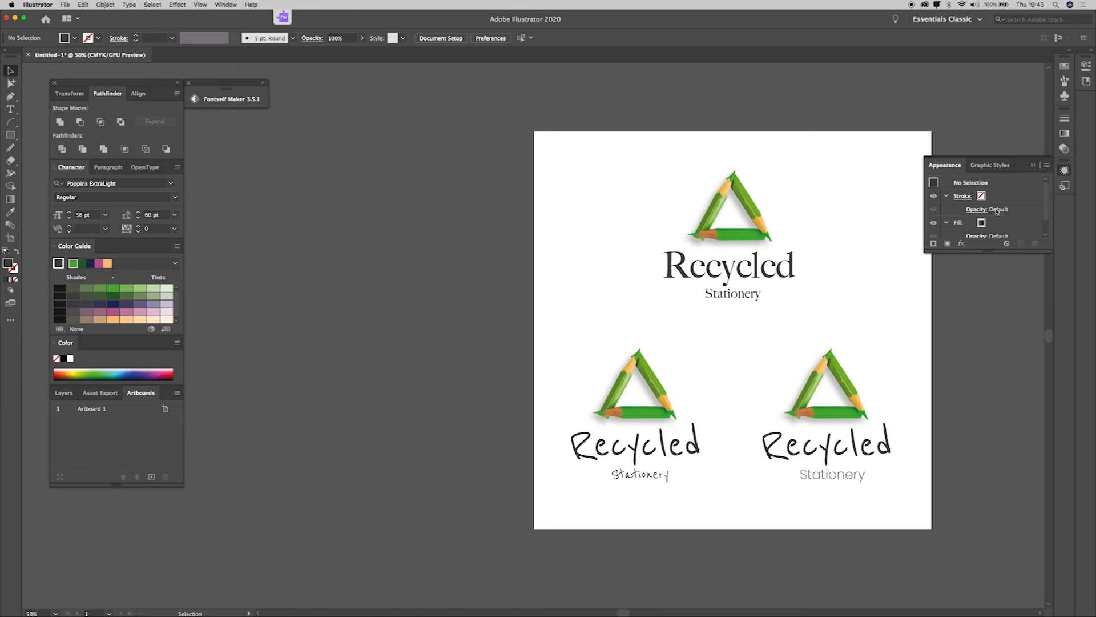
pyautogui.click(865, 347)
pyautogui.click(979, 212)
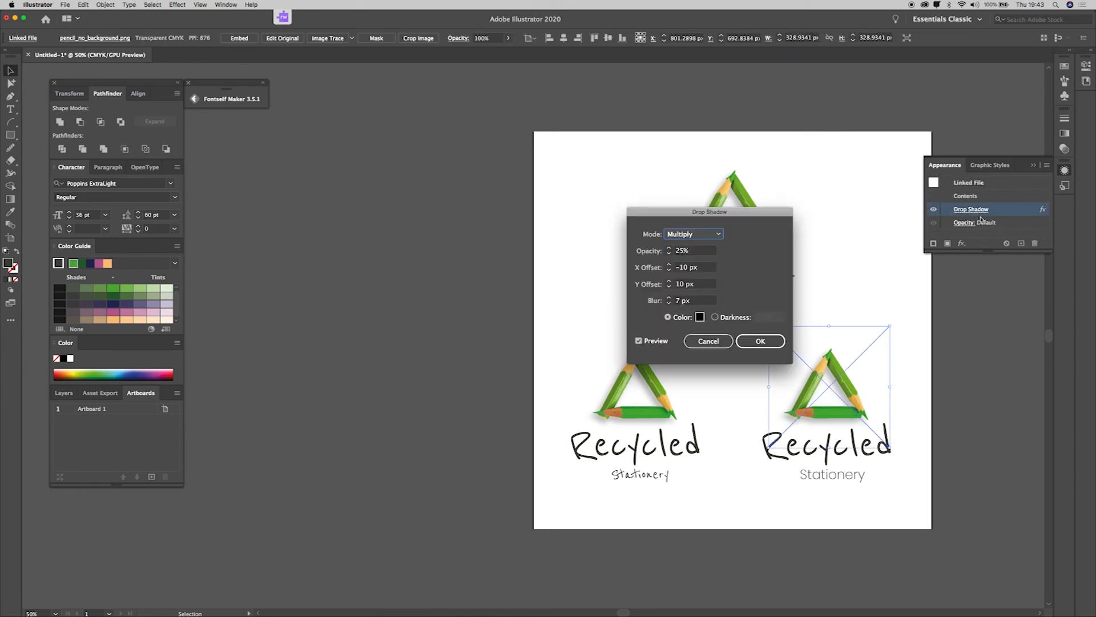
pyautogui.click(680, 251)
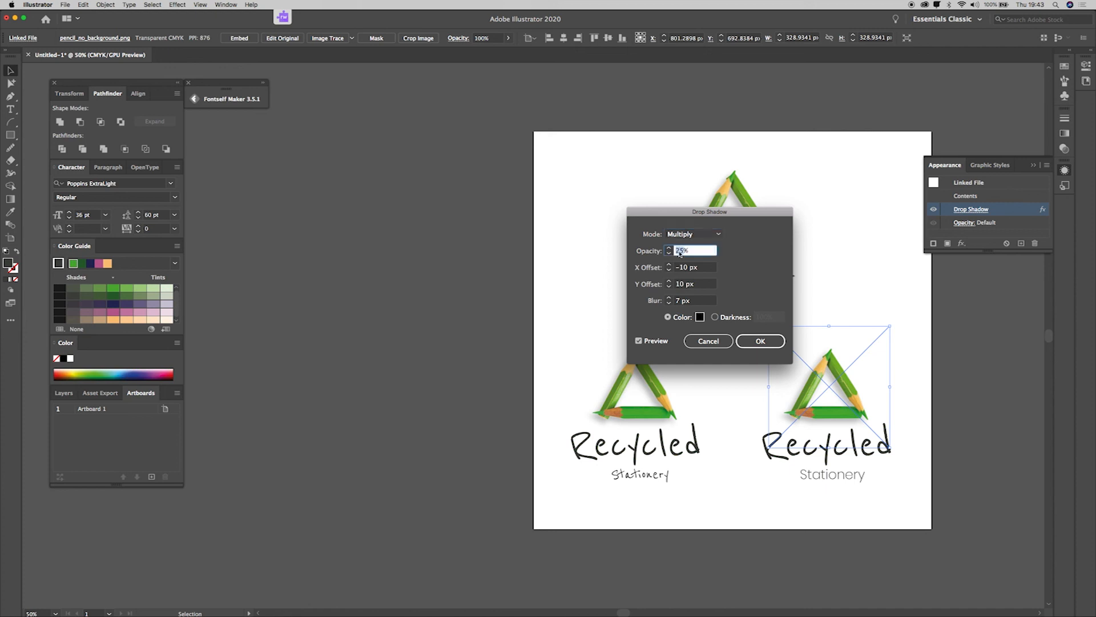
pyautogui.click(760, 341)
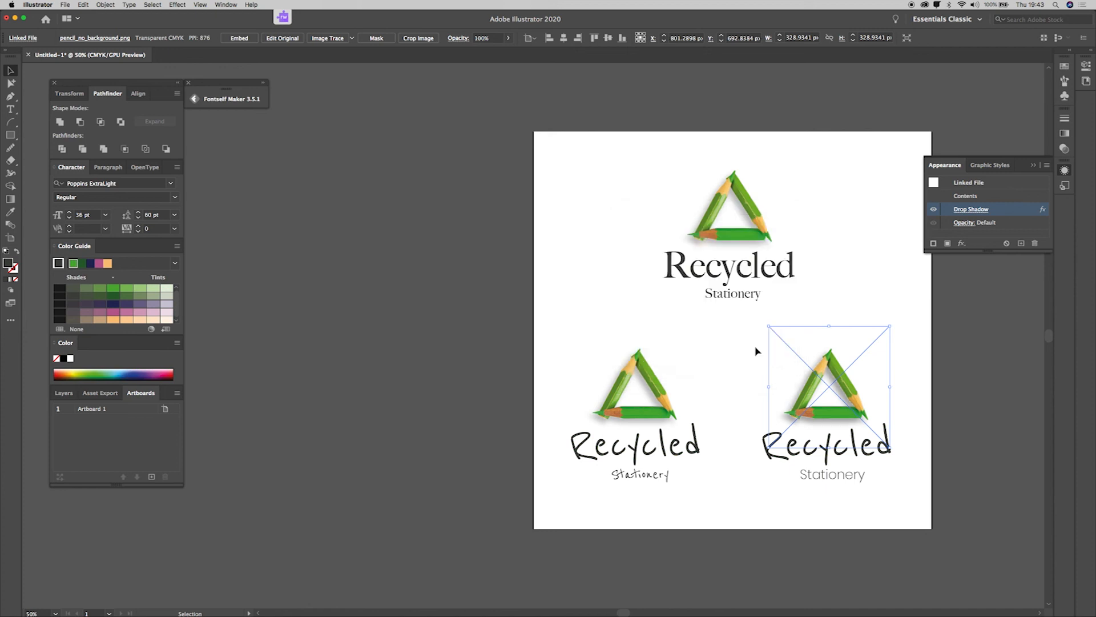
pyautogui.click(853, 291)
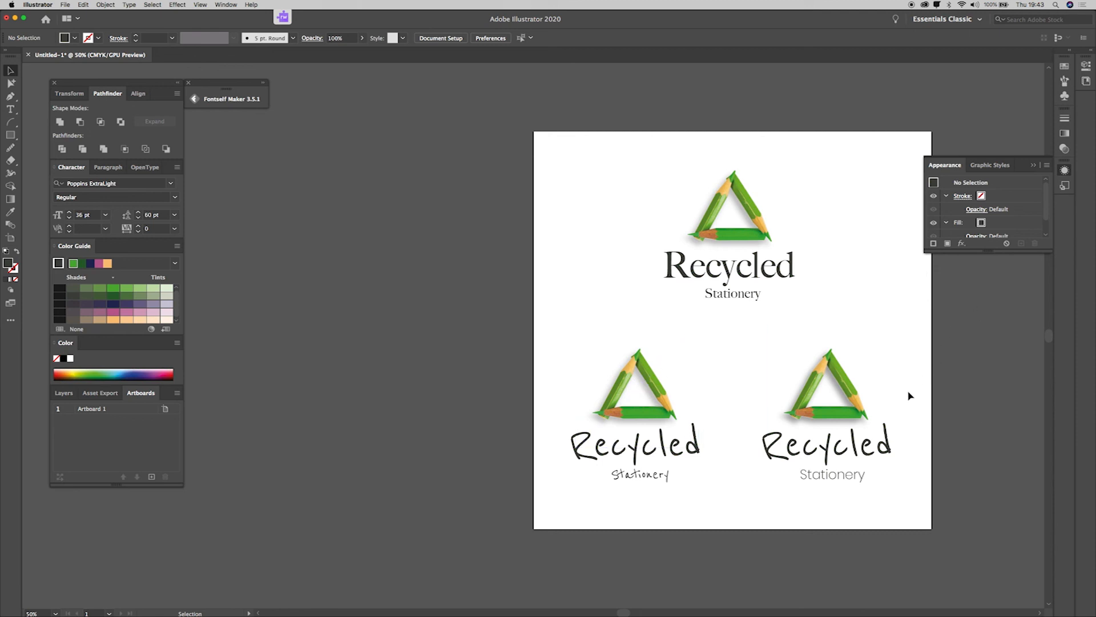
# Reduce the lower-right logo's word "Stationery" to 30 pt
pyautogui.press('t')
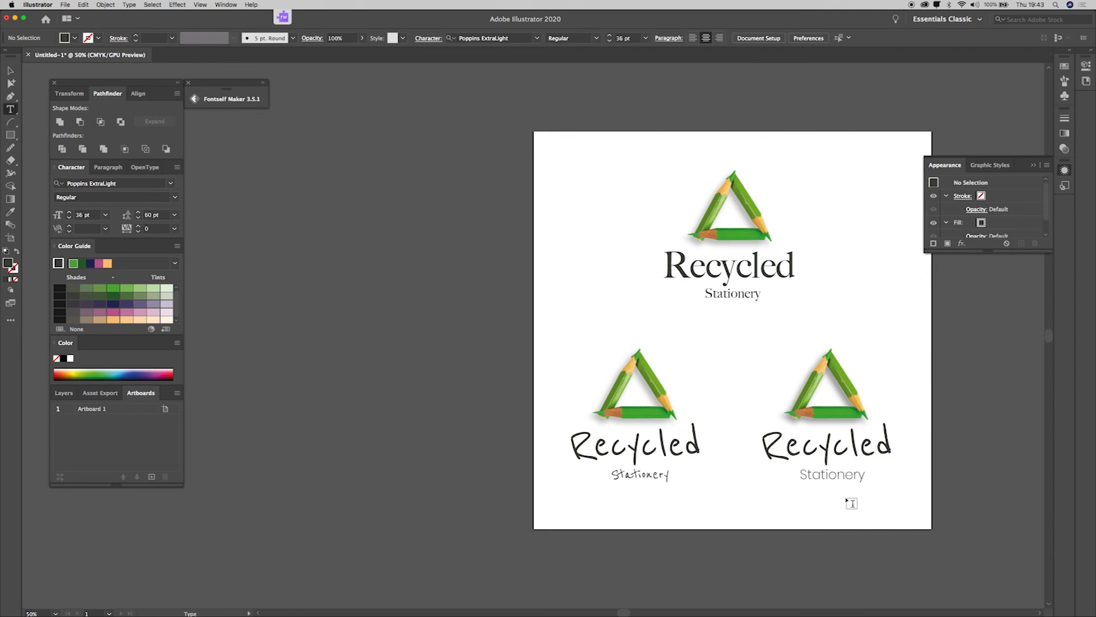
pyautogui.doubleClick(831, 475)
pyautogui.click(530, 41)
pyautogui.click(530, 41)
pyautogui.click(529, 40)
pyautogui.click(529, 41)
pyautogui.click(530, 40)
pyautogui.click(529, 41)
pyautogui.press('Escape')
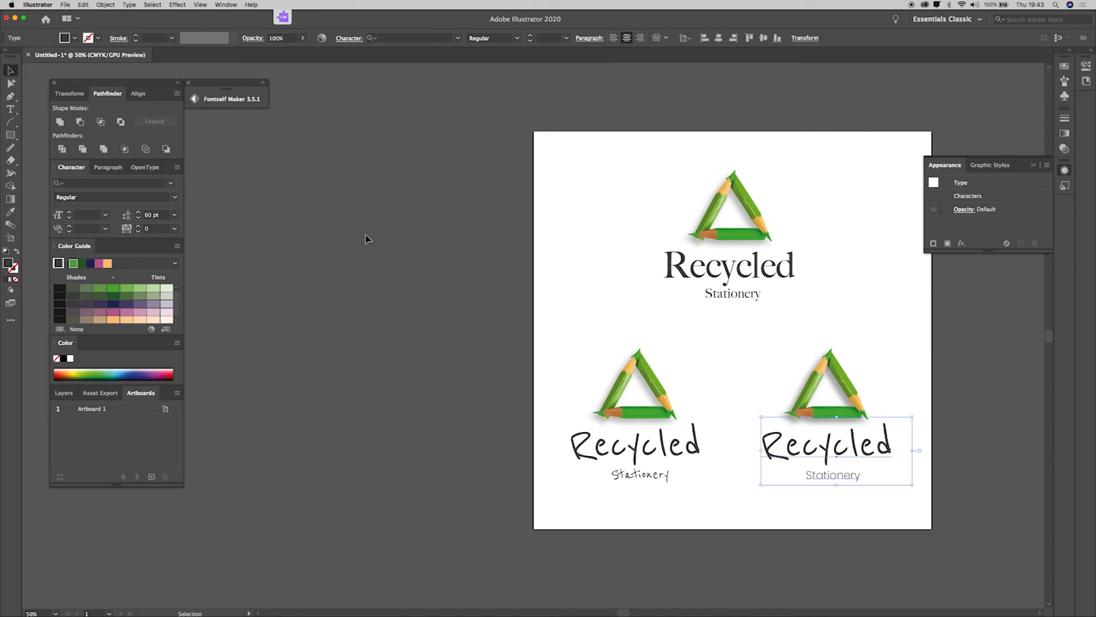
pyautogui.click(494, 358)
# Set the tracking of the word "Stationery" in the upper serif logo to 50
pyautogui.doubleClick(742, 293)
pyautogui.doubleClick(742, 293)
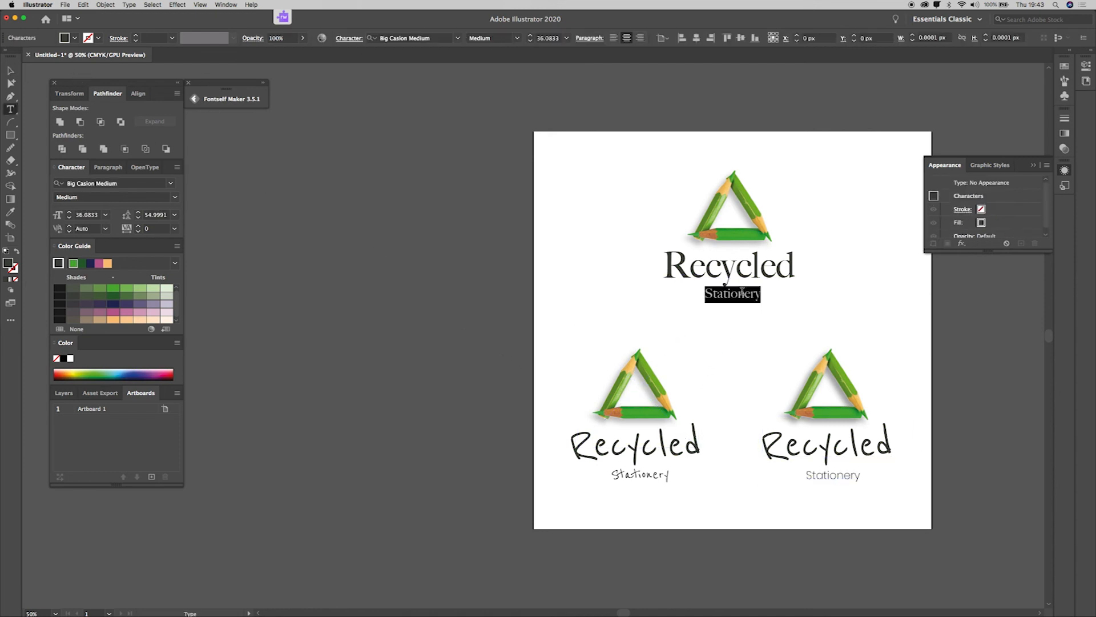
pyautogui.click(349, 38)
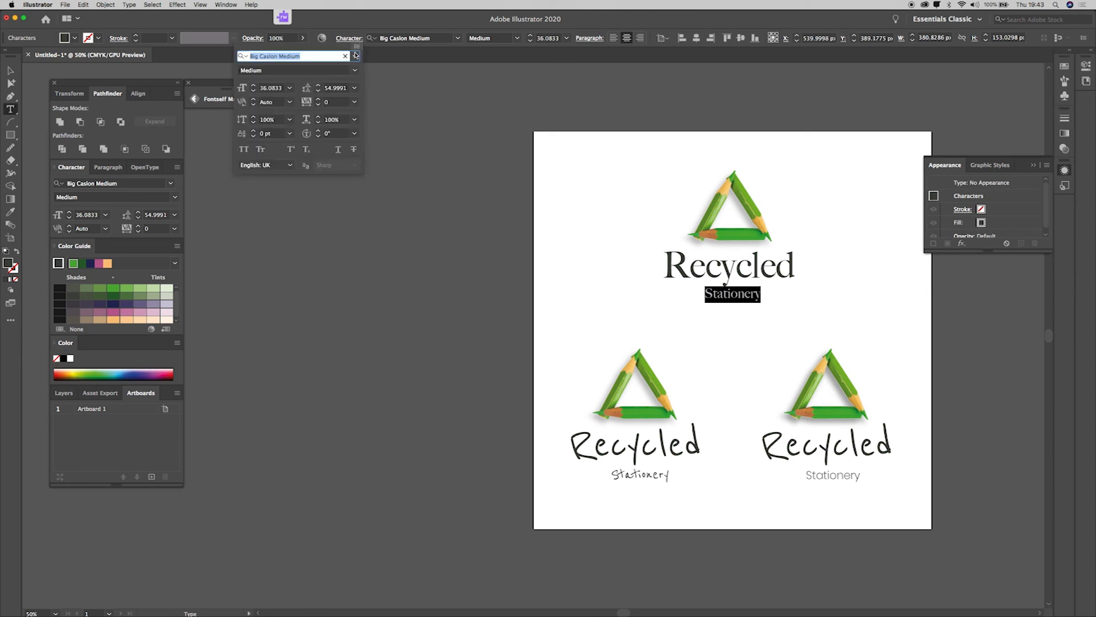
pyautogui.click(354, 102)
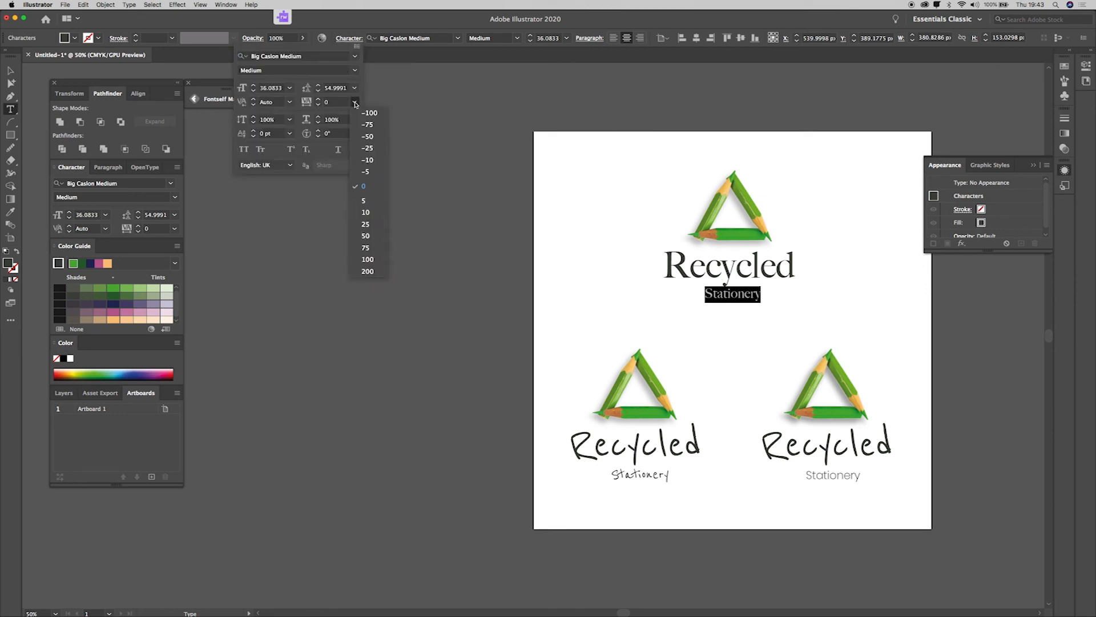
pyautogui.click(366, 236)
pyautogui.click(445, 259)
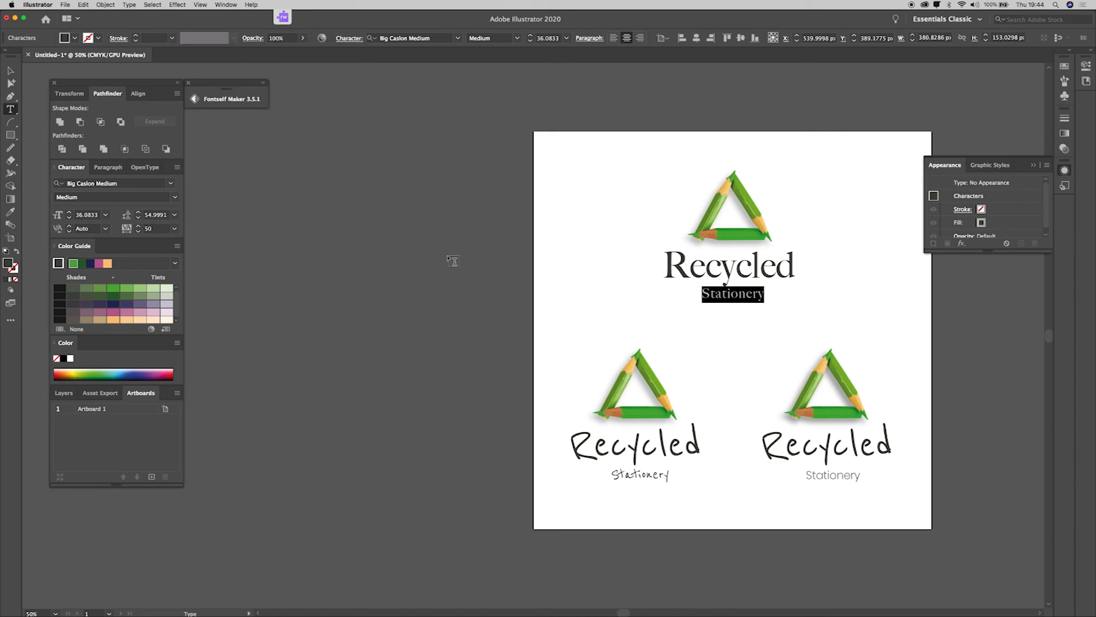
pyautogui.press('Escape')
pyautogui.press('super+shift+a')
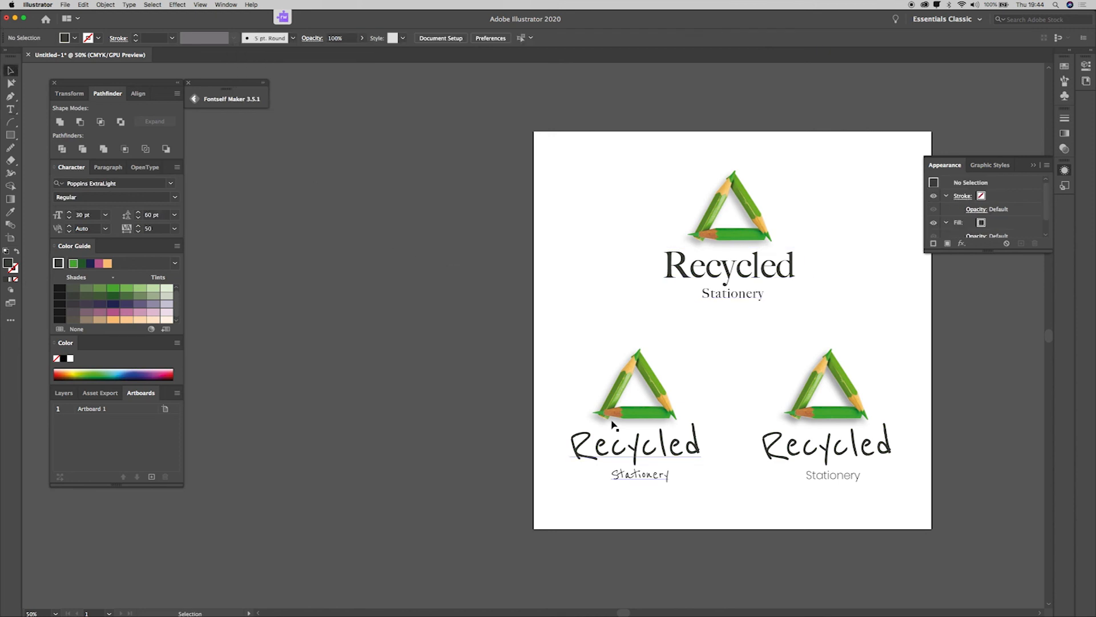
# Set the tracking of the lower-right logo's word "Stationery" to 50, and select all the artwork
pyautogui.doubleClick(838, 475)
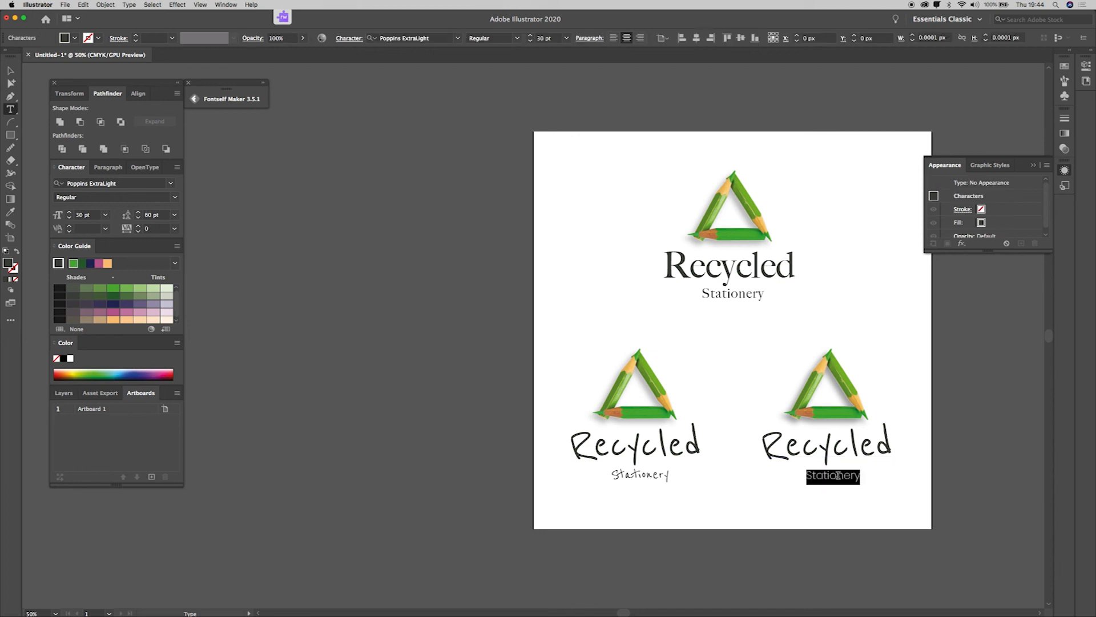
pyautogui.click(349, 38)
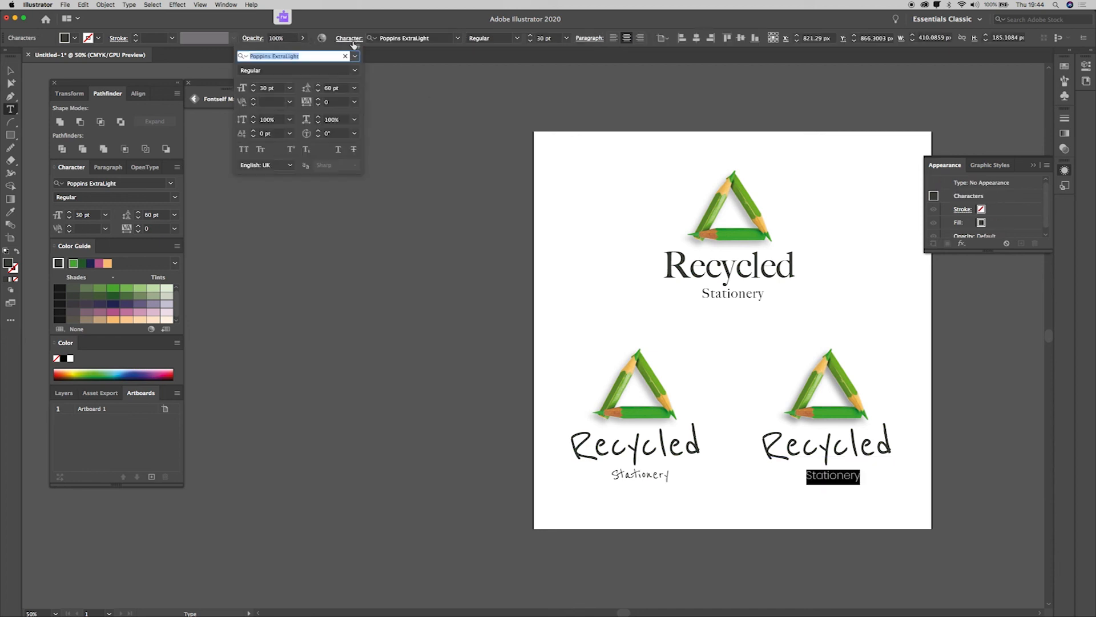
pyautogui.click(360, 103)
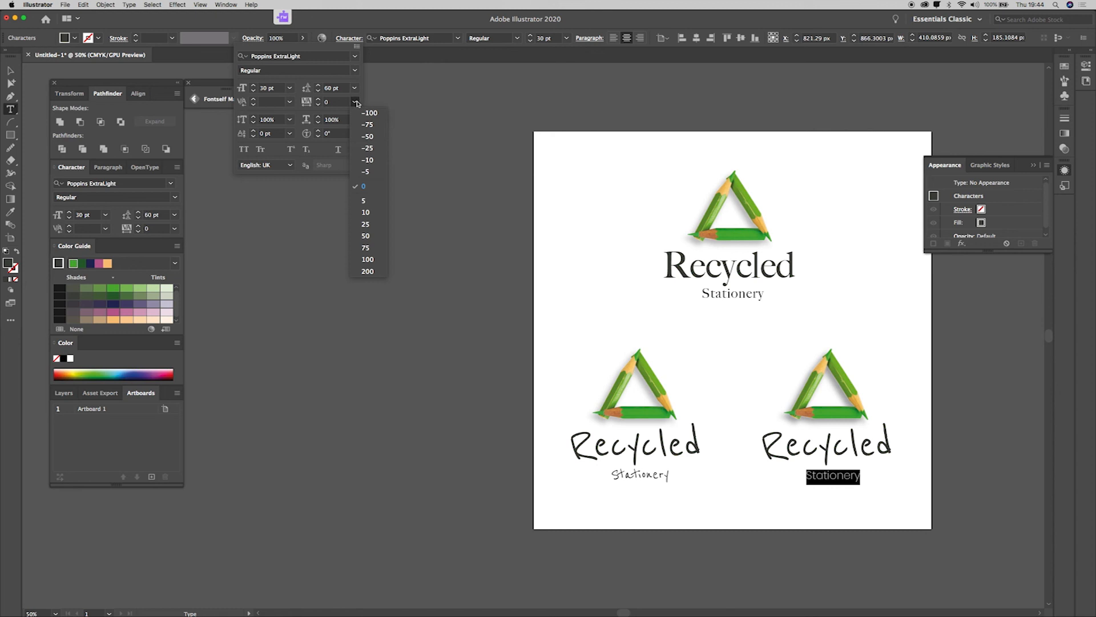
pyautogui.click(371, 240)
pyautogui.click(305, 336)
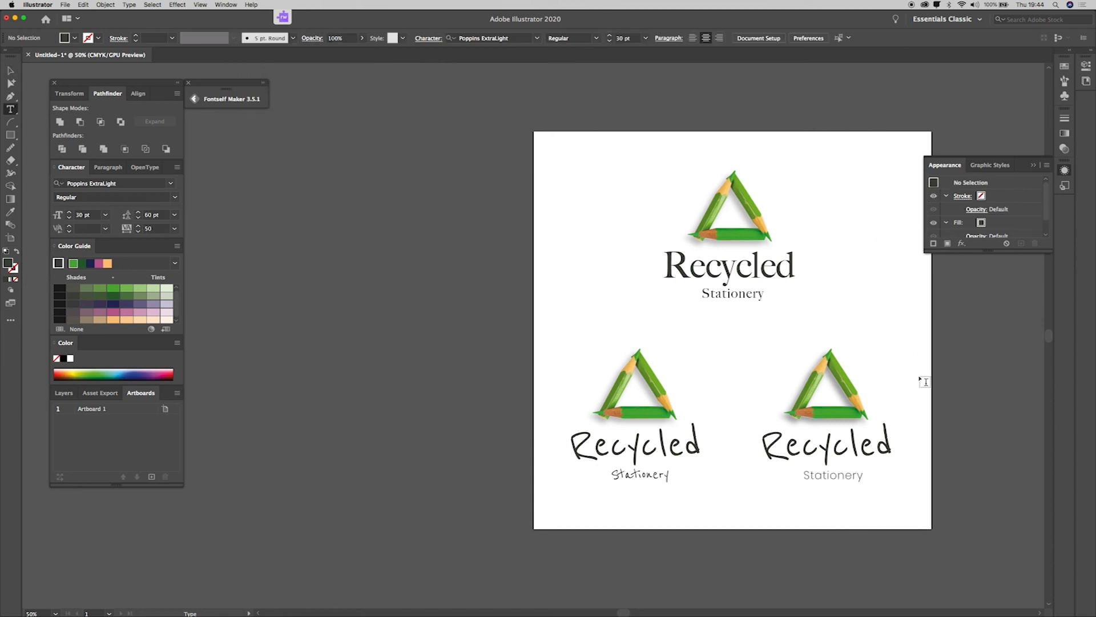
pyautogui.press('v')
pyautogui.press('super+a')
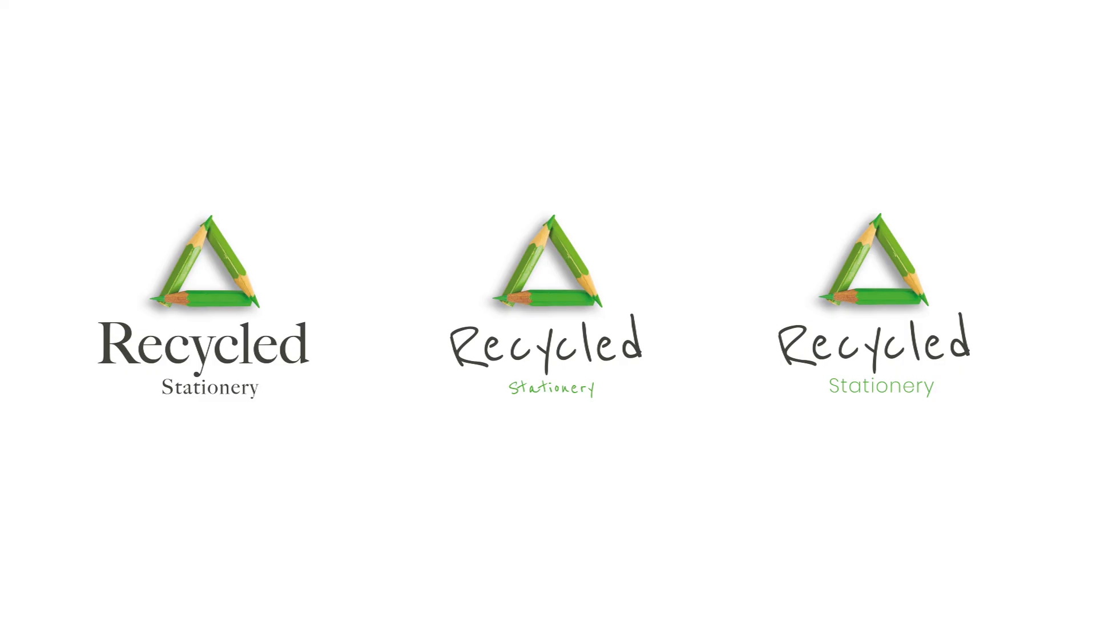